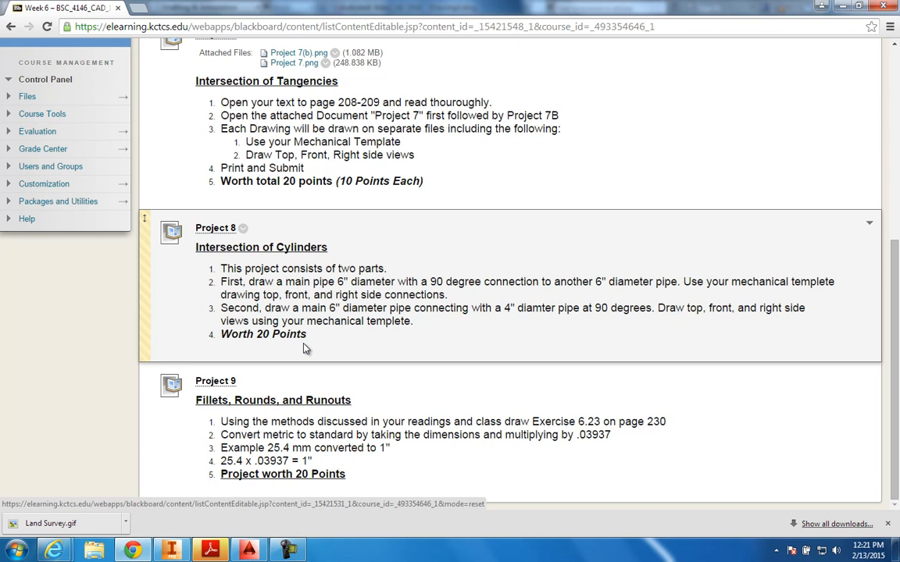
Switch to AutoCAD and compare the dimensioned isometric part with its top, front and right side views.
click(255, 553)
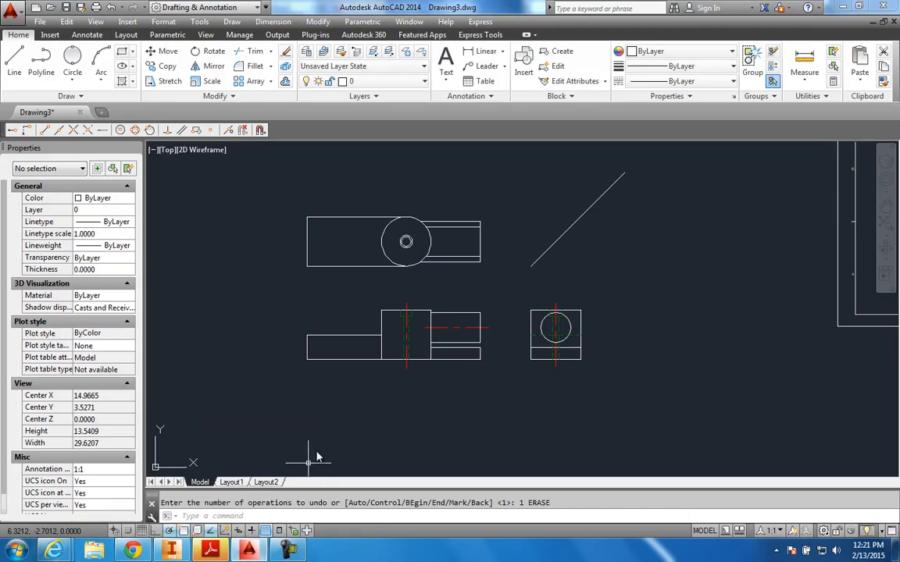
middle_drag(538, 338, 428, 383)
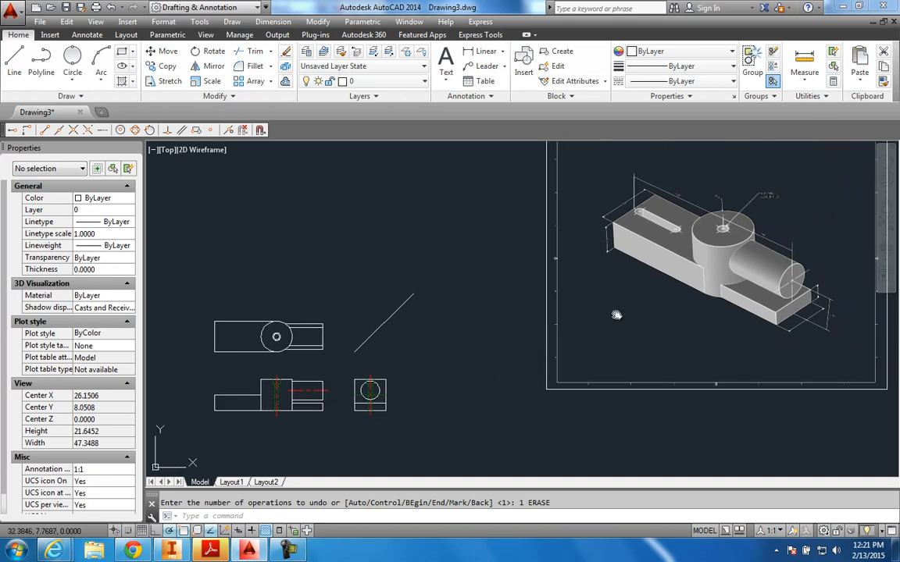
scroll(635, 332, up, 2)
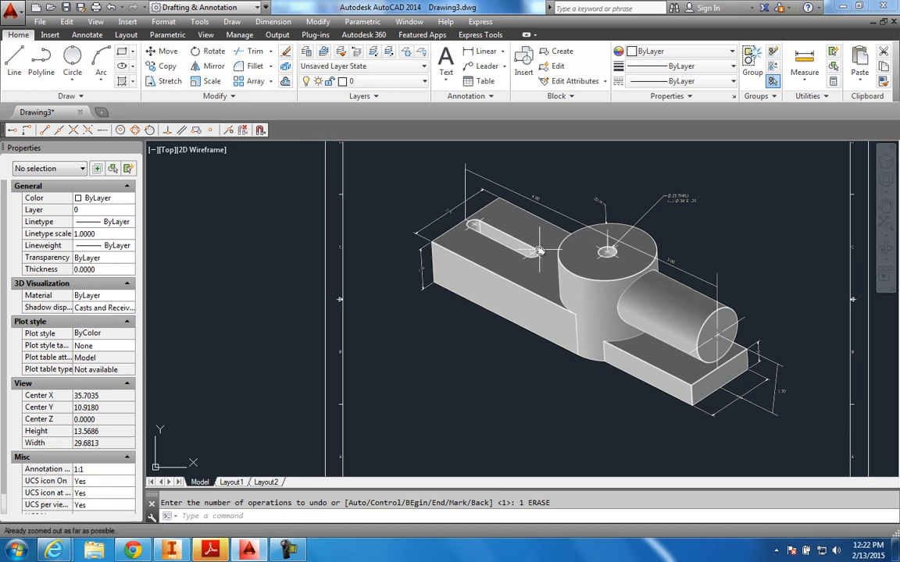
middle_drag(400, 306, 414, 297)
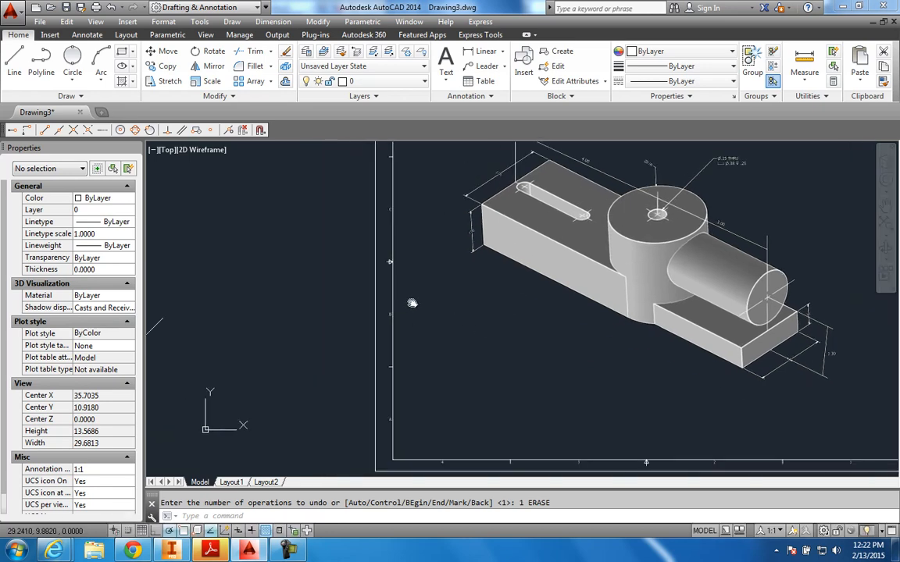
mouse_move(308, 340)
middle_down()
mouse_move(410, 305)
mouse_move(492, 292)
mouse_move(526, 265)
mouse_move(629, 230)
middle_up()
mouse_move(568, 295)
middle_down()
mouse_move(514, 293)
mouse_move(614, 261)
middle_up()
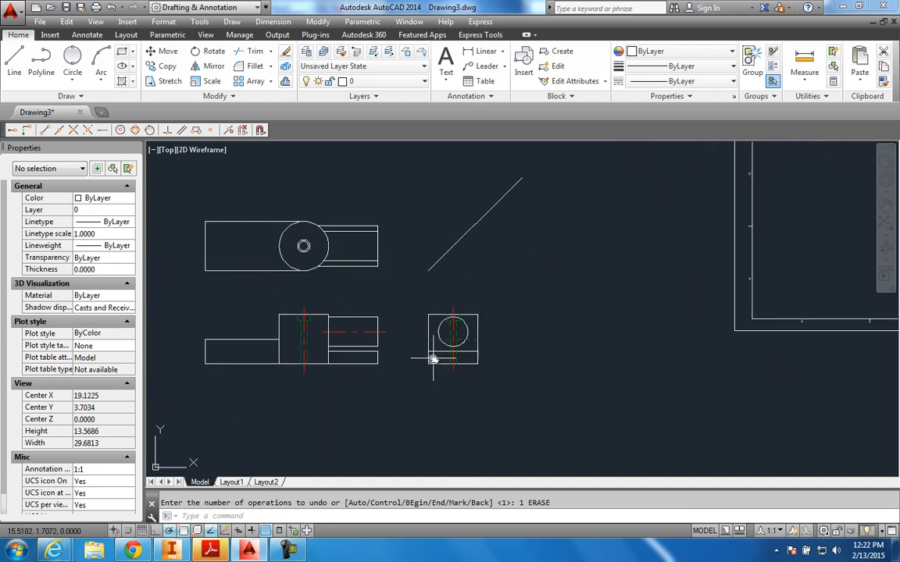
scroll(456, 345, down, 2)
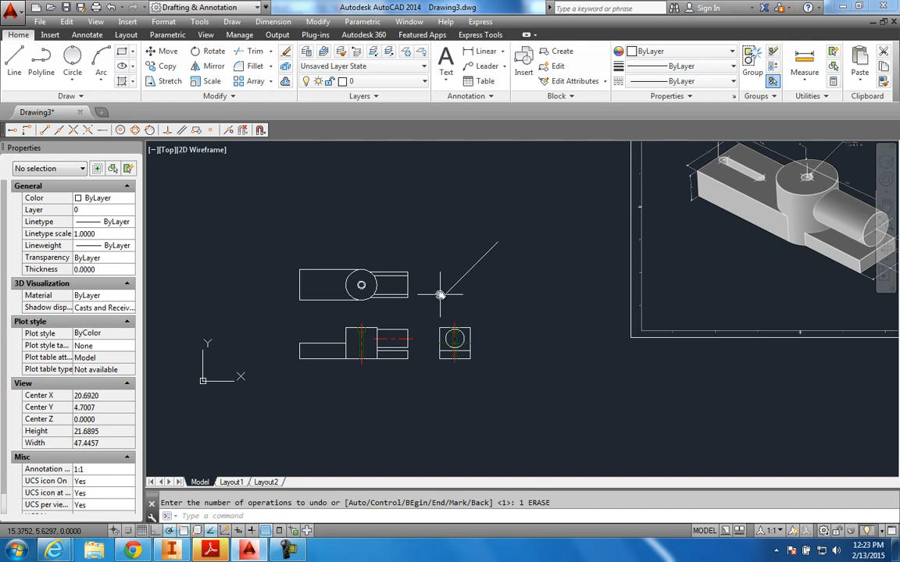
scroll(768, 240, up, 2)
scroll(764, 239, down, 2)
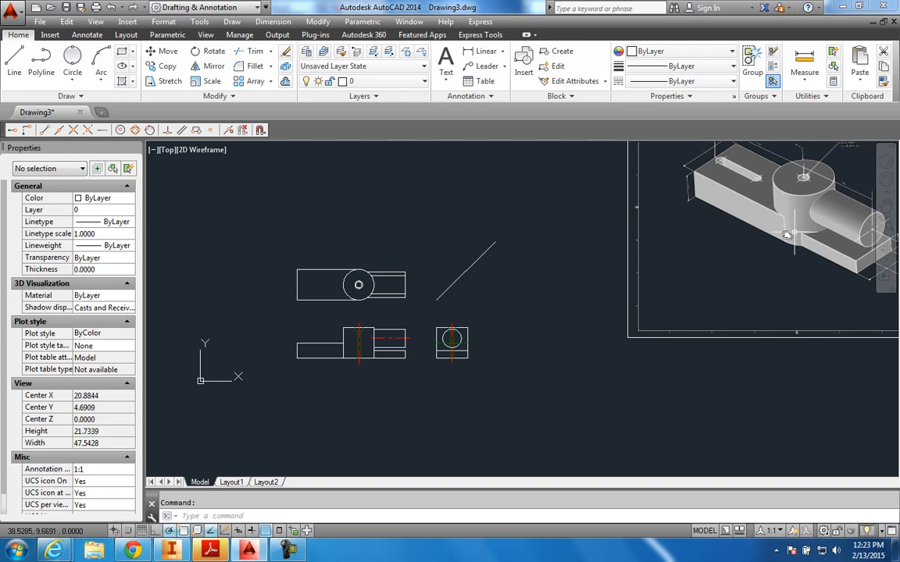
scroll(348, 343, up, 2)
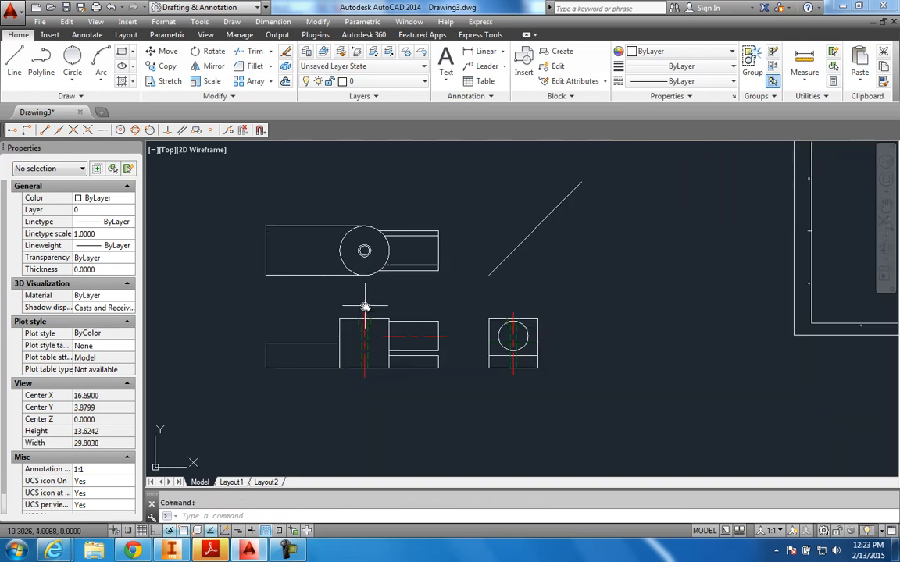
scroll(361, 296, up, 4)
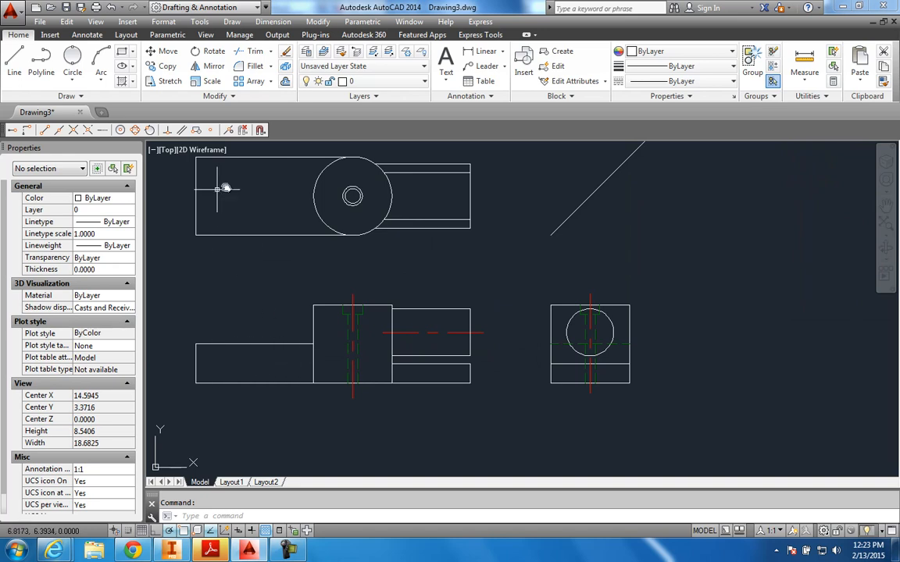
scroll(250, 204, down, 4)
middle_drag(451, 267, 528, 358)
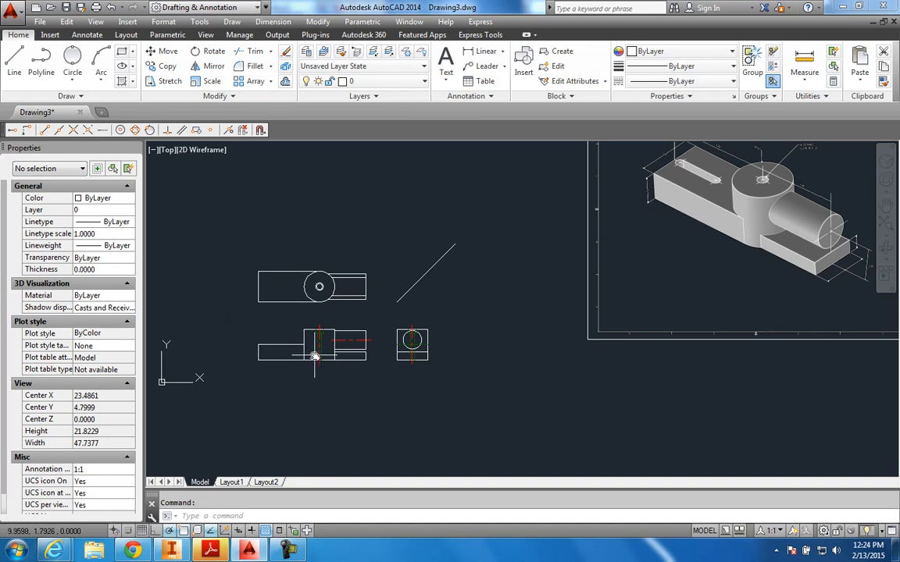
scroll(315, 356, up, 2)
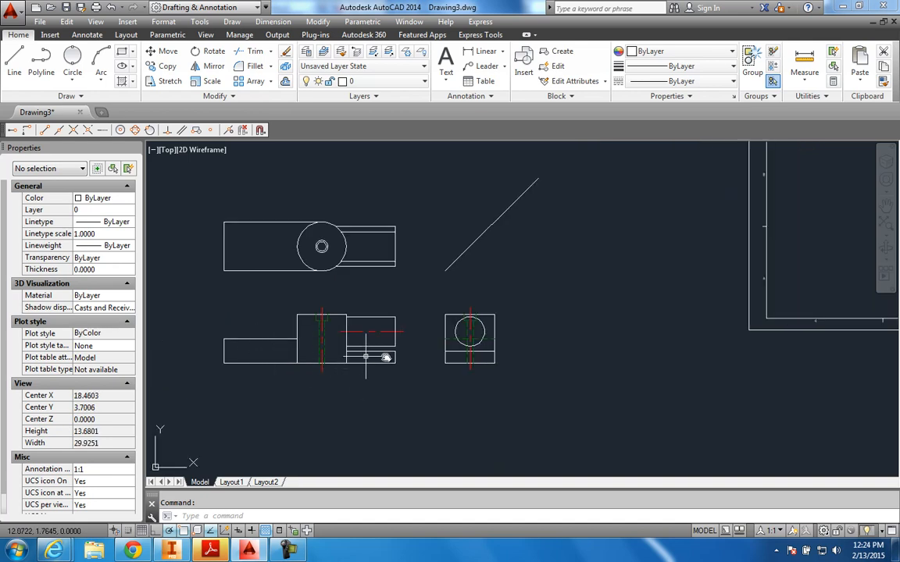
scroll(453, 344, up, 2)
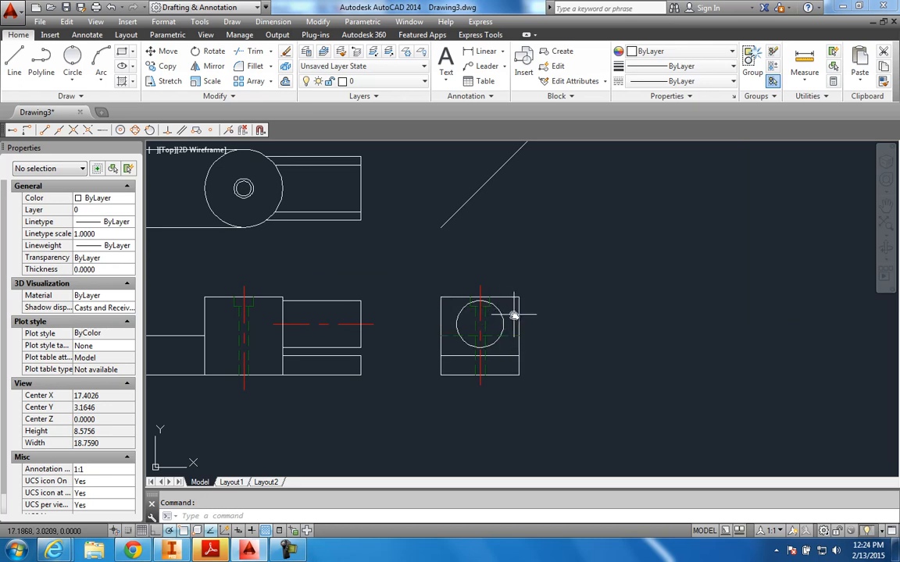
middle_drag(351, 296, 412, 303)
scroll(413, 303, down, 2)
scroll(332, 260, up, 2)
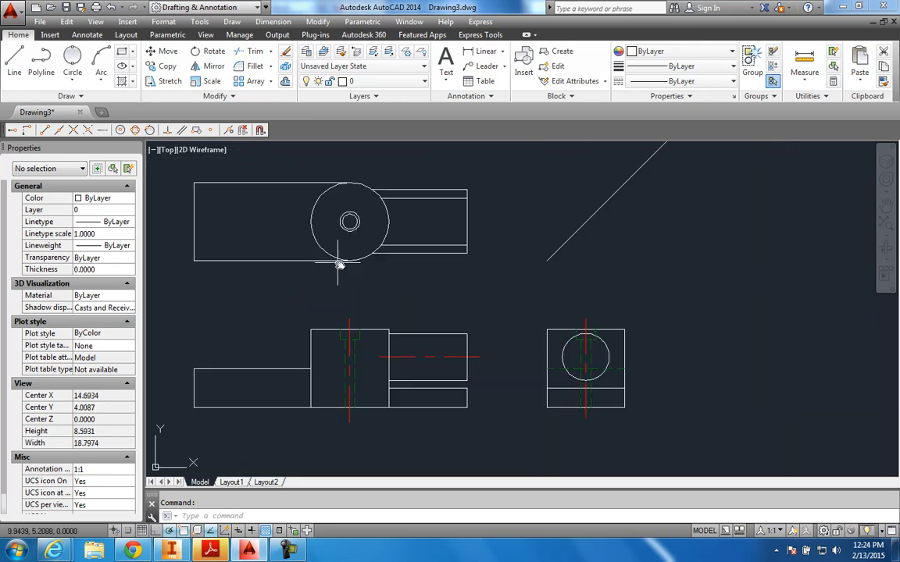
Examine the top view's lower base edge where it ends at the large circle's tangent point.
scroll(332, 260, up, 2)
scroll(328, 252, up, 3)
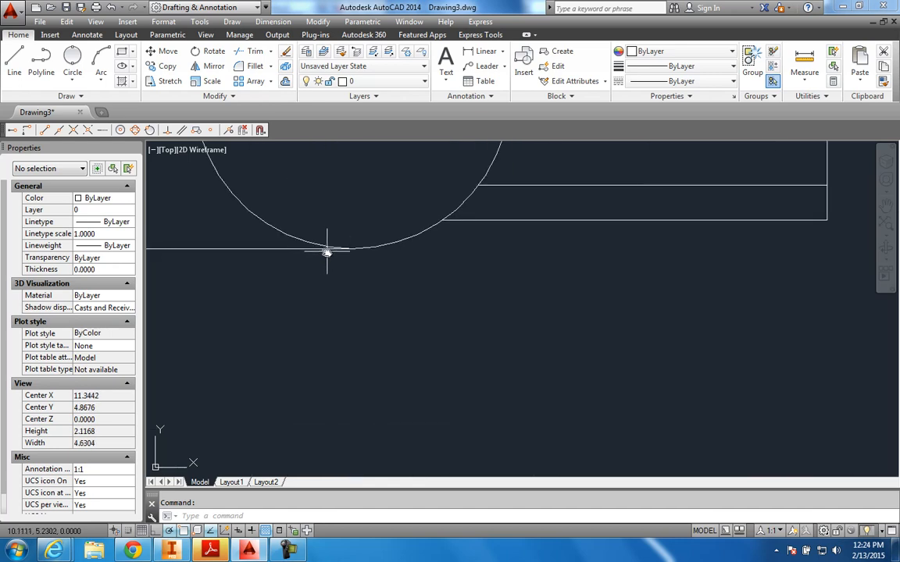
click(325, 249)
mouse_move(351, 250)
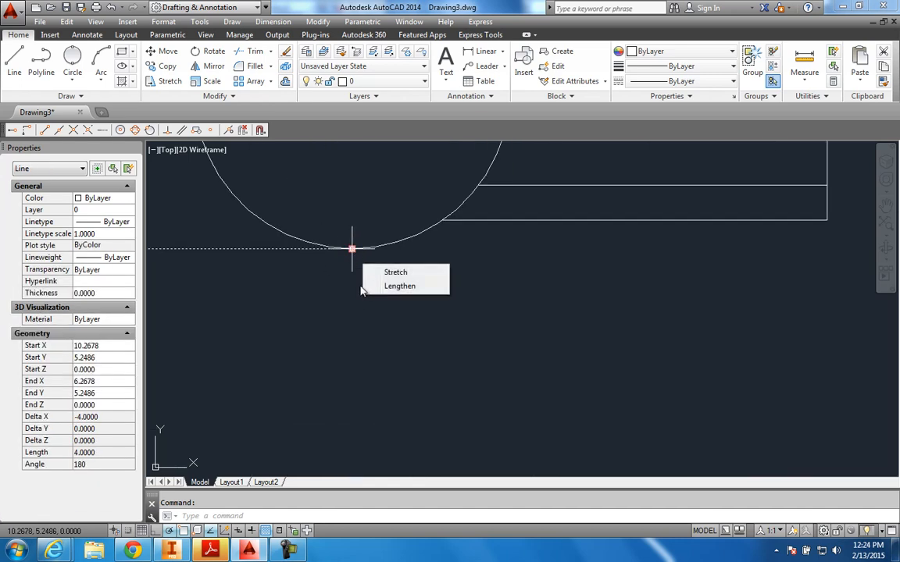
key(Escape)
scroll(357, 258, down, 3)
mouse_move(358, 271)
middle_down()
mouse_move(366, 295)
mouse_move(378, 243)
mouse_move(413, 274)
mouse_move(424, 257)
middle_up()
scroll(309, 364, down, 2)
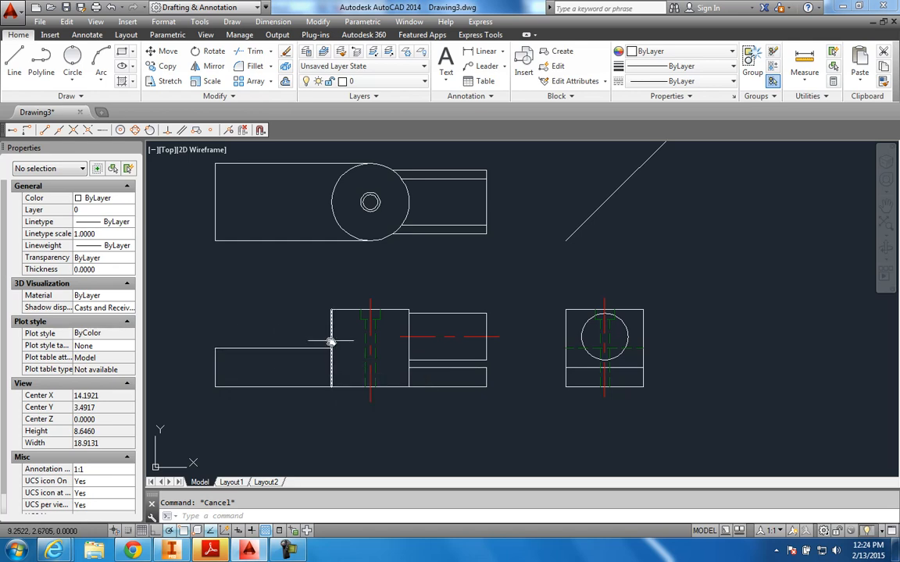
Draw a vertical projection line from the large circle's left quadrant in the top view down to just above the front view.
click(14, 60)
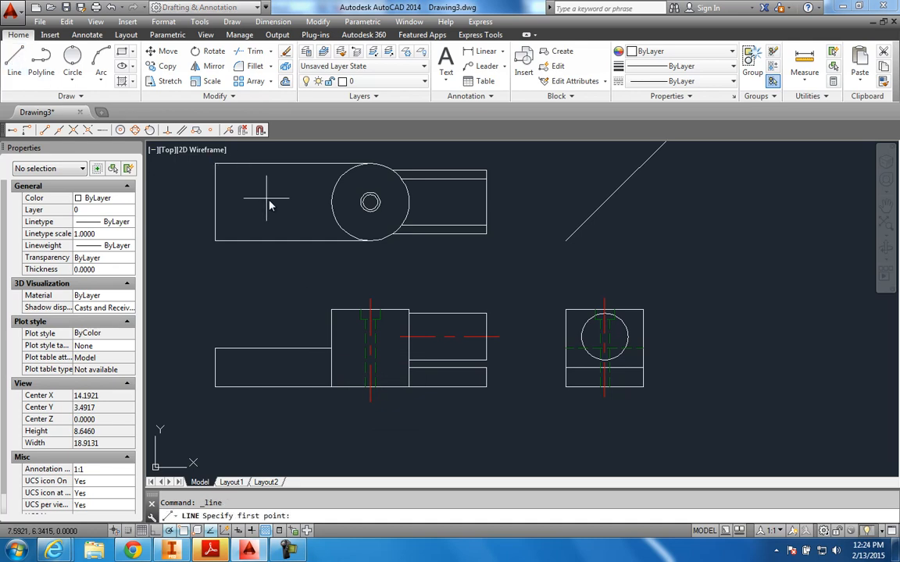
click(331, 203)
click(331, 295)
key(Escape)
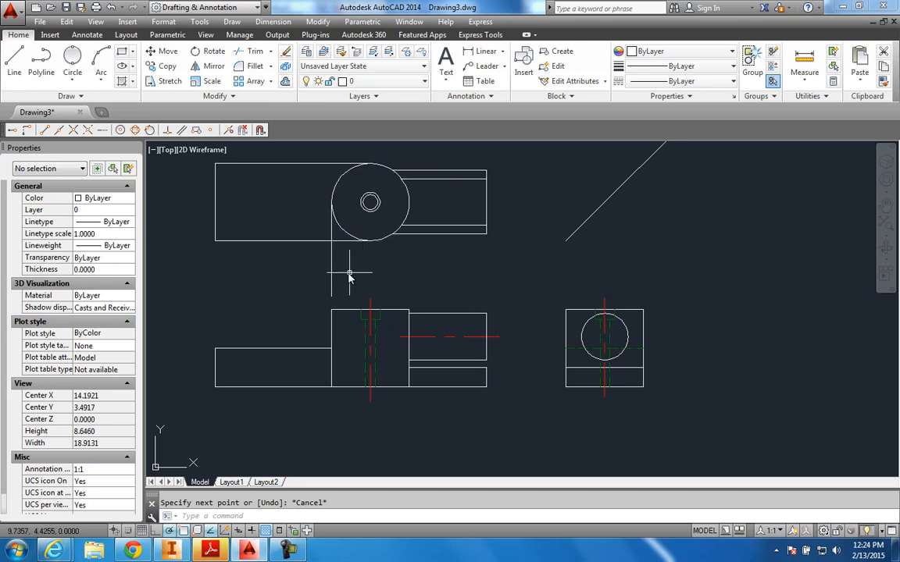
click(14, 61)
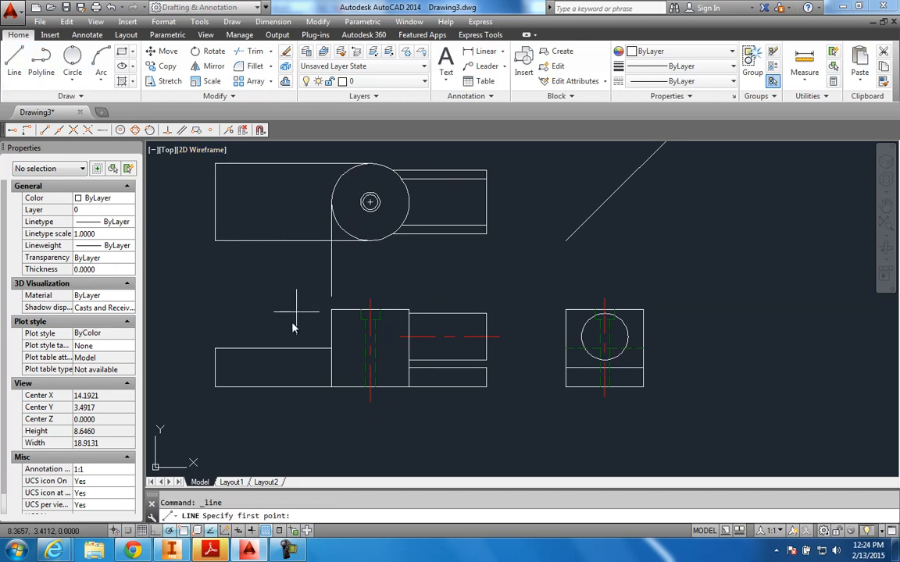
key(Escape)
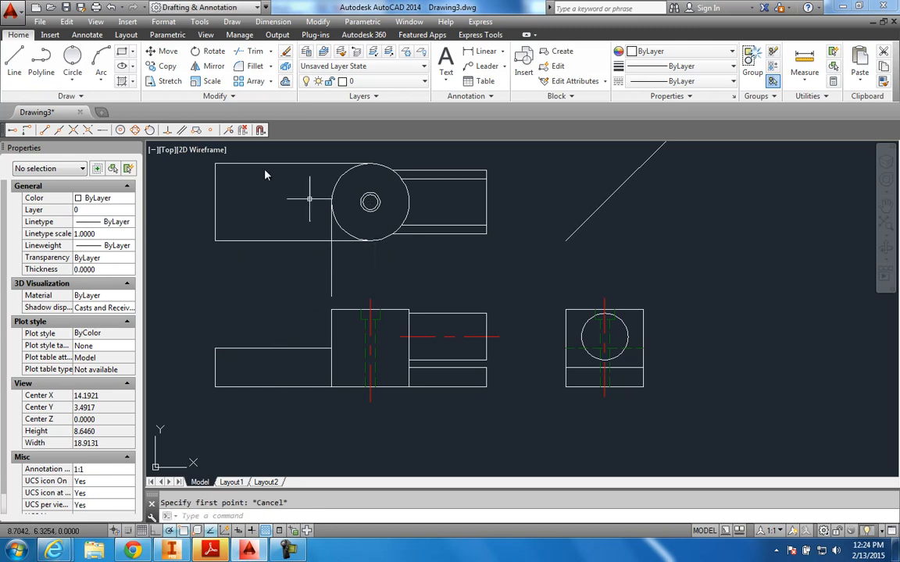
click(14, 60)
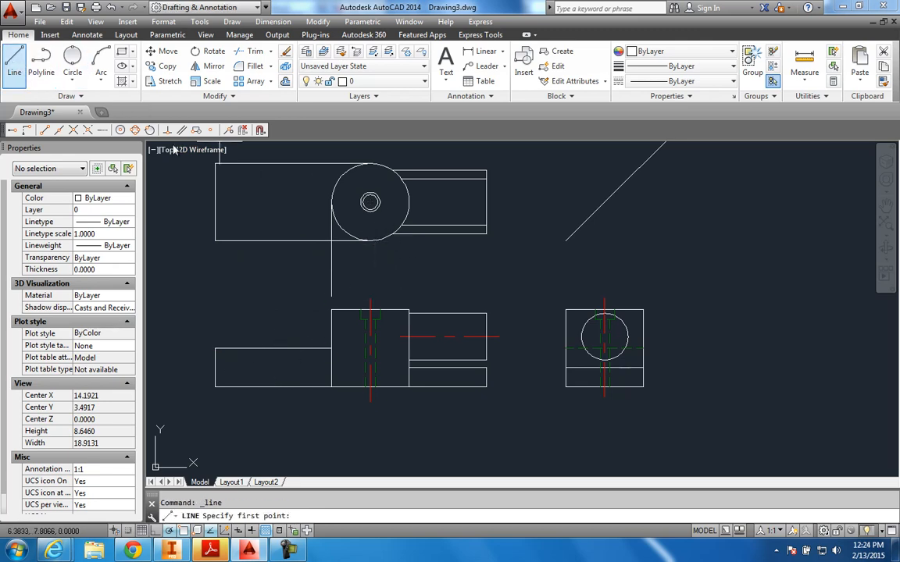
click(370, 242)
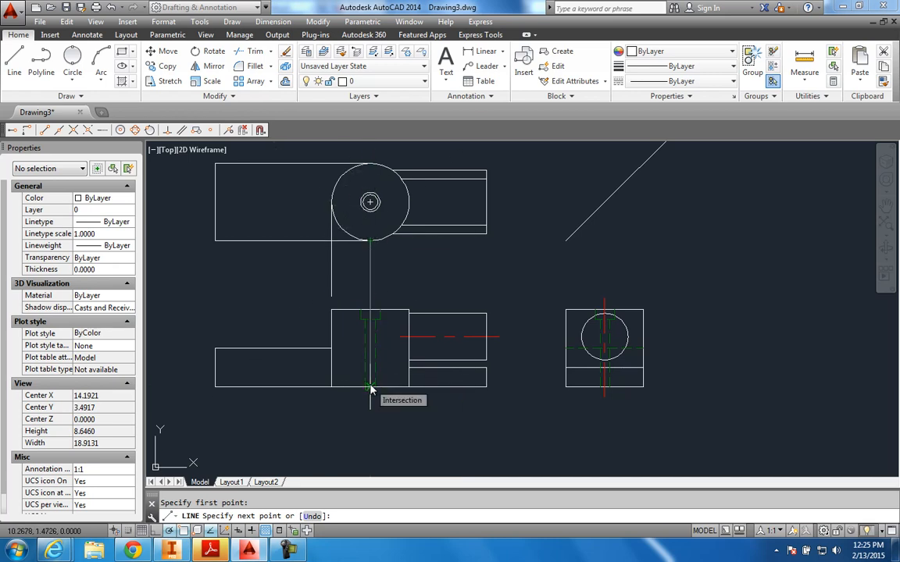
key(Escape)
Stretch the right end of the base's upper edge in the front view to the upright cylinder's vertical centerline.
click(320, 348)
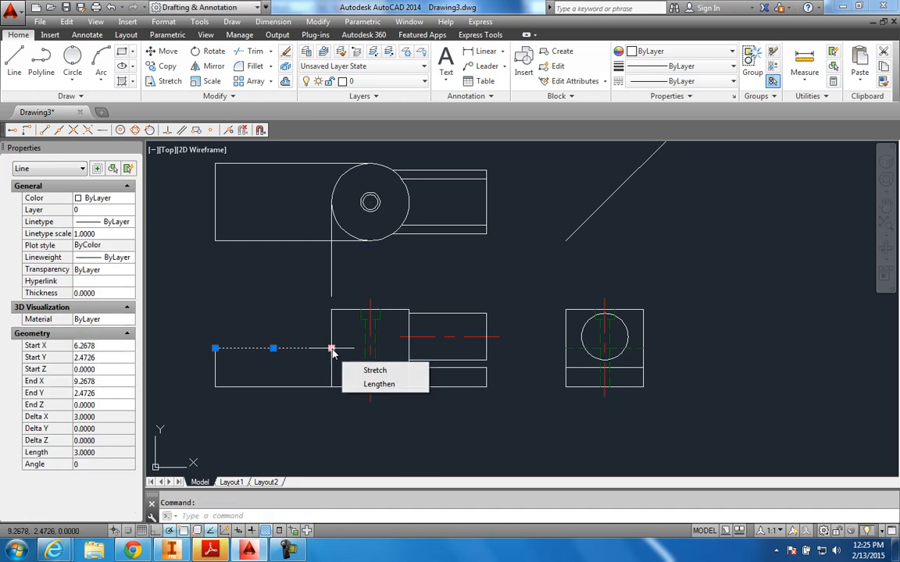
click(331, 348)
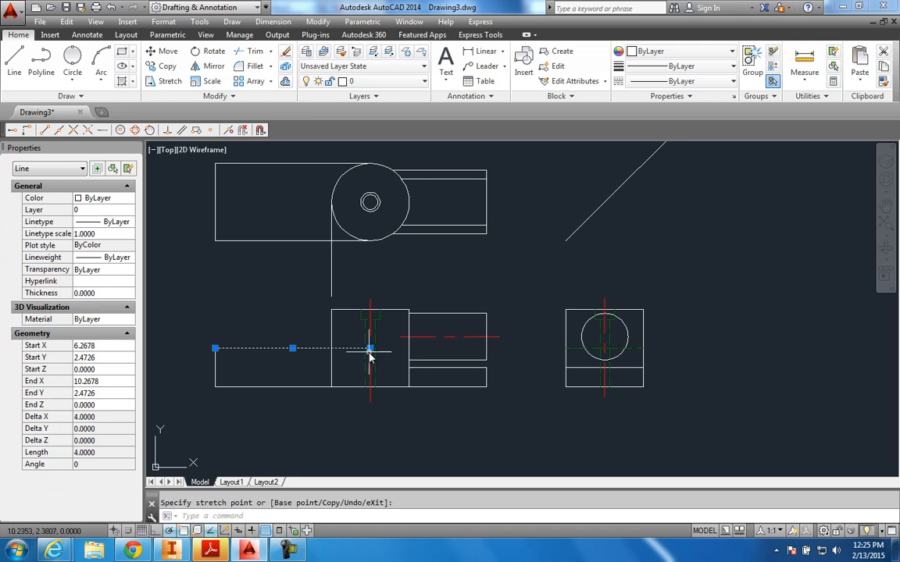
key(Escape)
Shorten the upright cylinder's left edge in the front view so its lower end meets the base's upper edge.
click(337, 374)
click(327, 373)
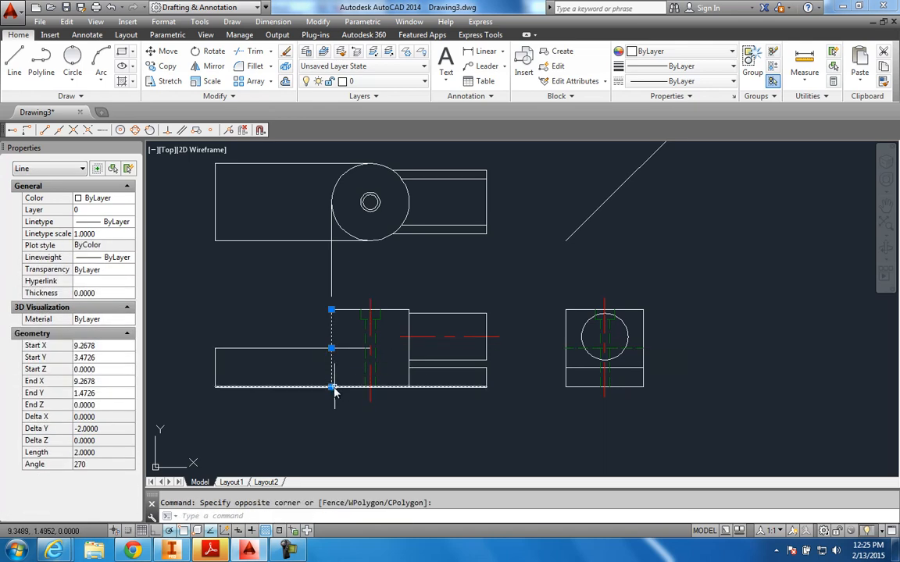
click(331, 385)
click(331, 349)
key(Escape)
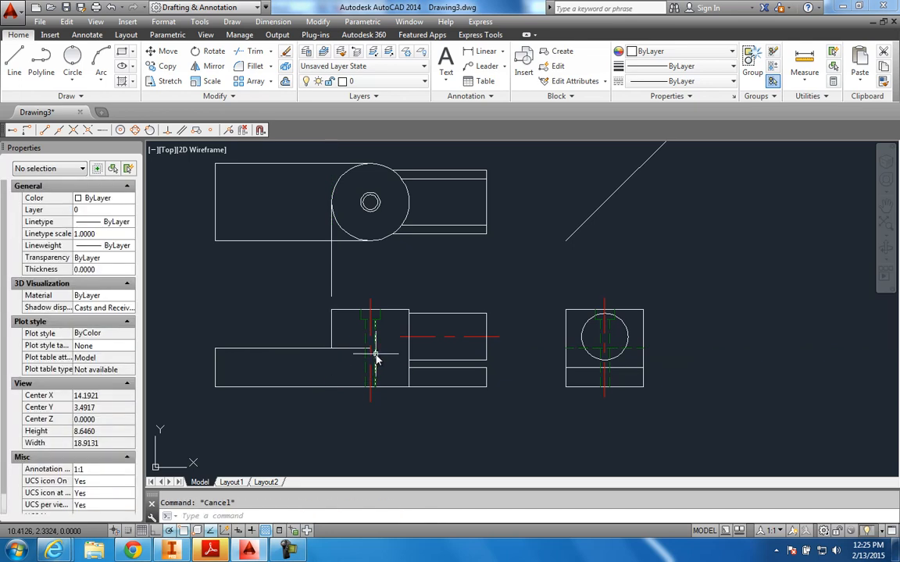
Erase the vertical projection line between the top and front views.
click(344, 277)
click(319, 270)
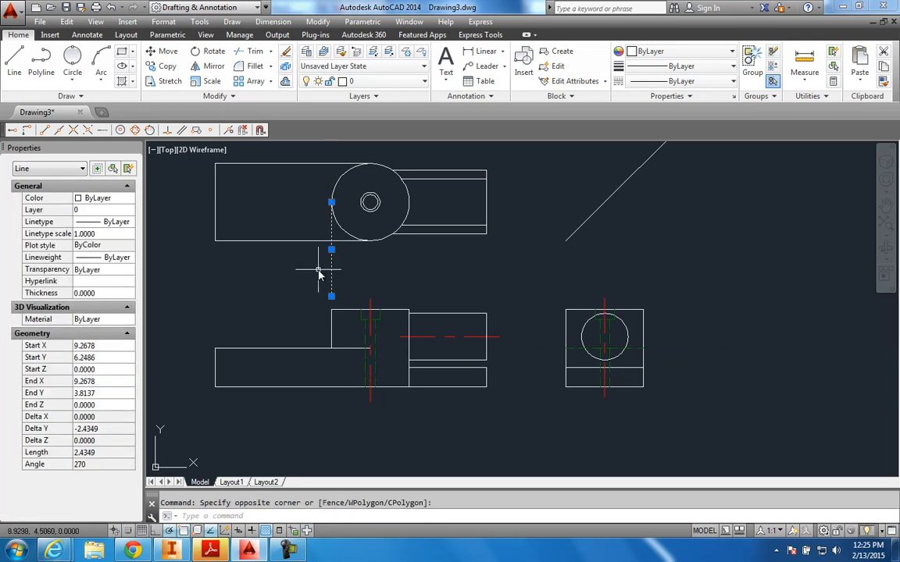
key(Delete)
Examine the tangent edge in the front view against the circle in the top view and the side view.
scroll(361, 362, up, 4)
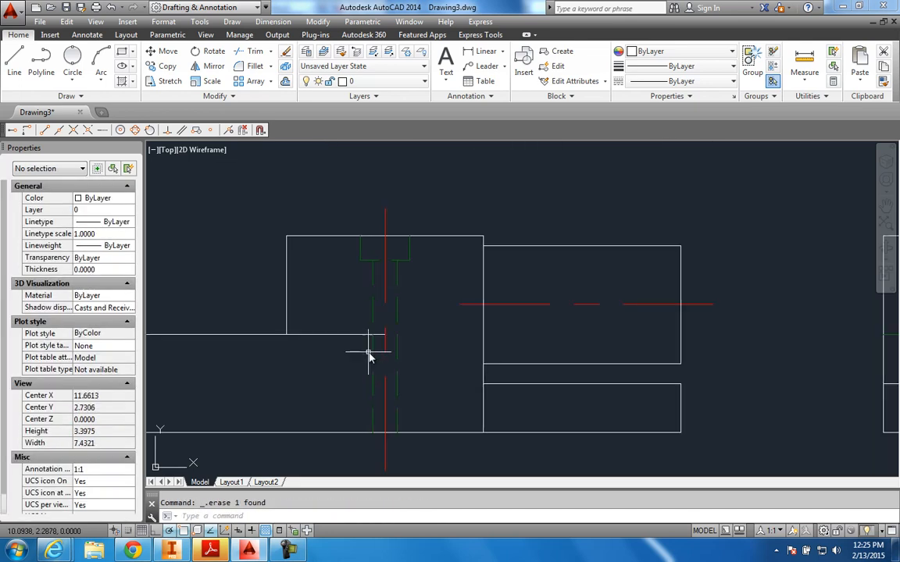
scroll(382, 346, down, 2)
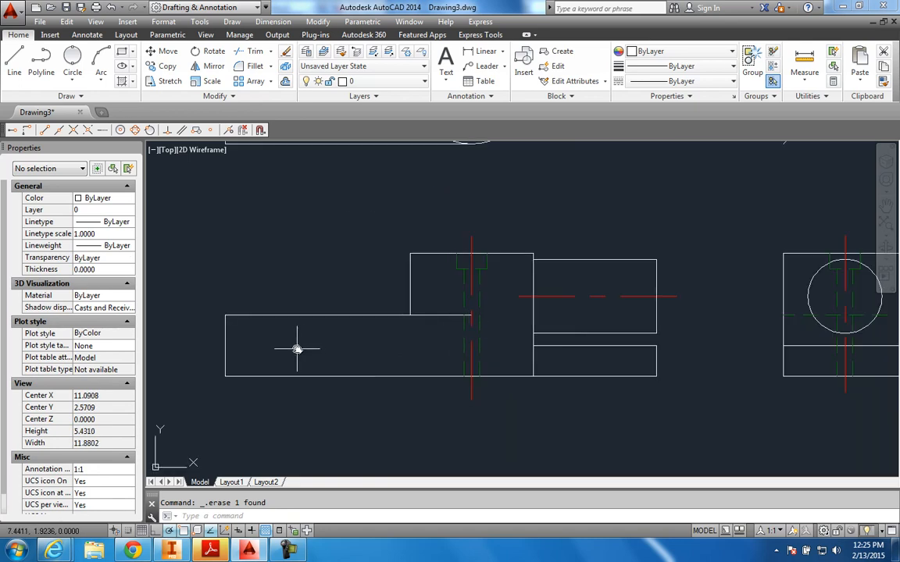
scroll(362, 348, down, 2)
scroll(357, 359, up, 2)
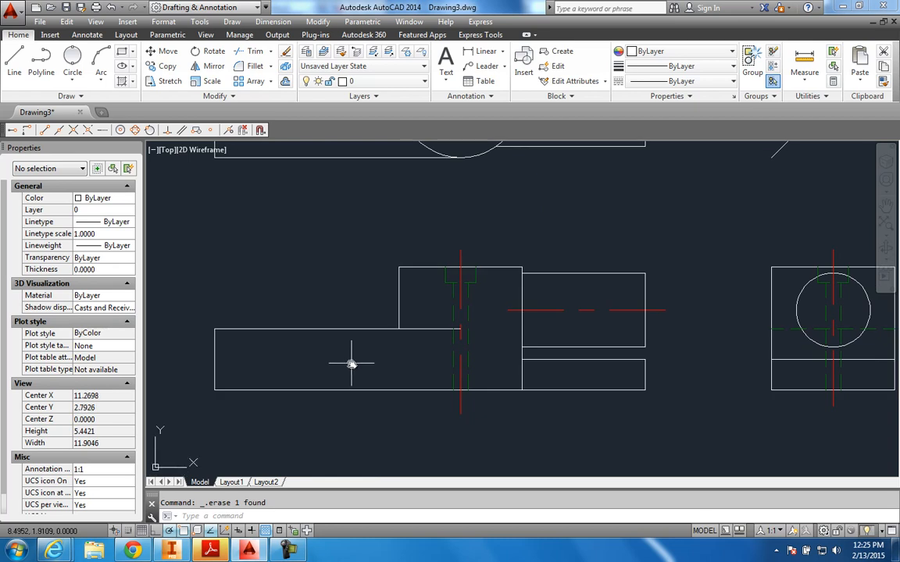
scroll(335, 335, down, 2)
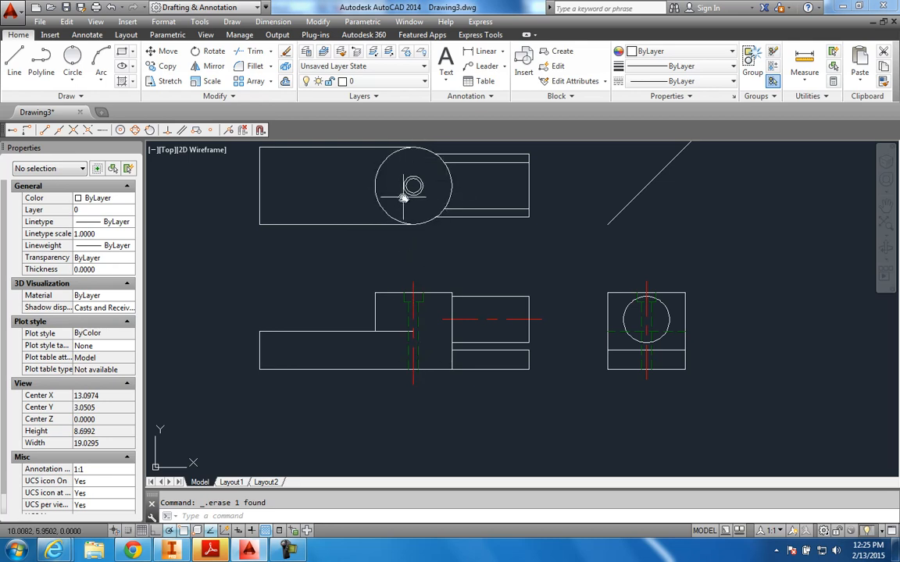
scroll(396, 368, up, 2)
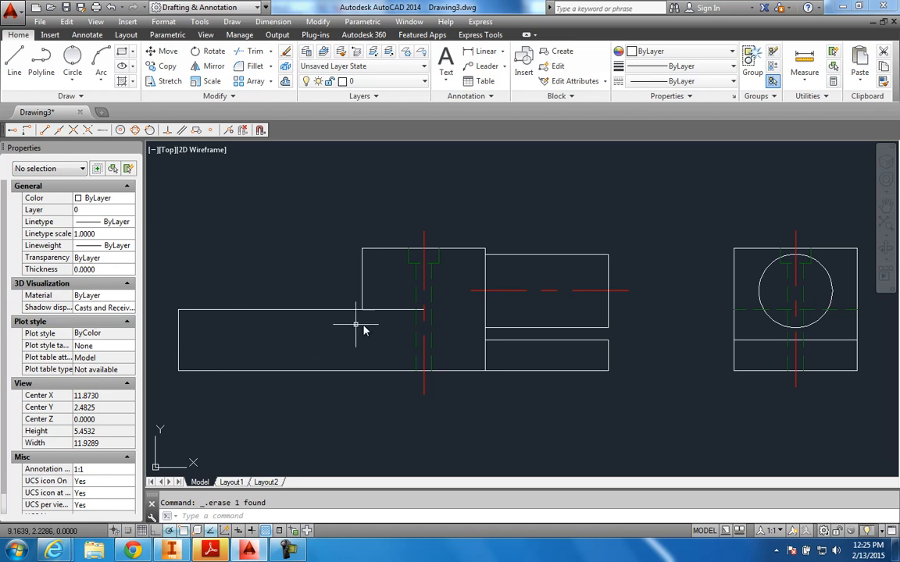
scroll(393, 332, down, 2)
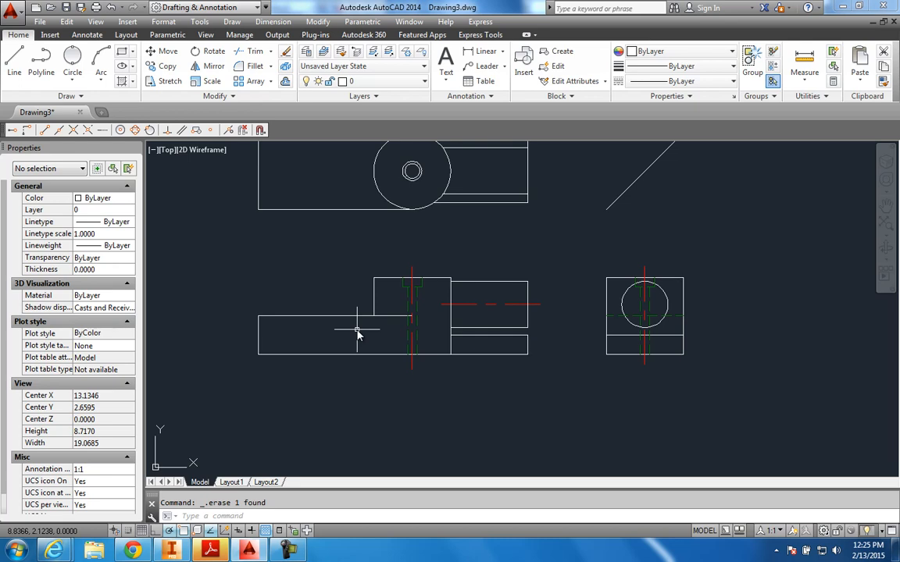
scroll(414, 311, up, 2)
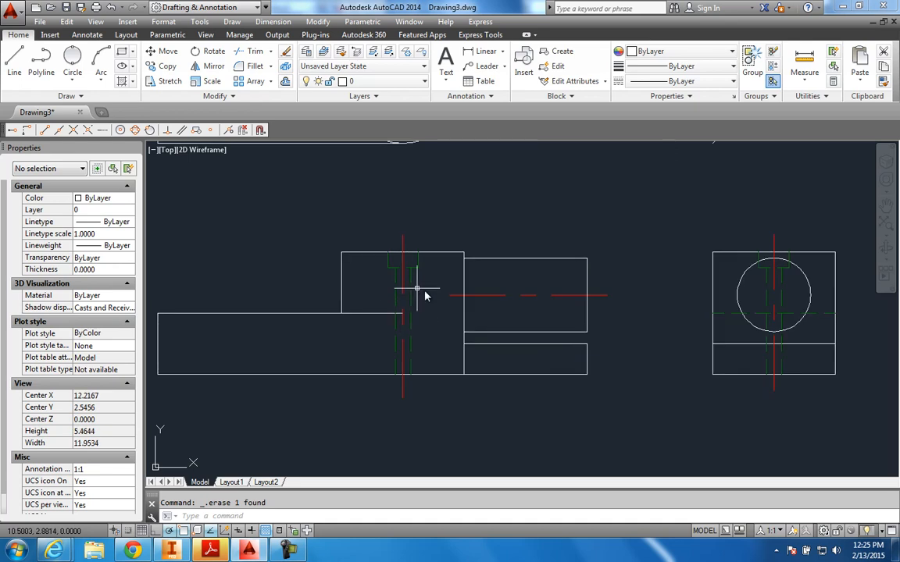
click(426, 298)
click(432, 291)
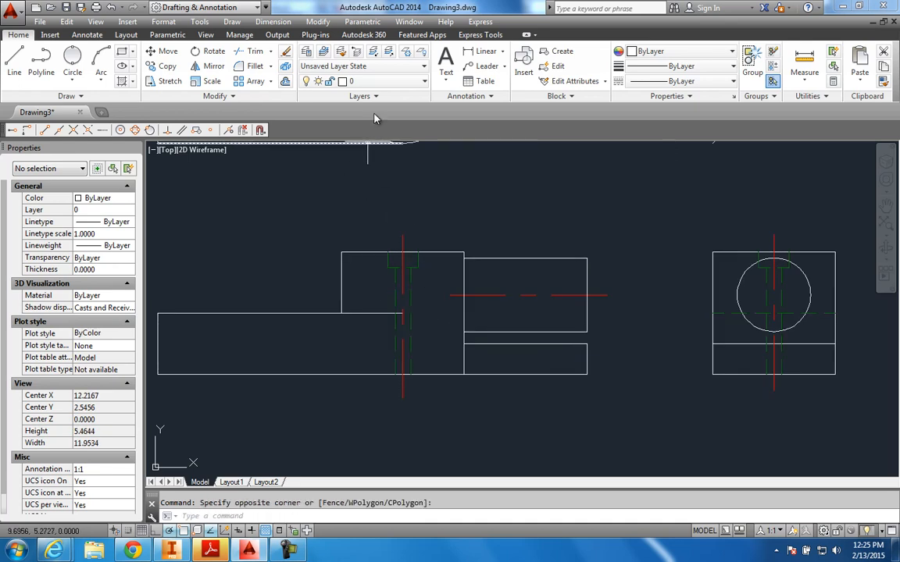
Turn off the Center and Hidden layers.
click(376, 82)
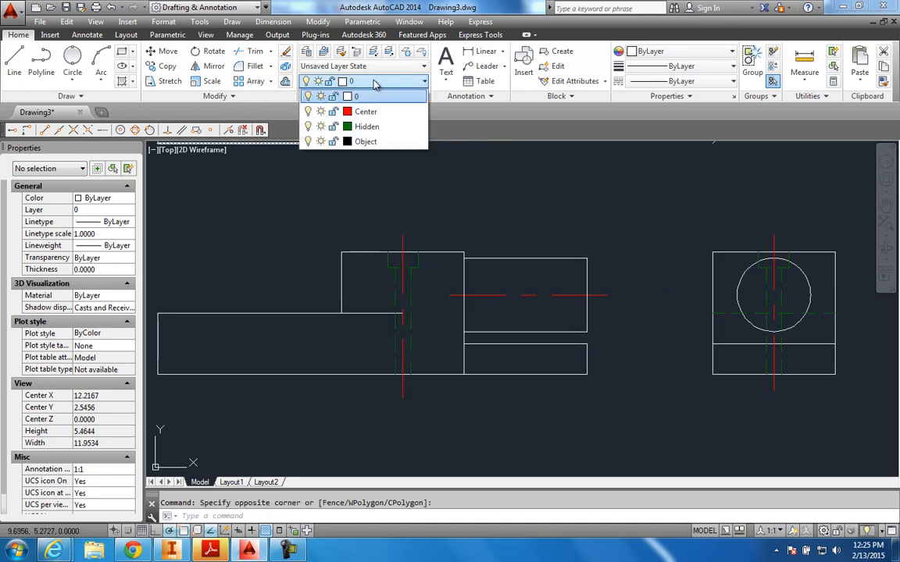
click(309, 112)
click(309, 127)
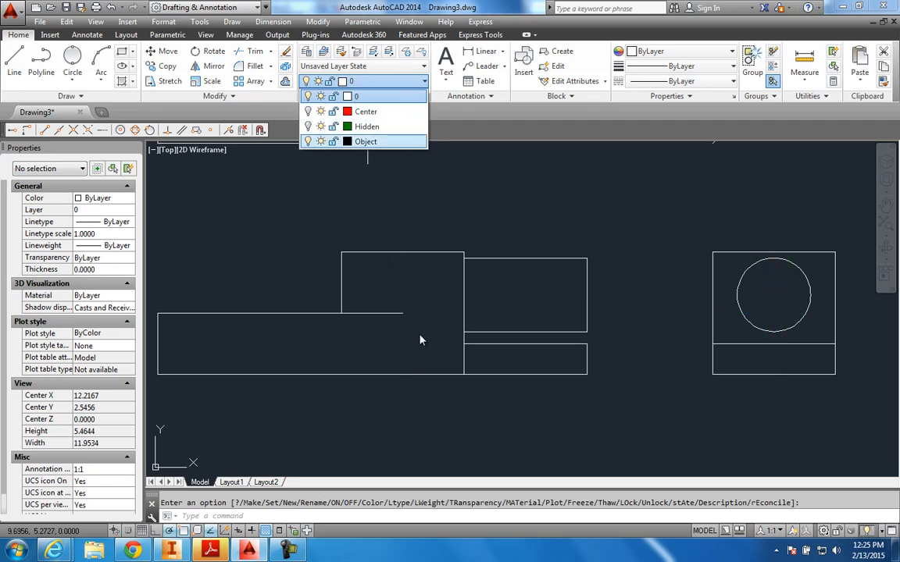
click(344, 350)
Examine where the narrow lower plate meets the upright cylinder in the front view, comparing it with the top and side views.
scroll(313, 337, down, 3)
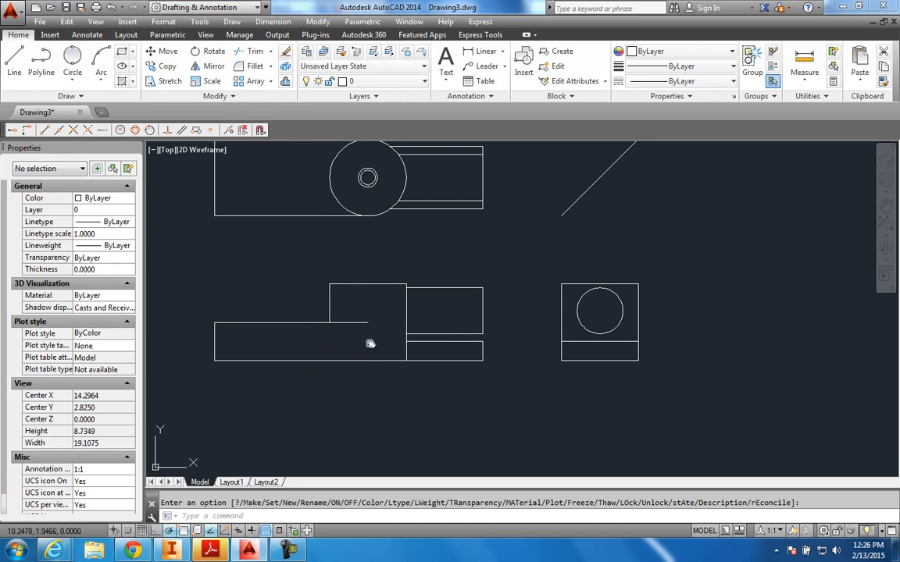
middle_drag(370, 344, 342, 352)
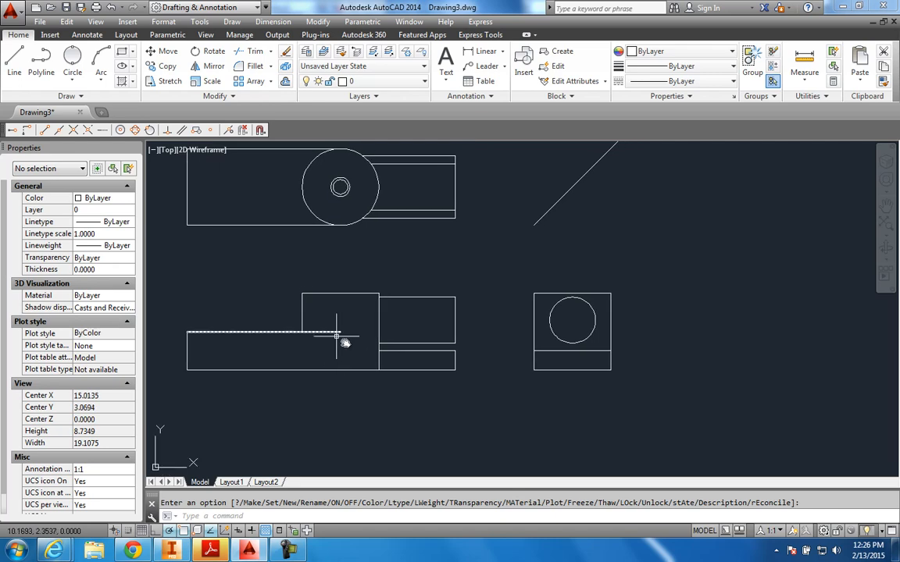
middle_drag(356, 353, 340, 353)
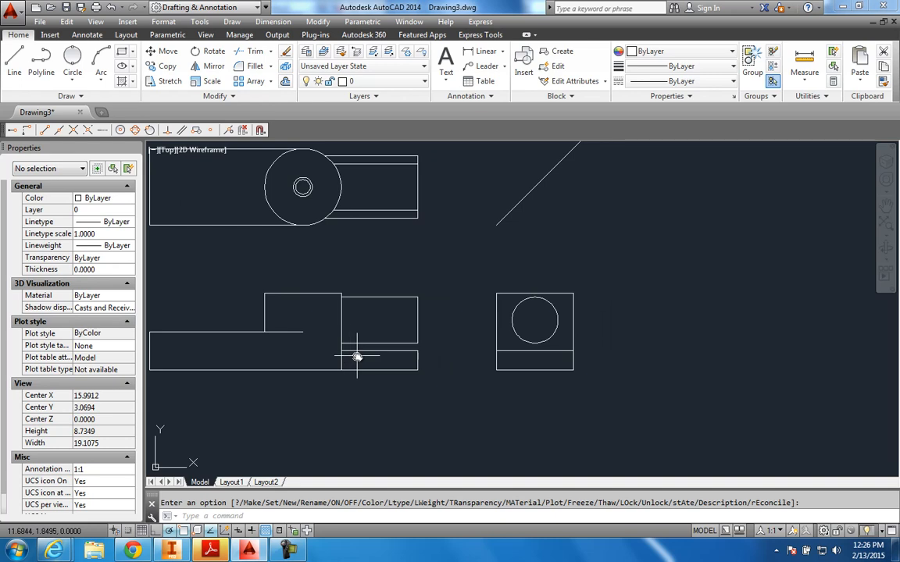
scroll(356, 357, down, 2)
scroll(370, 374, up, 2)
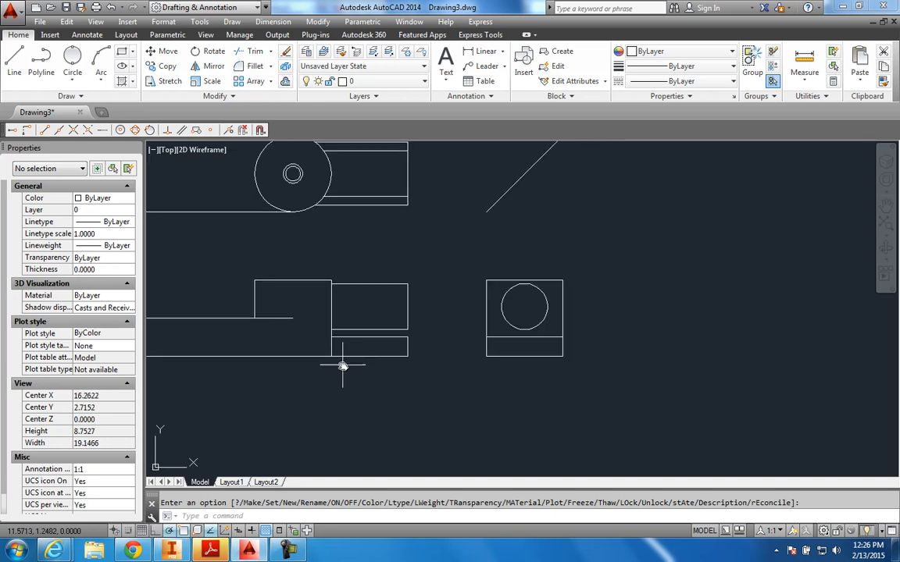
middle_drag(379, 380, 382, 379)
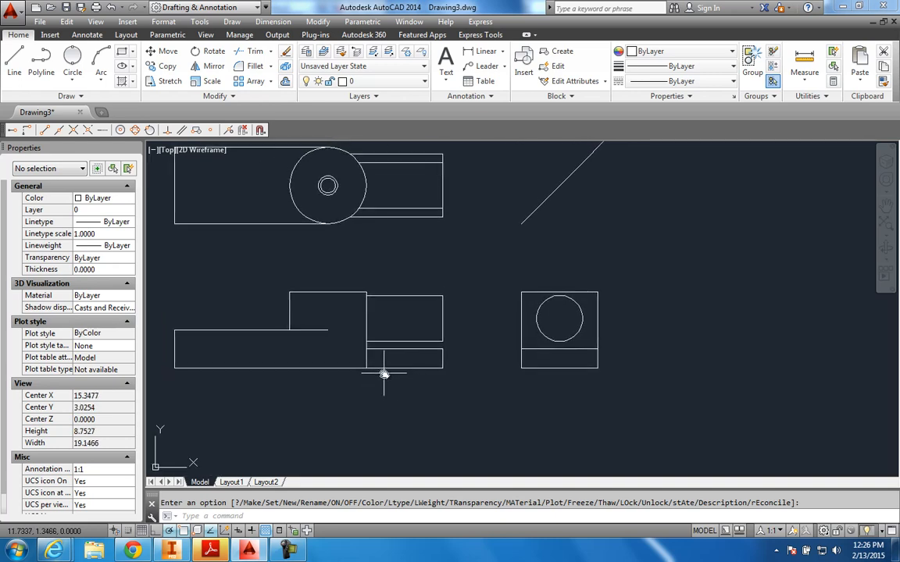
scroll(383, 375, up, 2)
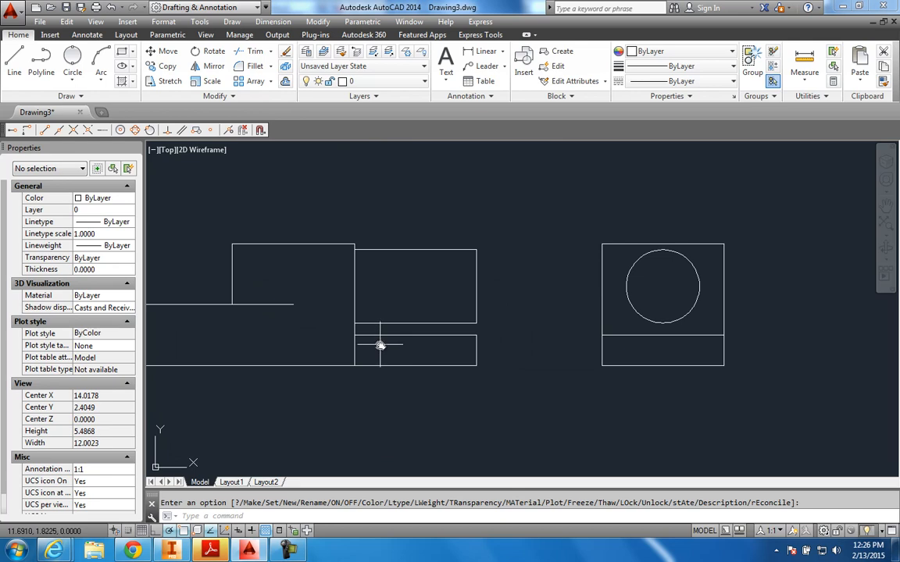
scroll(420, 356, down, 2)
middle_drag(420, 271, 420, 344)
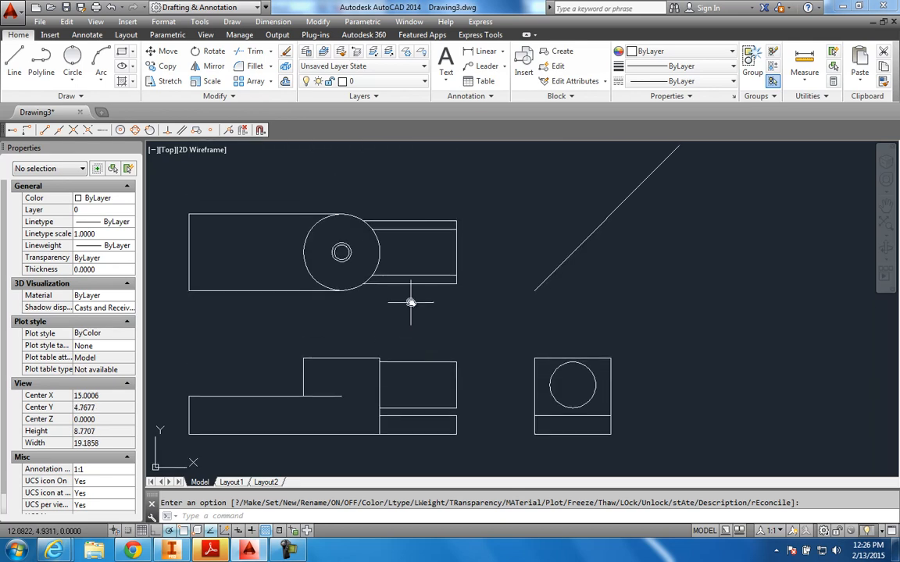
scroll(423, 287, down, 4)
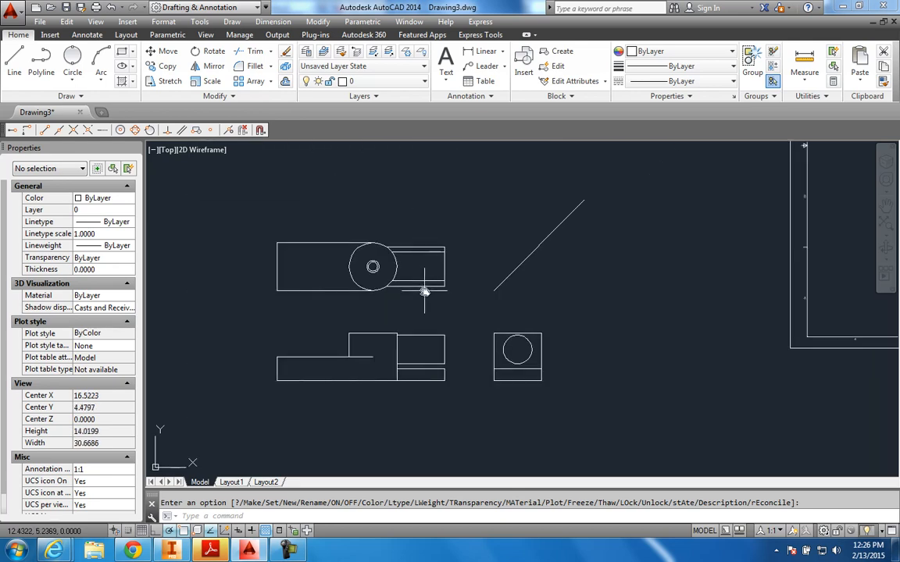
Check the isometric reference drawing where the lower plate joins the upright cylinder, and compare it with the three orthographic views.
middle_drag(557, 351, 460, 375)
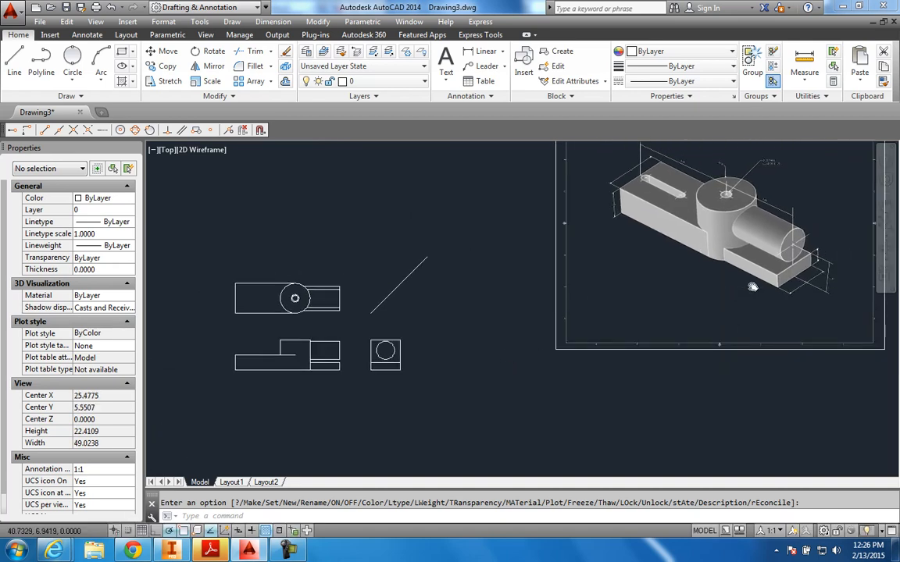
scroll(753, 287, up, 2)
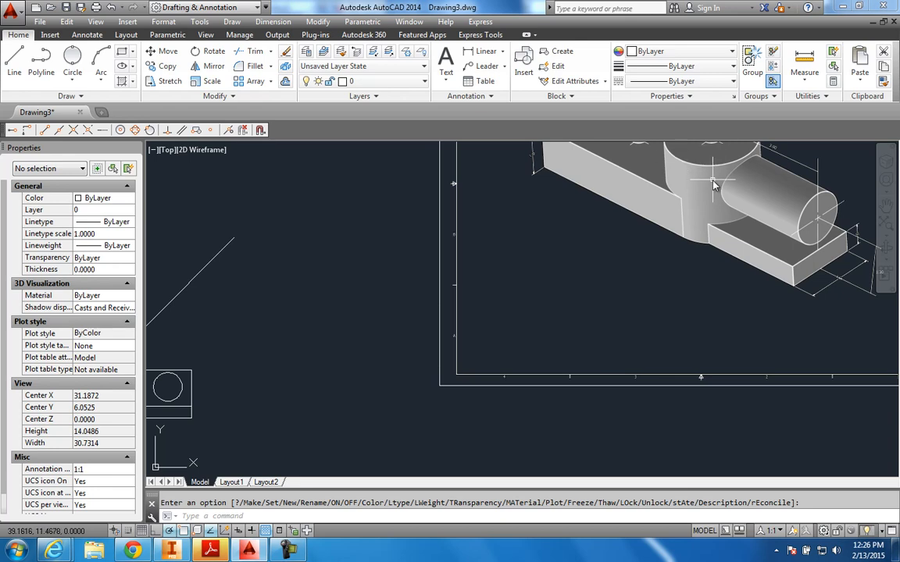
scroll(726, 298, down, 2)
mouse_move(361, 392)
middle_down()
mouse_move(375, 373)
mouse_move(662, 307)
middle_up()
scroll(331, 343, up, 2)
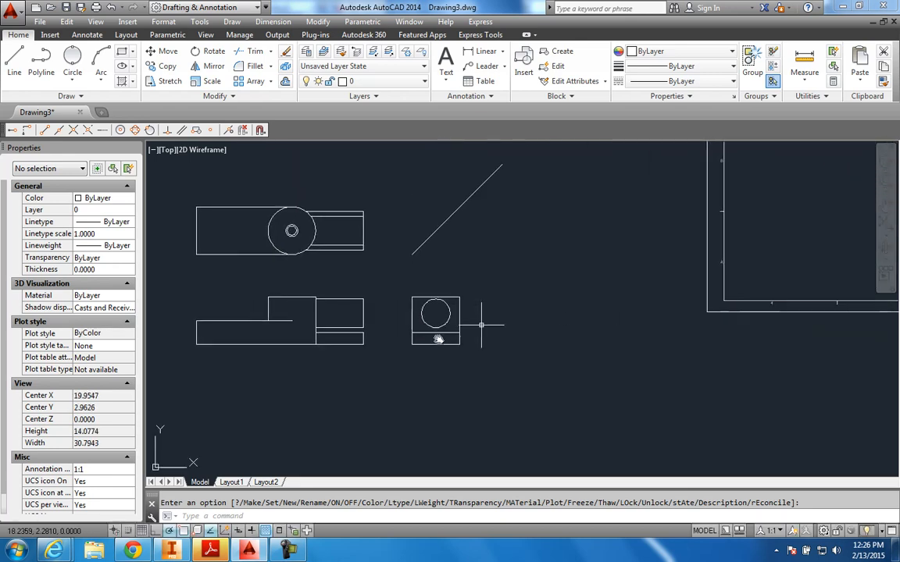
scroll(331, 343, up, 2)
middle_drag(332, 342, 352, 378)
scroll(353, 378, down, 2)
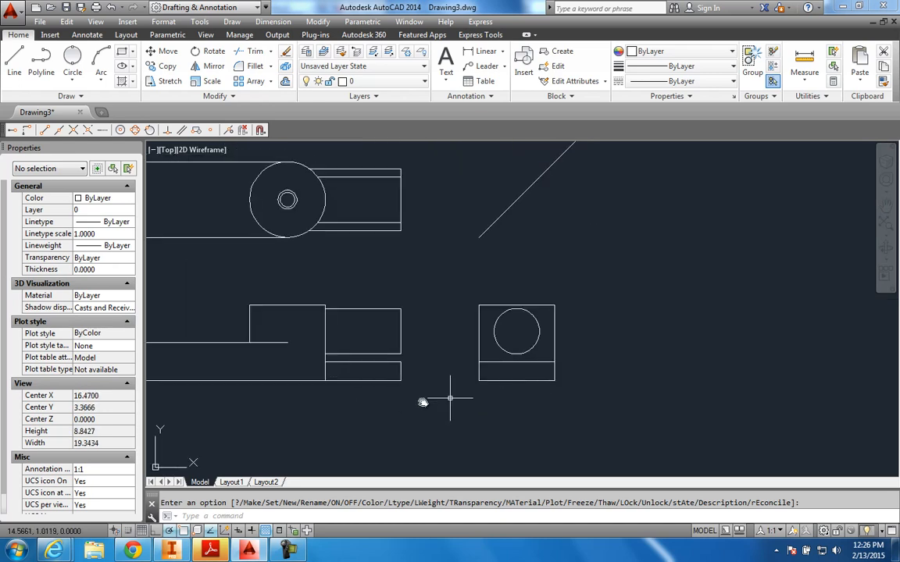
middle_drag(361, 367, 402, 379)
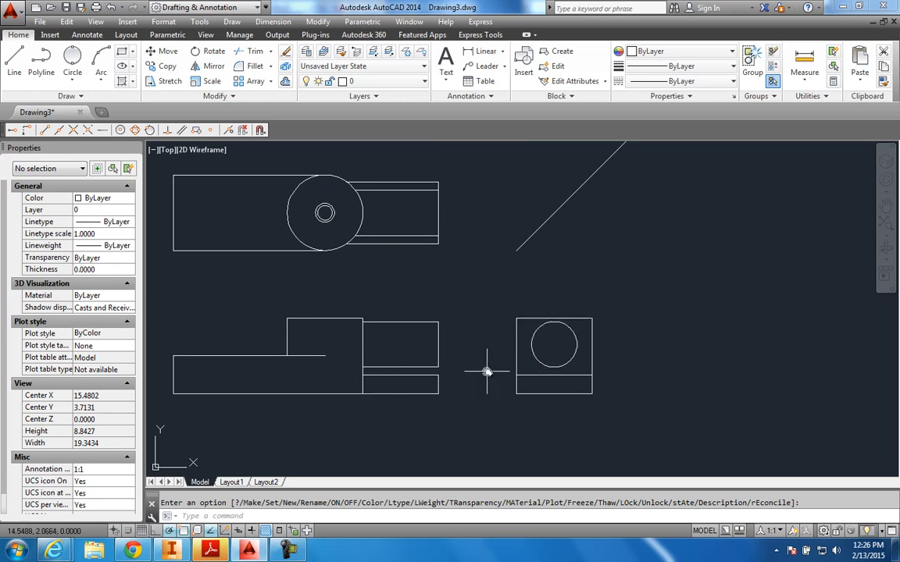
scroll(391, 390, up, 2)
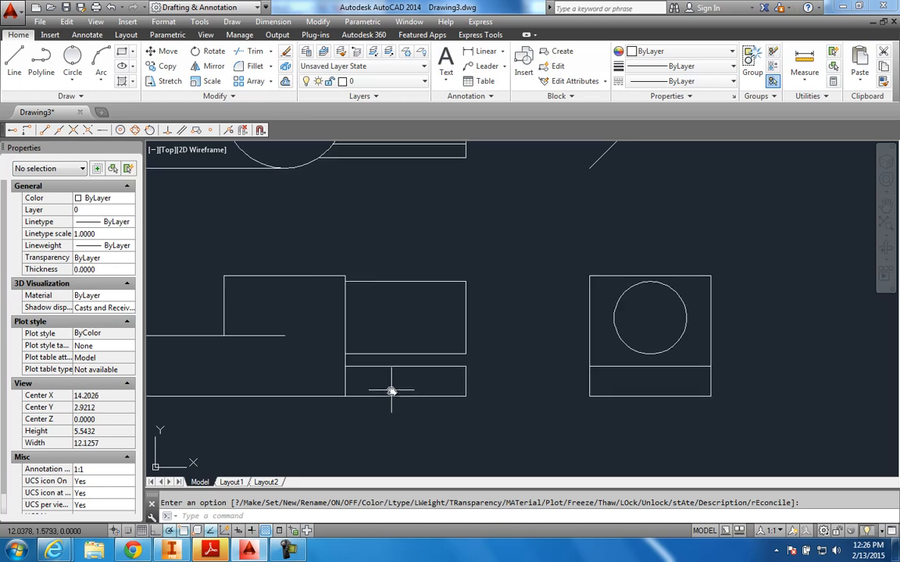
middle_drag(392, 395, 375, 415)
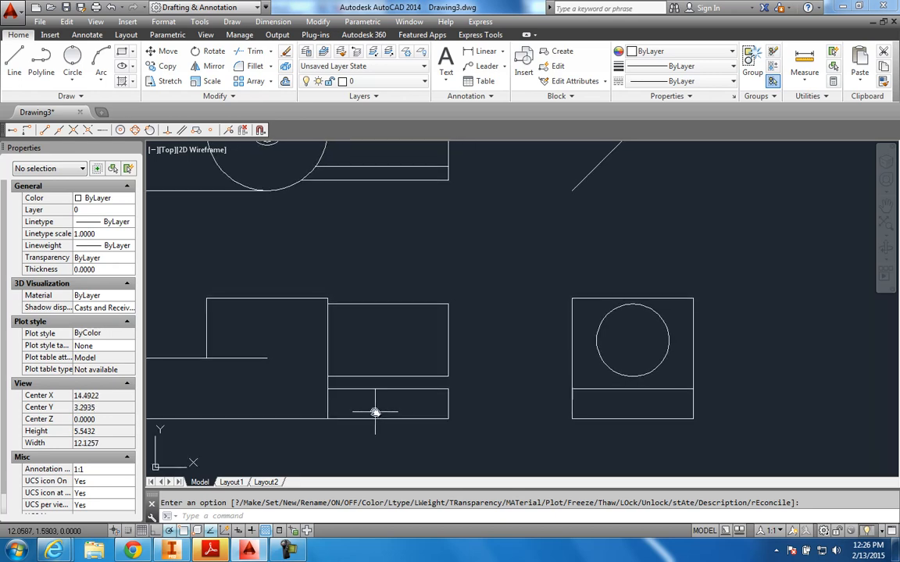
scroll(375, 414, down, 2)
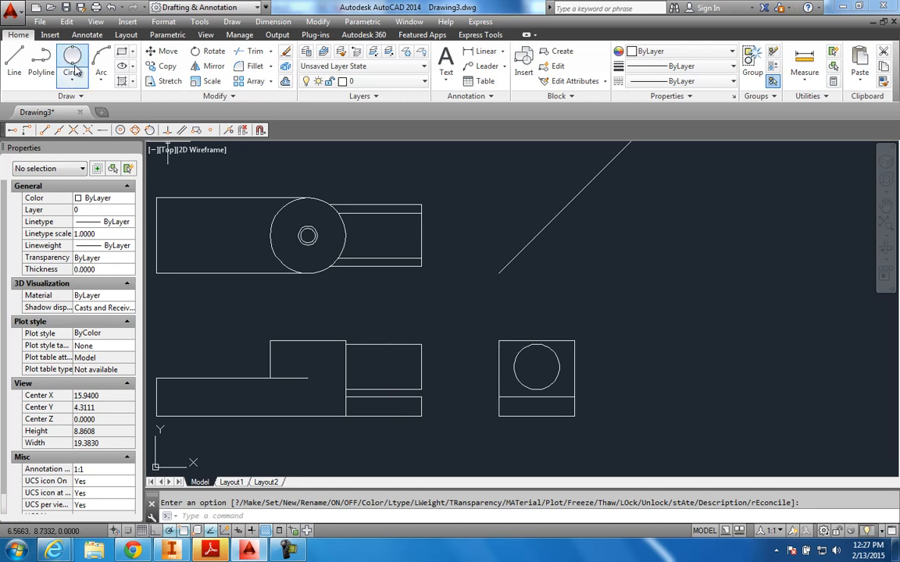
Project the narrow plate's front edge from the top view to the miter line and down to the base of the side view.
click(14, 63)
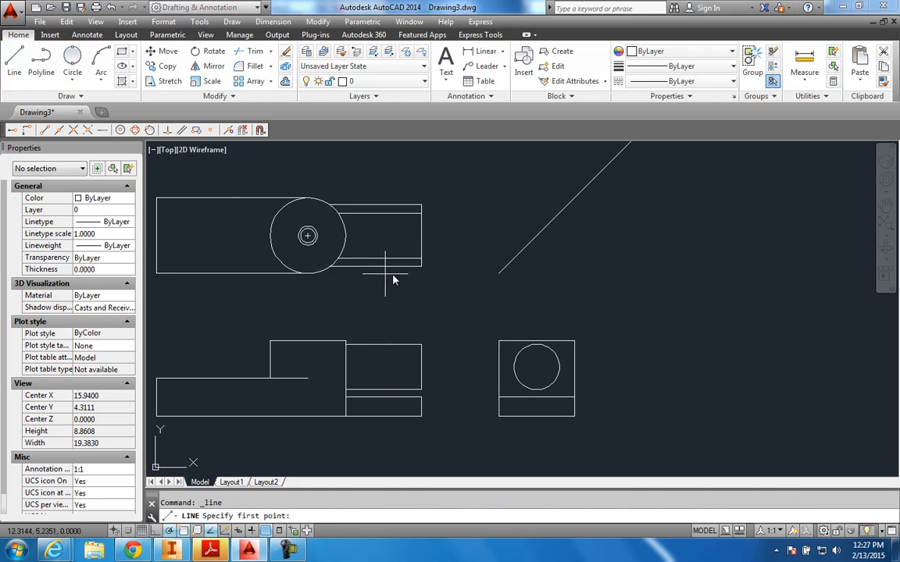
click(421, 268)
click(507, 267)
click(506, 397)
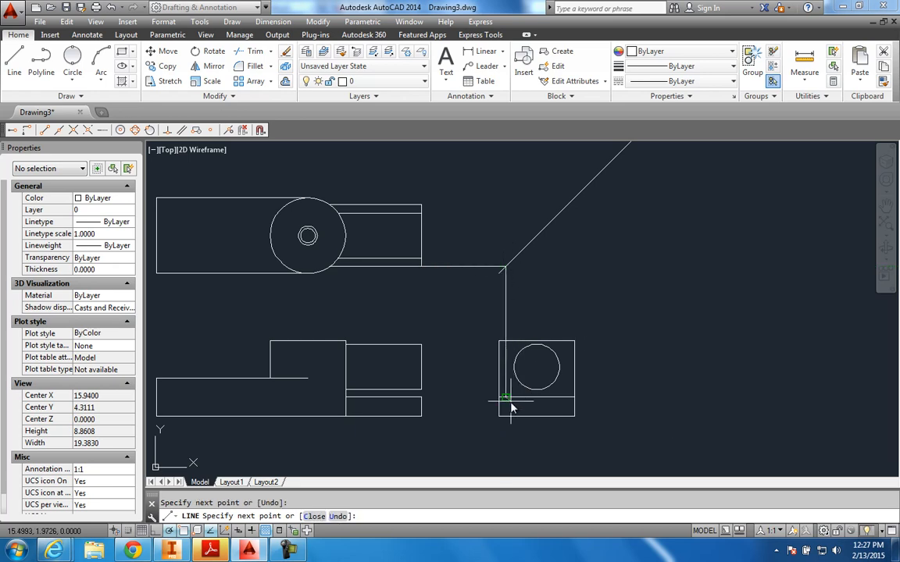
key(Escape)
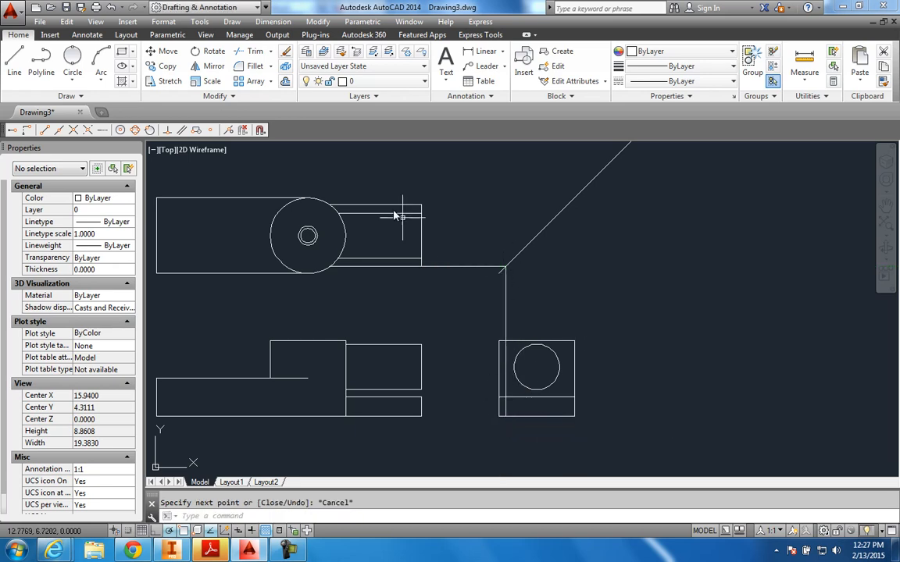
Project the narrow plate's rear edge from the top view to the miter line and down to the base of the side view.
key(space)
click(422, 204)
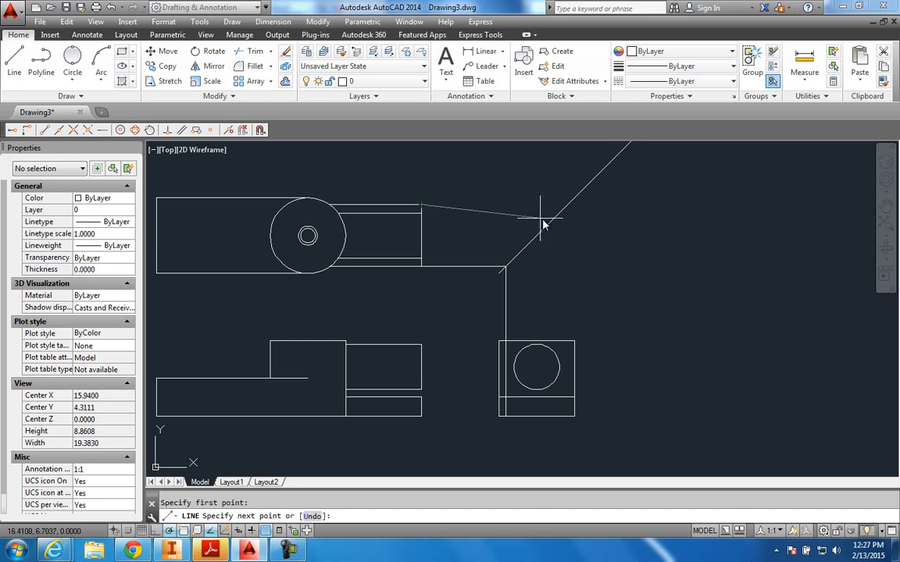
click(568, 206)
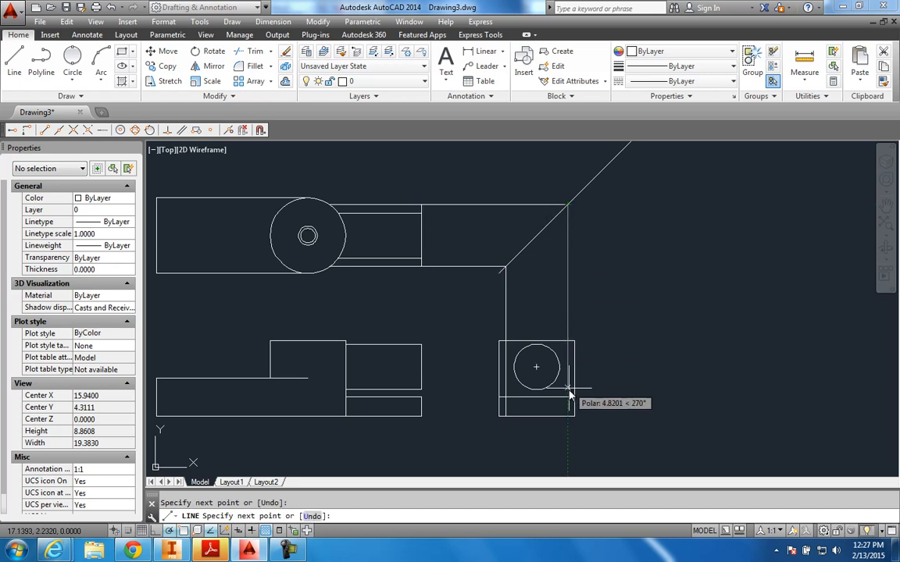
click(568, 417)
key(space)
Erase the four projection lines between the top and side views, keeping the narrow plate's short vertical edges in the side view.
click(579, 316)
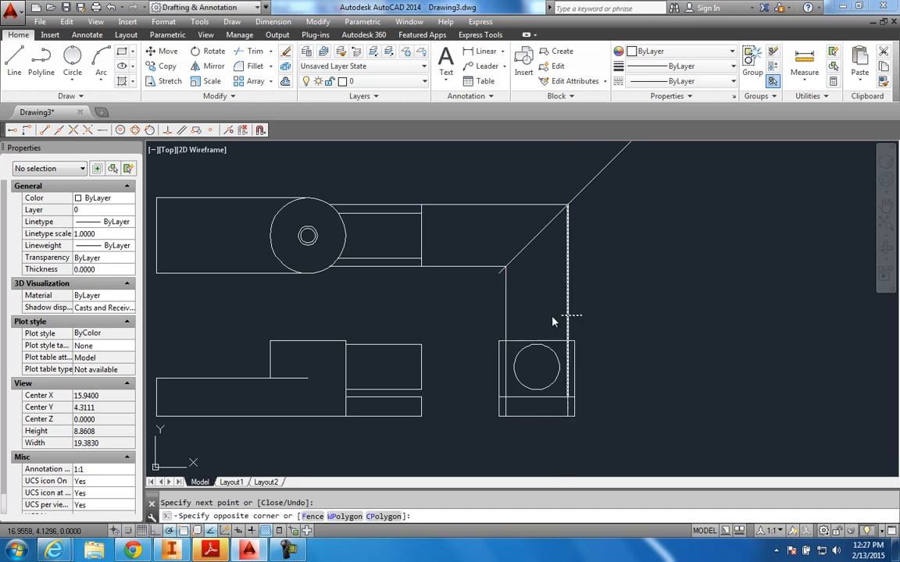
click(495, 305)
click(488, 298)
click(457, 195)
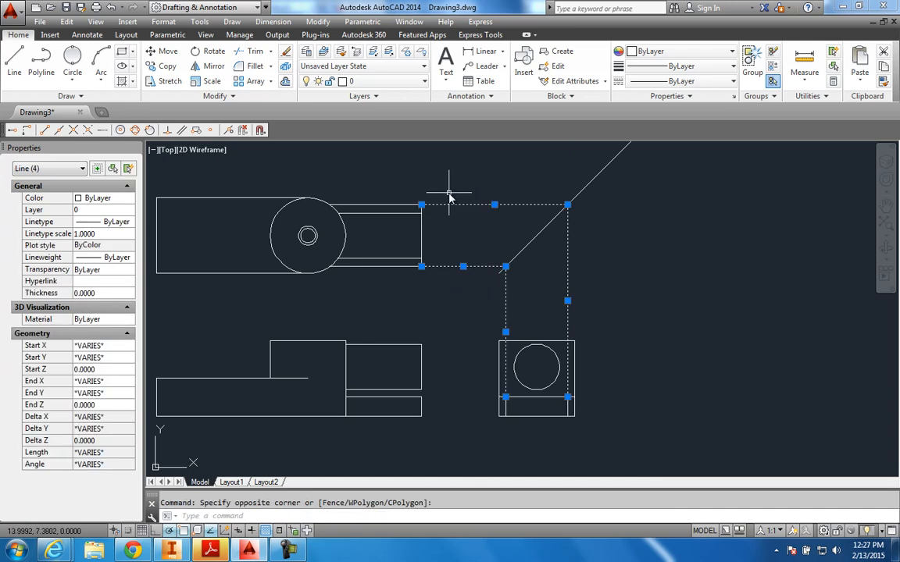
key(Delete)
Examine the narrow plate's edges in the side view and their intersections with the cylinder's circle in the top view.
middle_drag(492, 321, 491, 291)
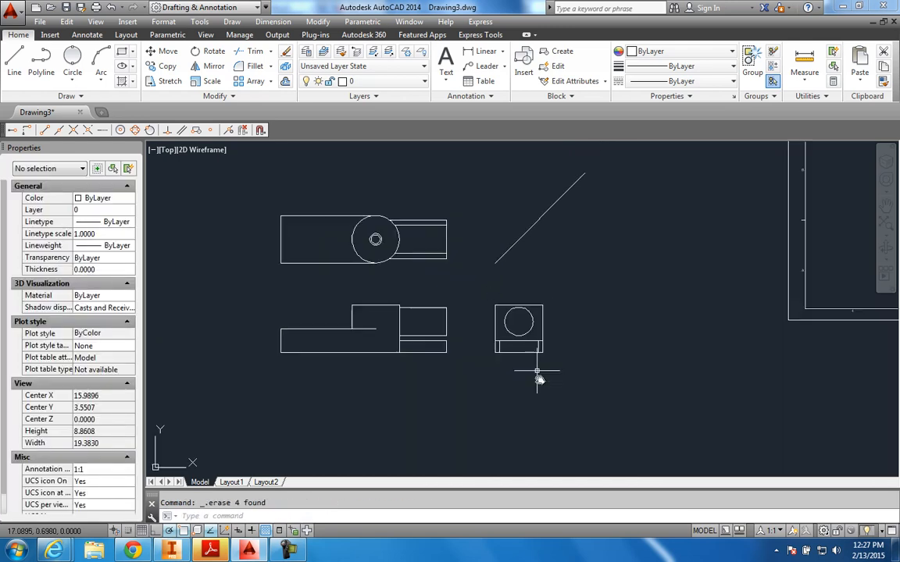
scroll(490, 295, down, 2)
scroll(535, 390, up, 2)
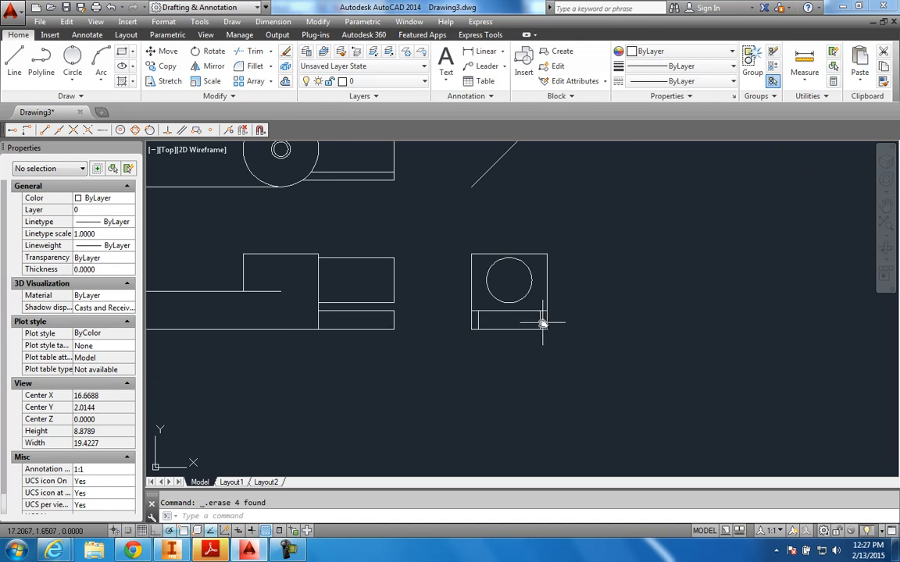
mouse_move(539, 325)
middle_down()
mouse_move(531, 383)
mouse_move(478, 344)
middle_up()
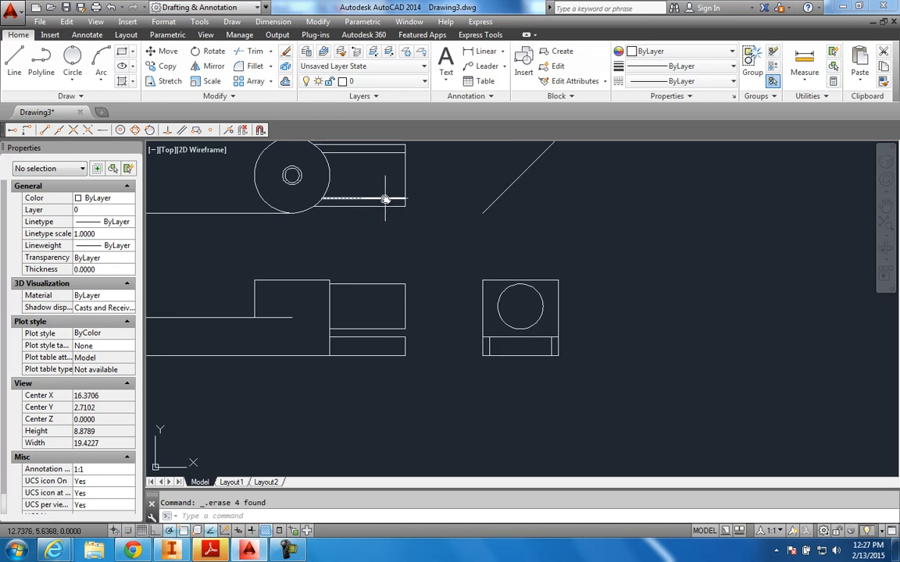
scroll(345, 336, up, 3)
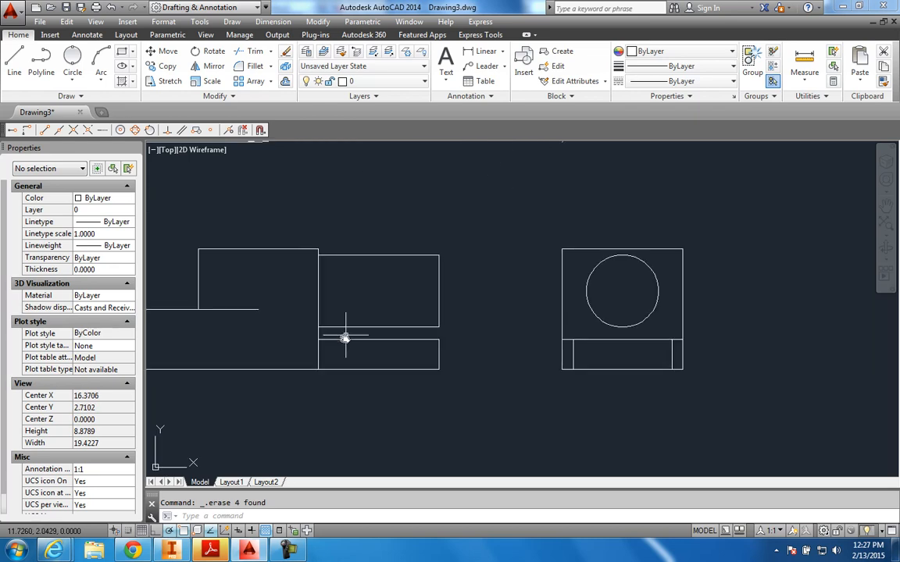
scroll(357, 360, down, 3)
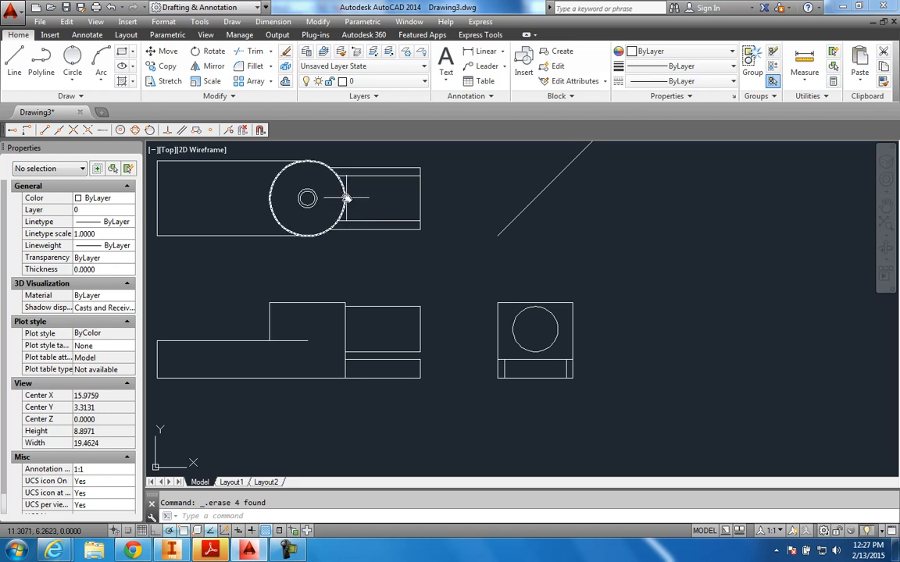
mouse_move(347, 198)
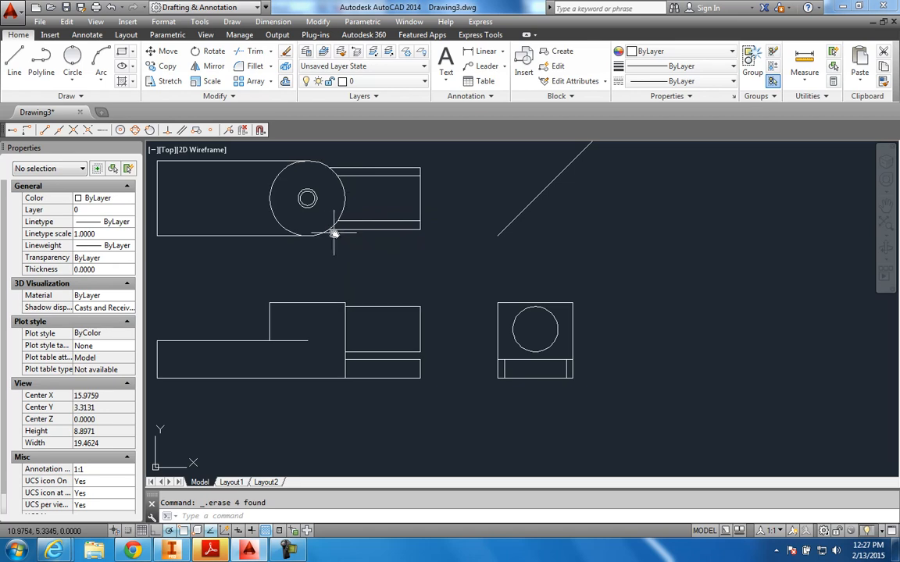
Draw a vertical projection line from the narrow plate's front-edge intersection with the circle in the top view to the front view's bottom edge.
click(14, 60)
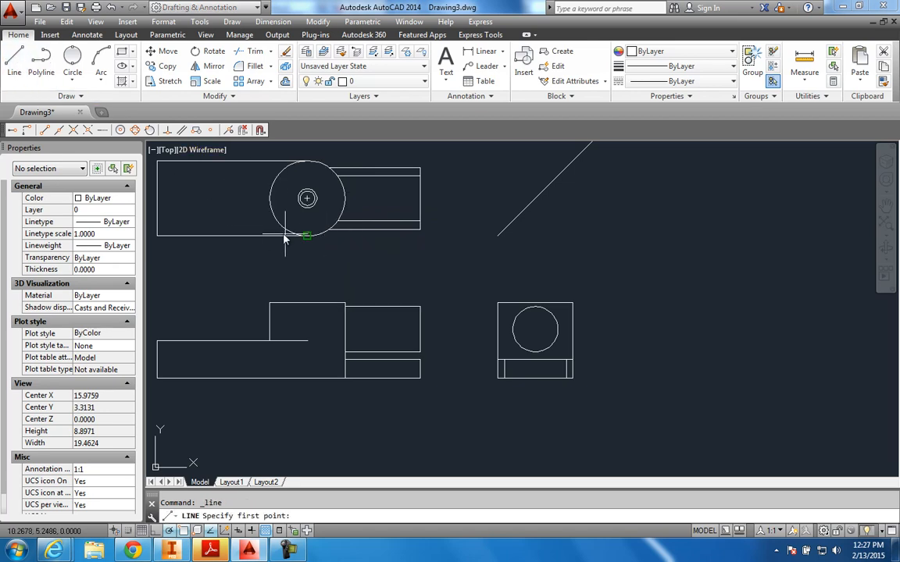
click(329, 231)
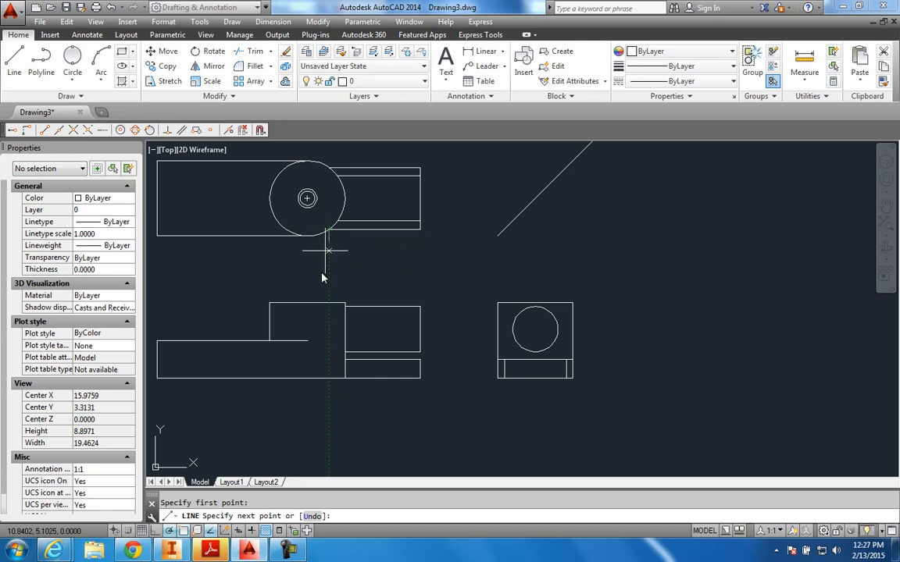
click(328, 378)
key(Return)
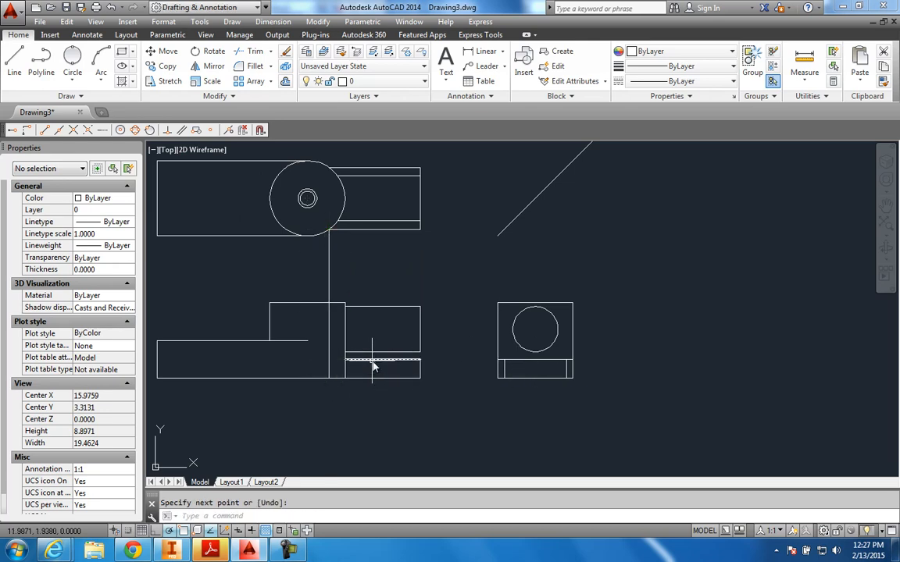
Extend the narrow plate's top edge in the front view to the vertical projection line from the top view.
click(374, 361)
click(345, 359)
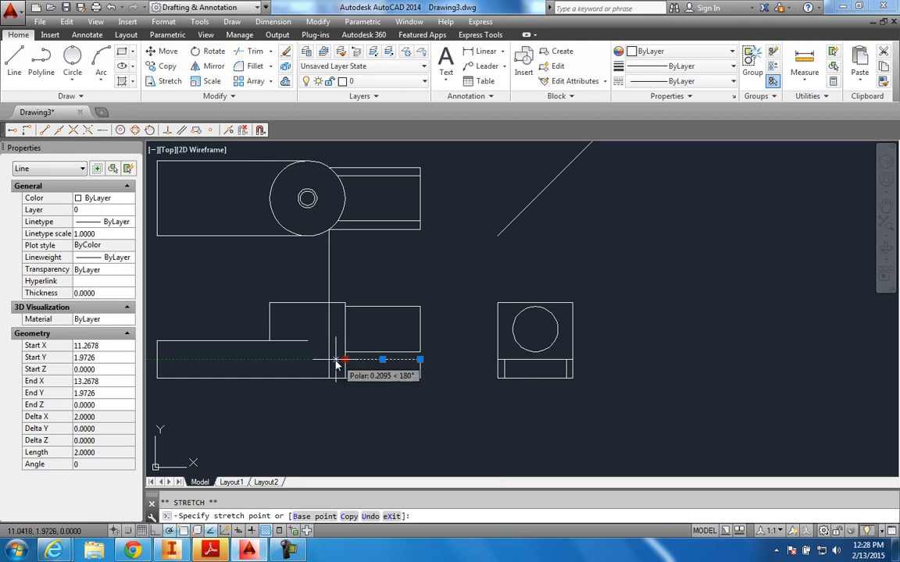
click(330, 362)
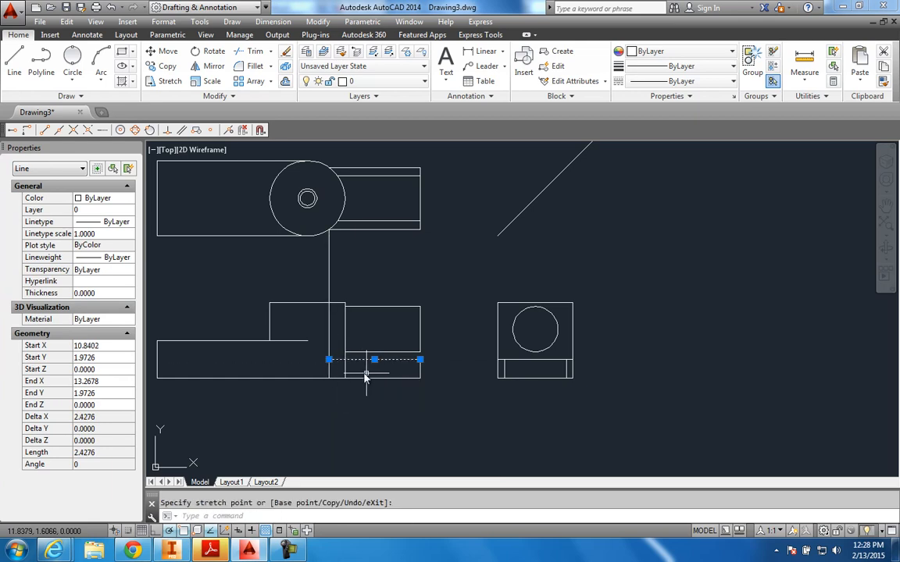
key(Escape)
key(Escape)
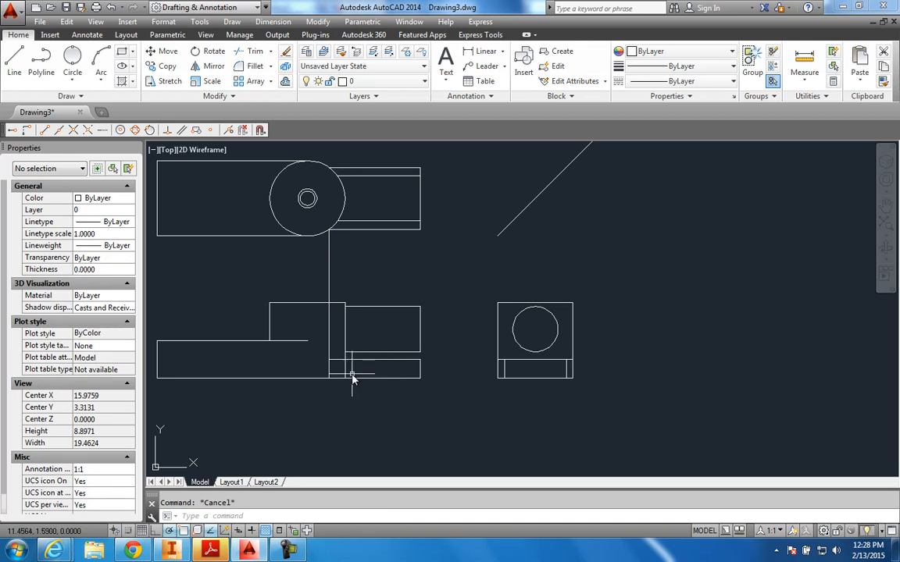
Shorten the upright cylinder's edge beside the narrow plate in the front view so it ends at the plate's top edge.
click(345, 373)
click(345, 379)
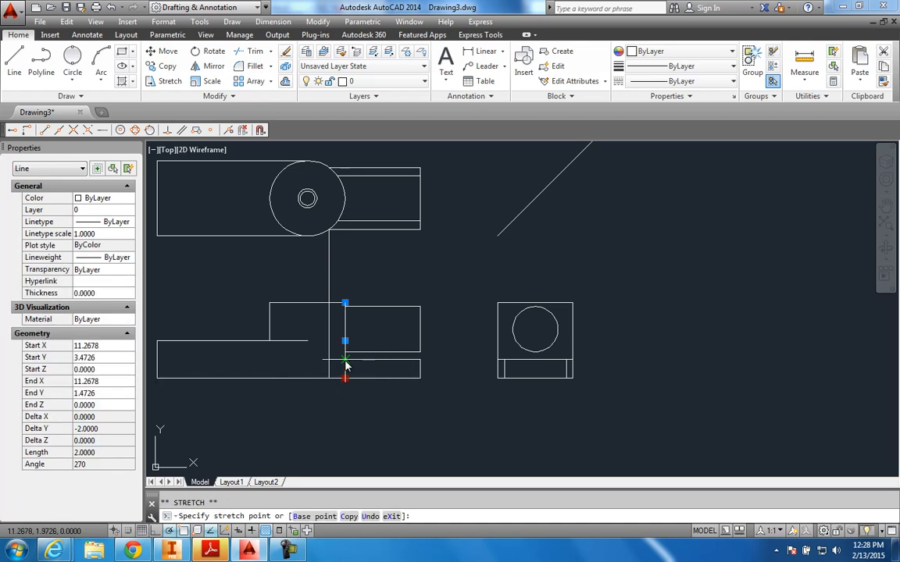
click(346, 361)
key(Escape)
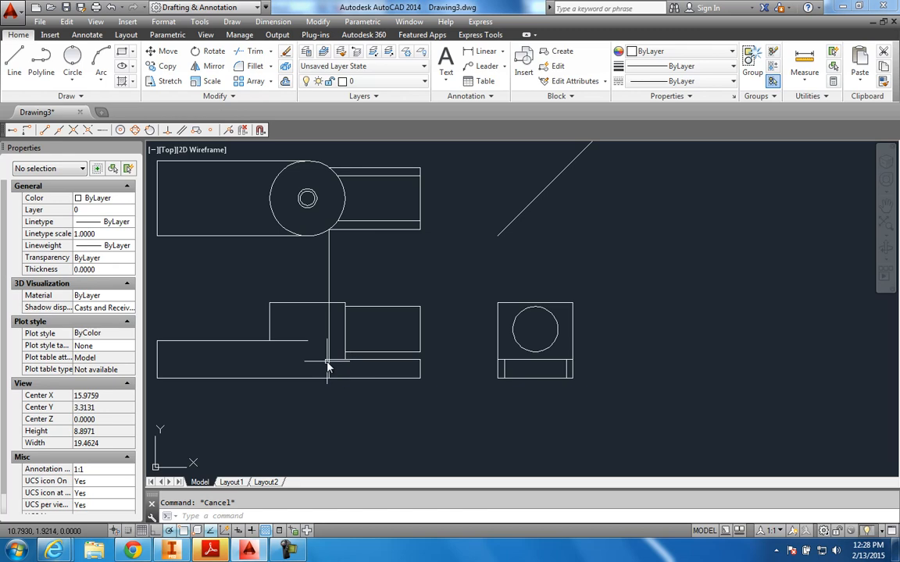
Shorten the vertical projection line to the narrow plate's top edge, leaving only the plate's short vertical edge in the front view.
click(329, 245)
click(329, 231)
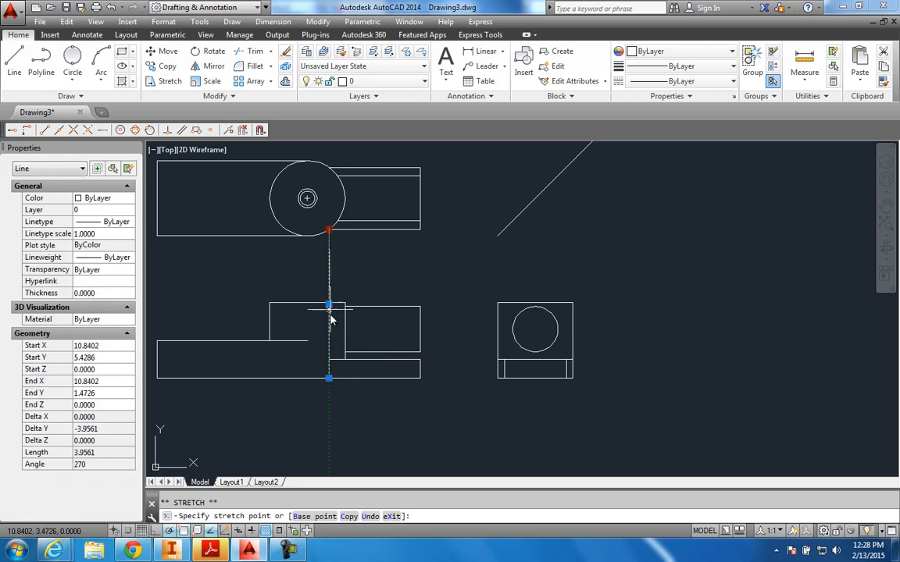
click(329, 360)
key(Escape)
middle_drag(407, 428, 427, 409)
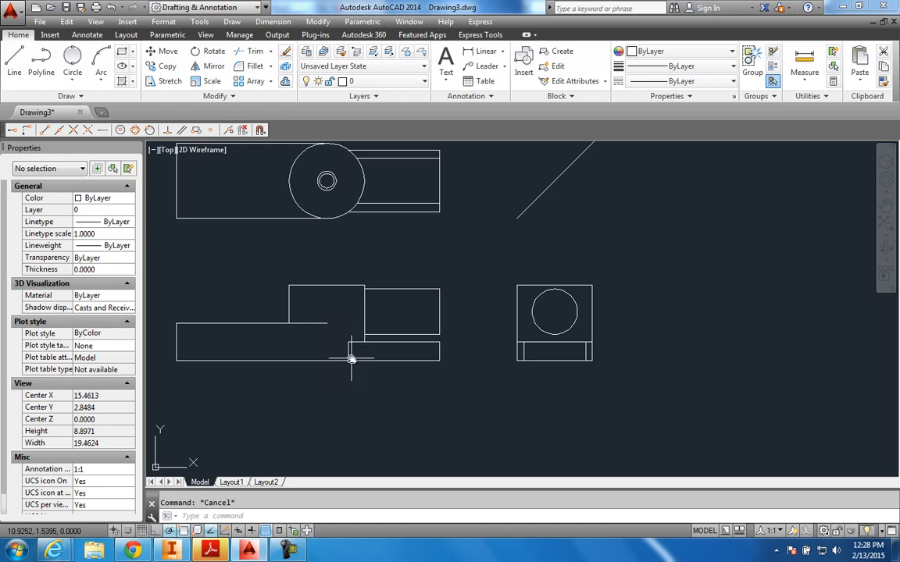
mouse_move(349, 359)
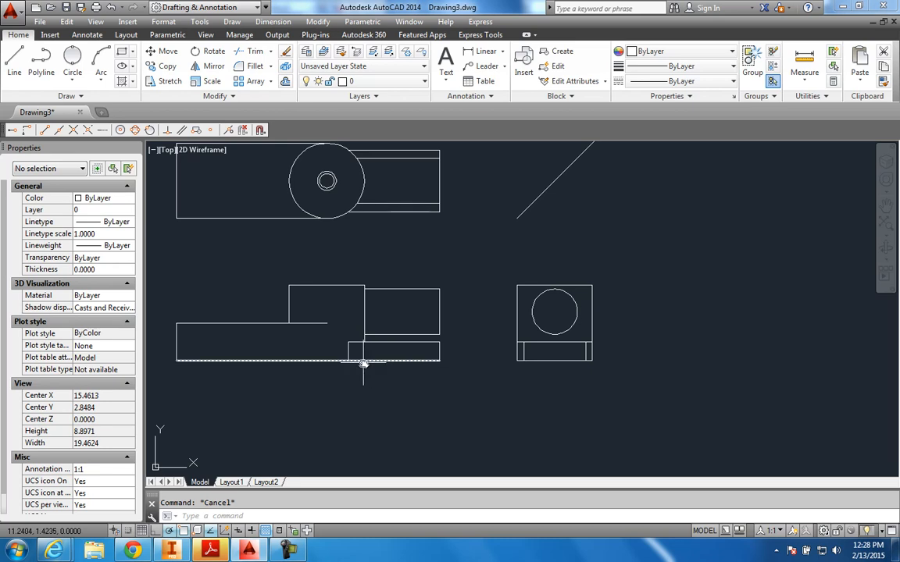
middle_drag(365, 367, 367, 373)
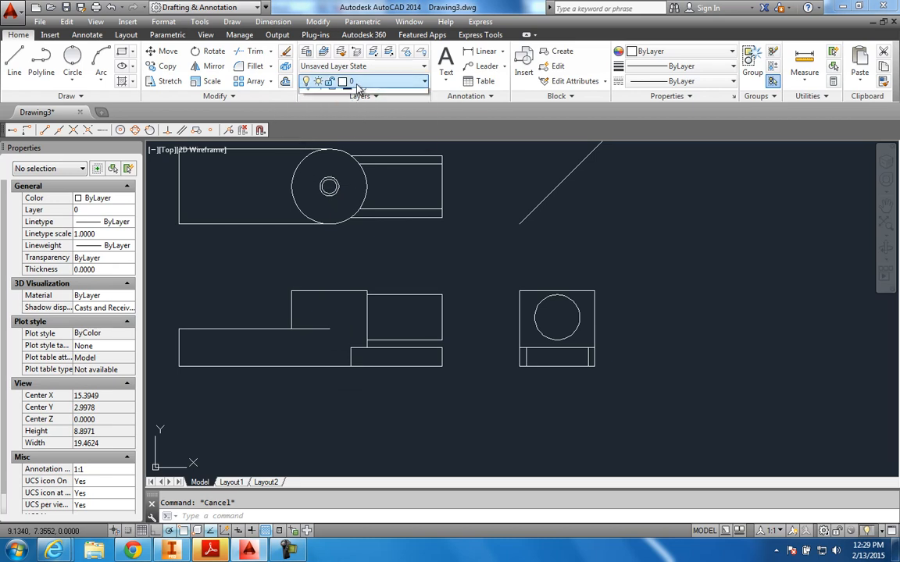
Turn on the Center and Hidden layers.
click(315, 82)
click(309, 111)
click(307, 126)
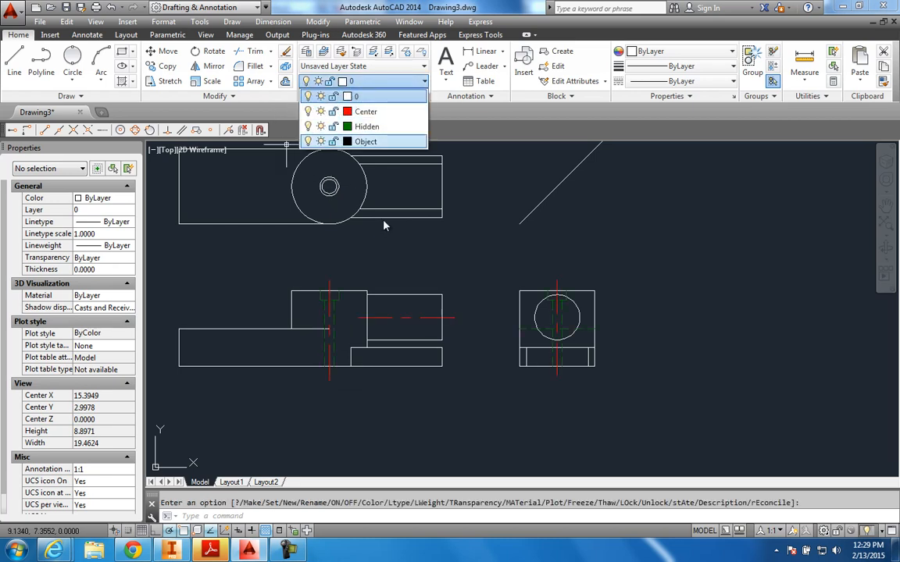
click(458, 393)
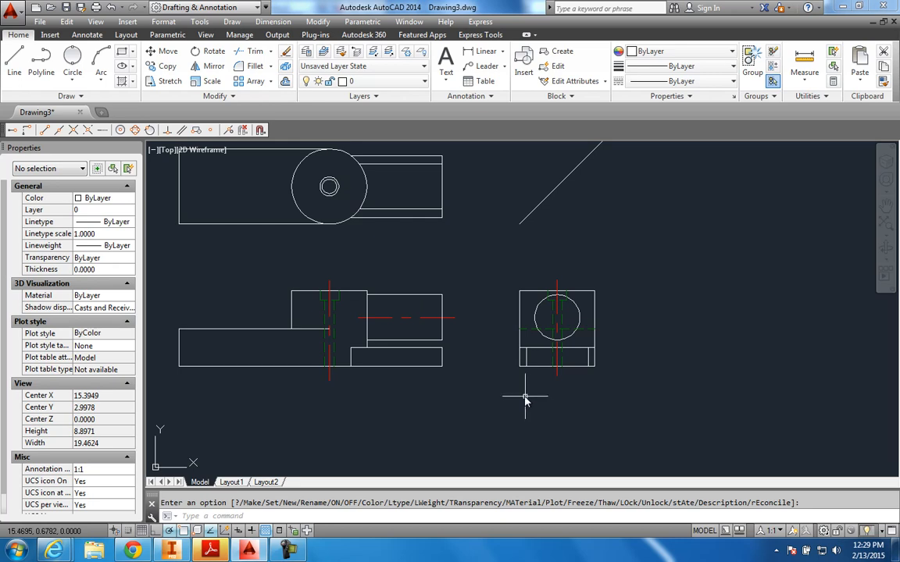
Examine the isometric reference of the part, especially the curve where the horizontal cylinder meets the upright cylinder.
scroll(435, 374, up, 2)
middle_drag(431, 378, 445, 407)
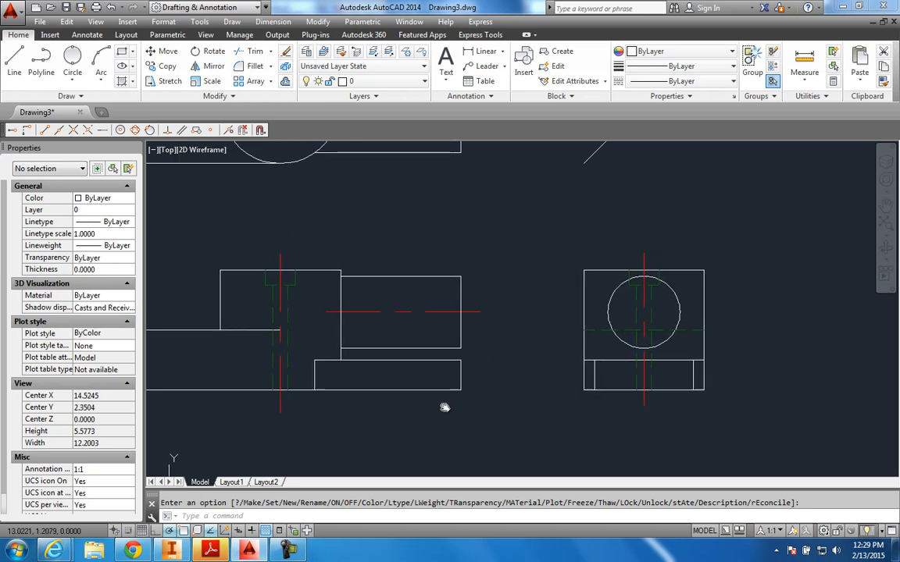
scroll(442, 408, down, 3)
scroll(488, 364, down, 4)
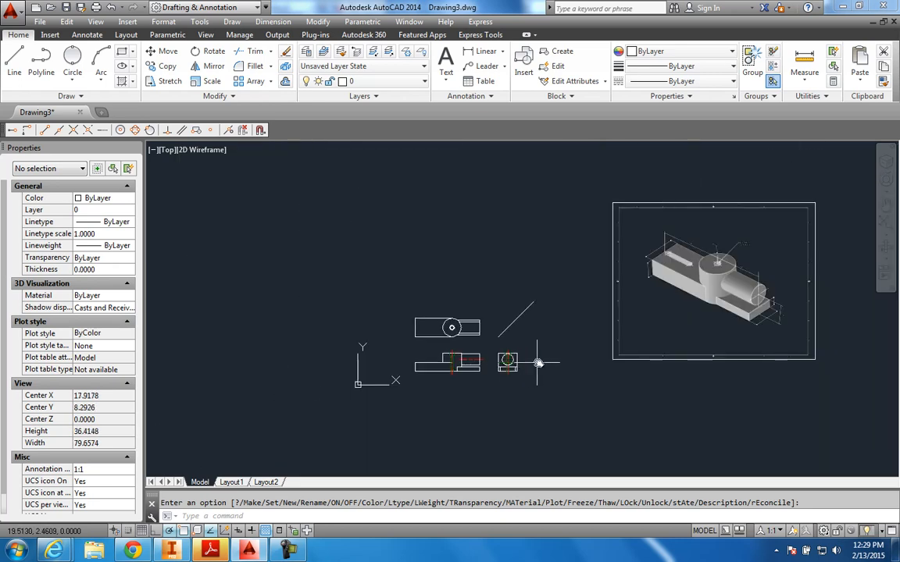
middle_drag(446, 345, 444, 321)
scroll(775, 238, up, 4)
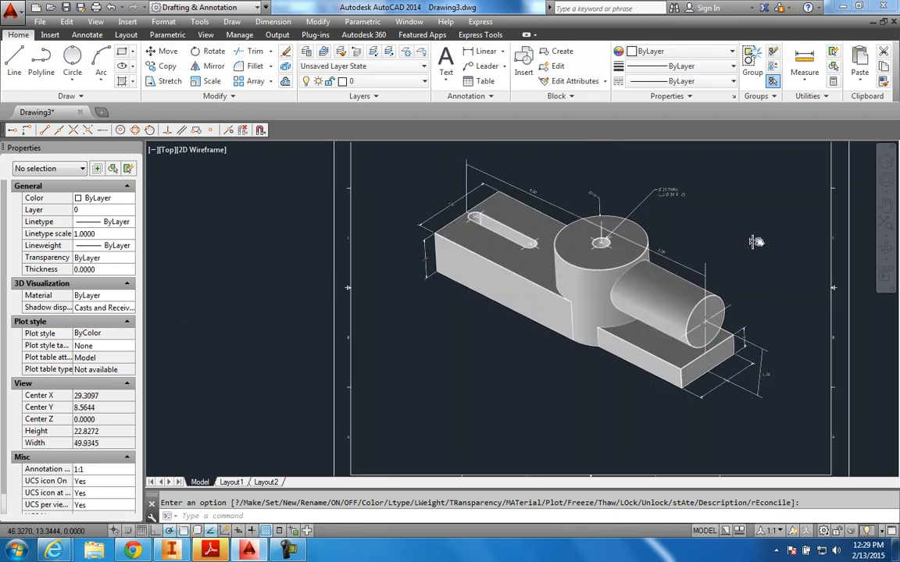
scroll(757, 242, up, 2)
scroll(518, 294, up, 3)
scroll(525, 316, down, 2)
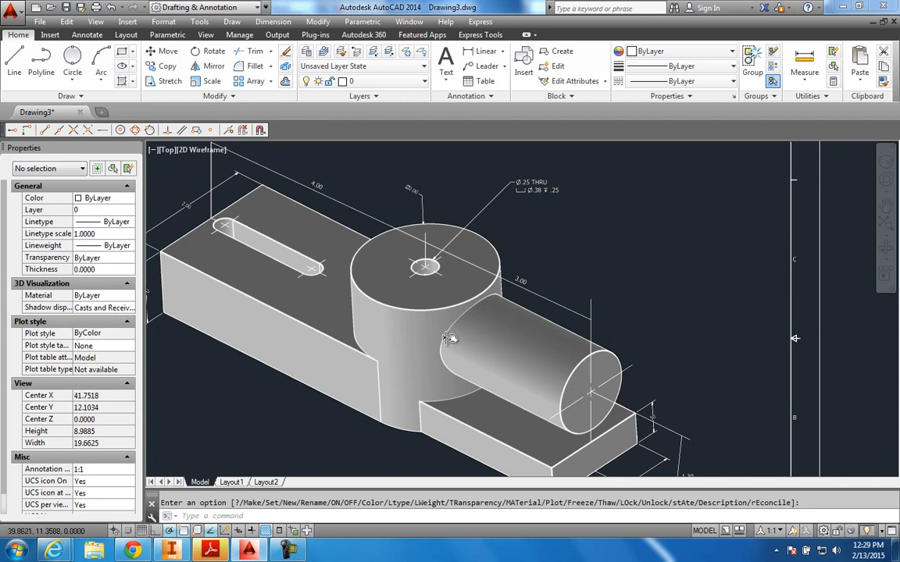
scroll(450, 337, down, 3)
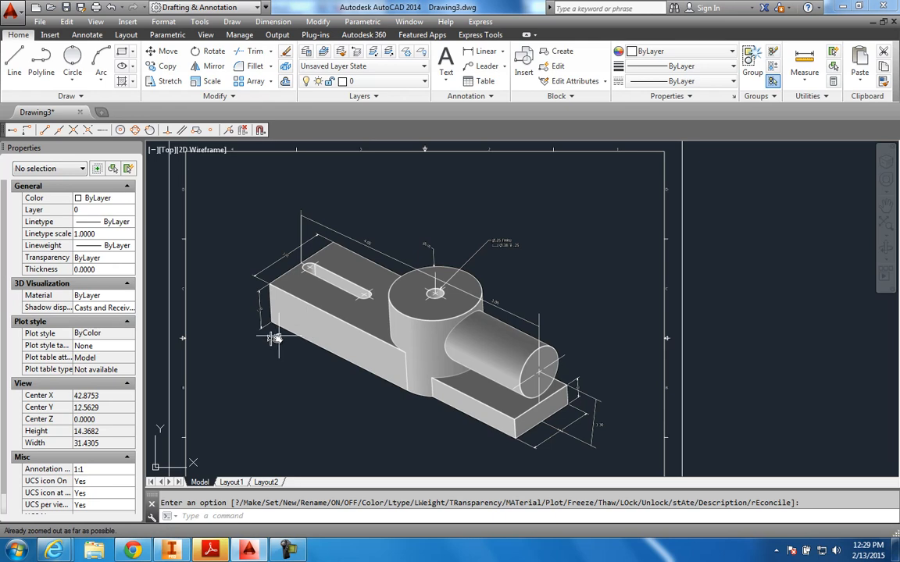
mouse_move(266, 320)
middle_down()
mouse_move(337, 341)
mouse_move(489, 285)
mouse_move(696, 252)
middle_up()
middle_drag(381, 365, 450, 314)
scroll(307, 361, up, 2)
middle_drag(307, 362, 361, 334)
middle_drag(337, 186, 347, 172)
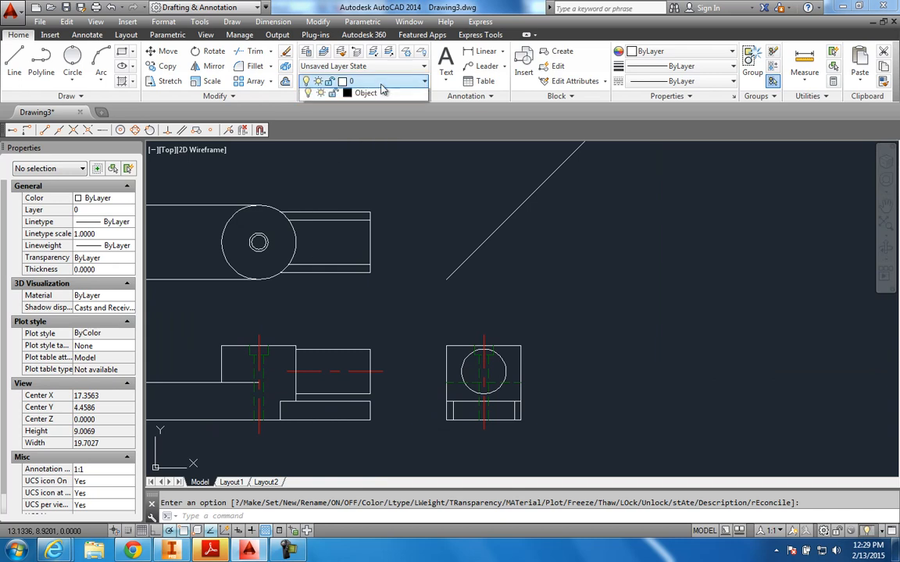
Turn off the Hidden and Center layers.
click(313, 81)
click(308, 127)
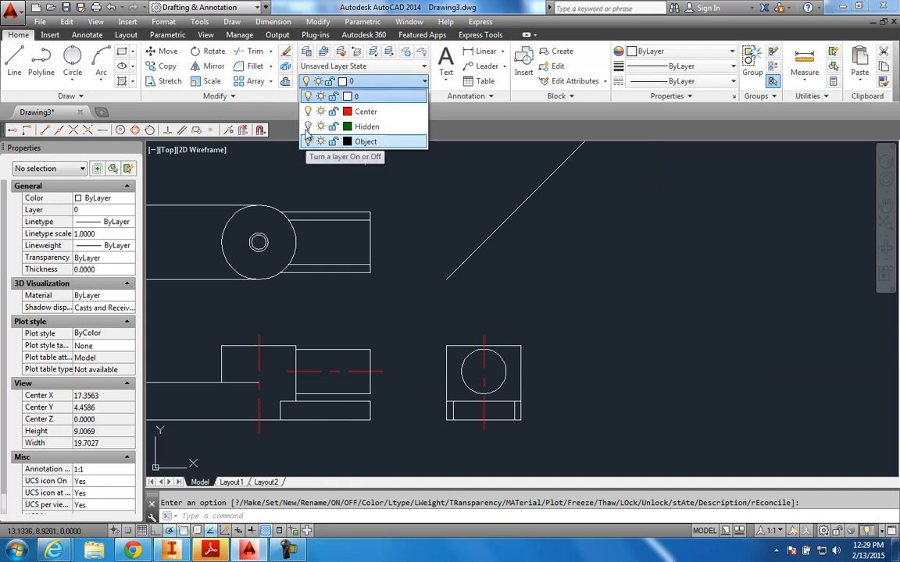
click(307, 113)
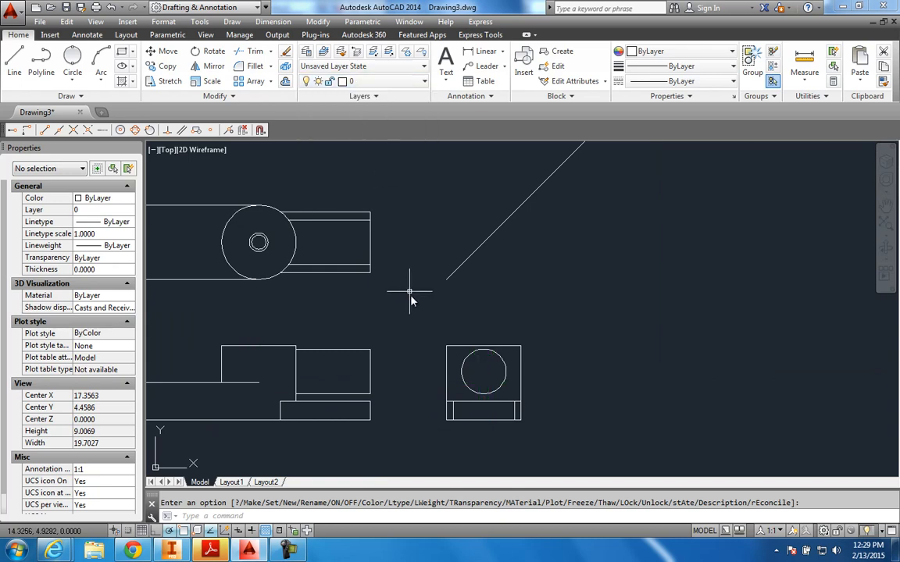
Offset the horizontal cylinder's front edge in the top view three times by 0.2 toward its centre.
scroll(406, 296, up, 3)
middle_drag(338, 270, 349, 247)
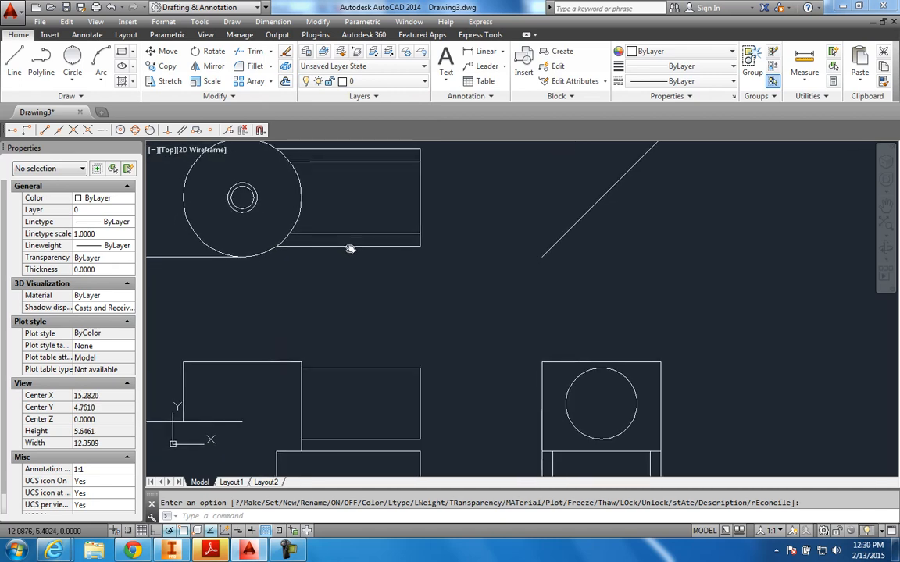
click(14, 67)
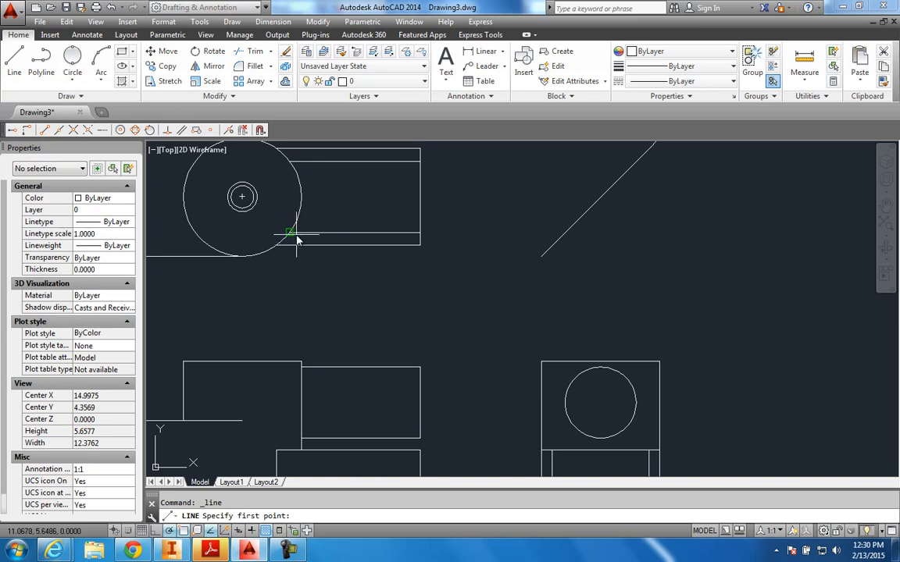
scroll(297, 238, up, 2)
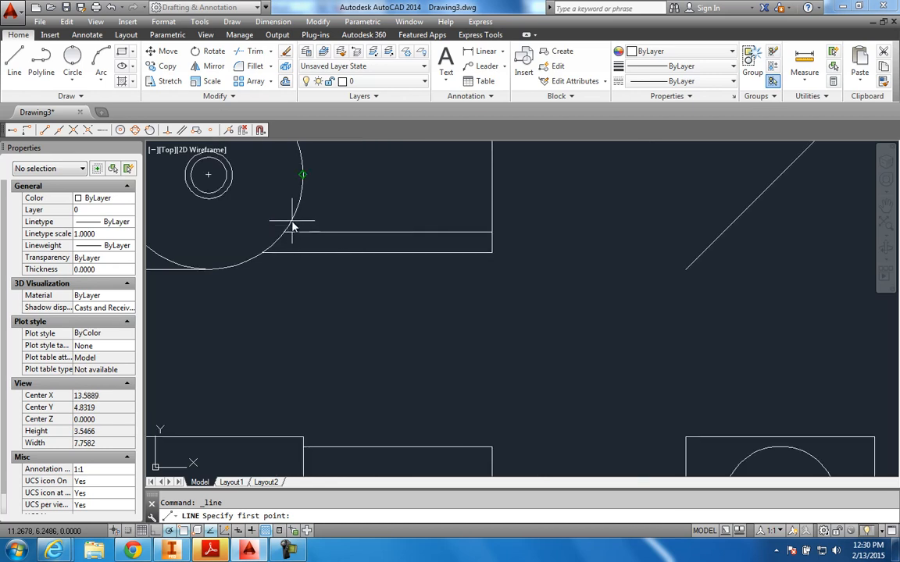
click(285, 83)
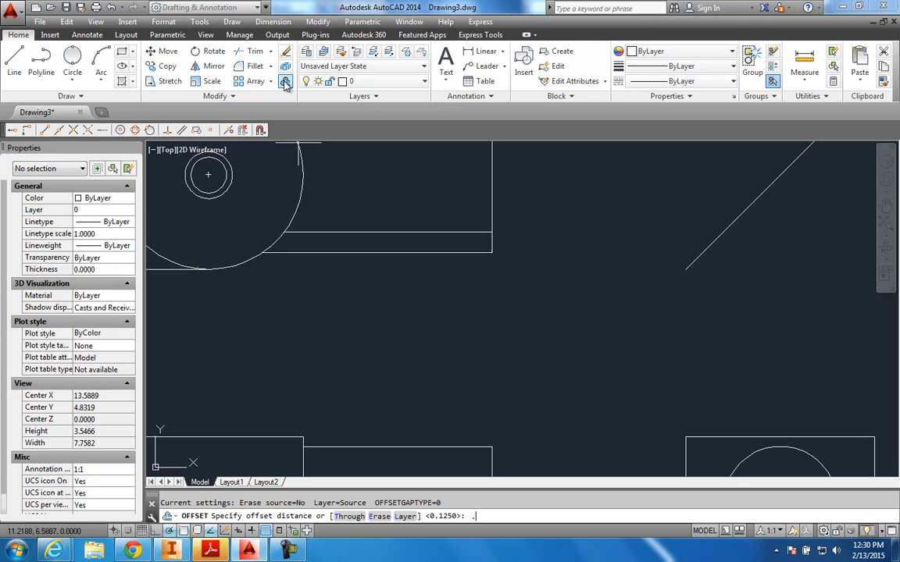
key(Return)
click(380, 232)
click(390, 217)
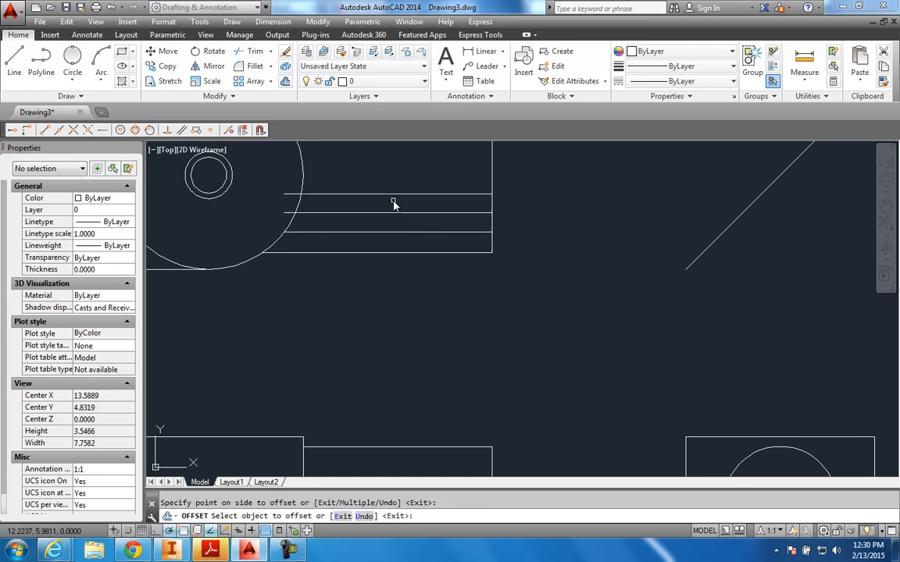
click(396, 194)
click(401, 185)
middle_drag(401, 185, 399, 227)
scroll(369, 285, down, 4)
key(Return)
scroll(328, 301, up, 2)
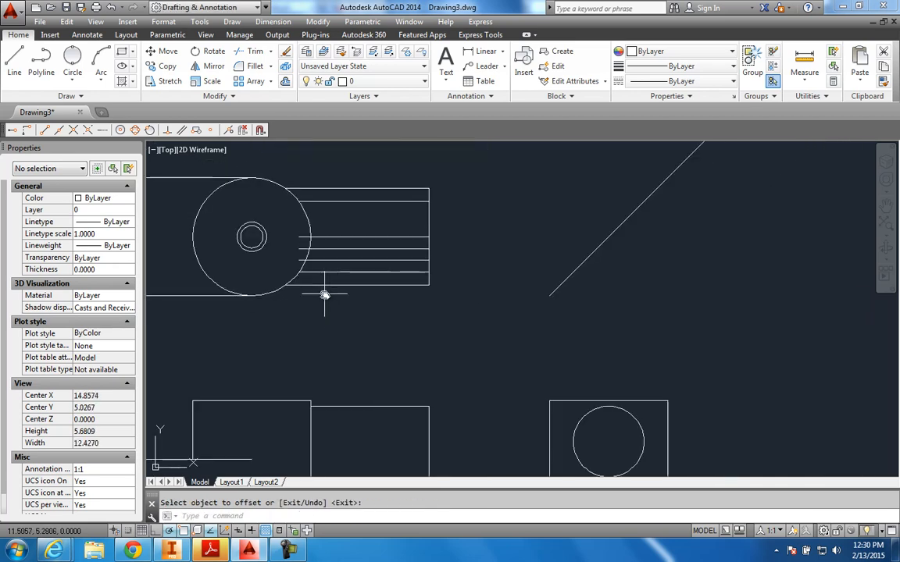
Draw a vertical line from the first offset line's intersection with the circle in the top view to below the front view.
click(15, 61)
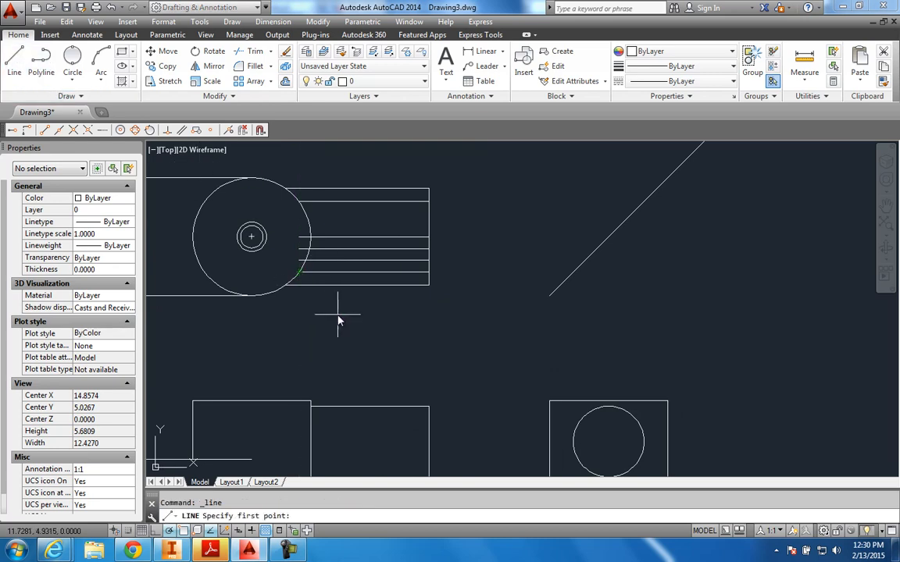
click(305, 265)
scroll(327, 309, down, 4)
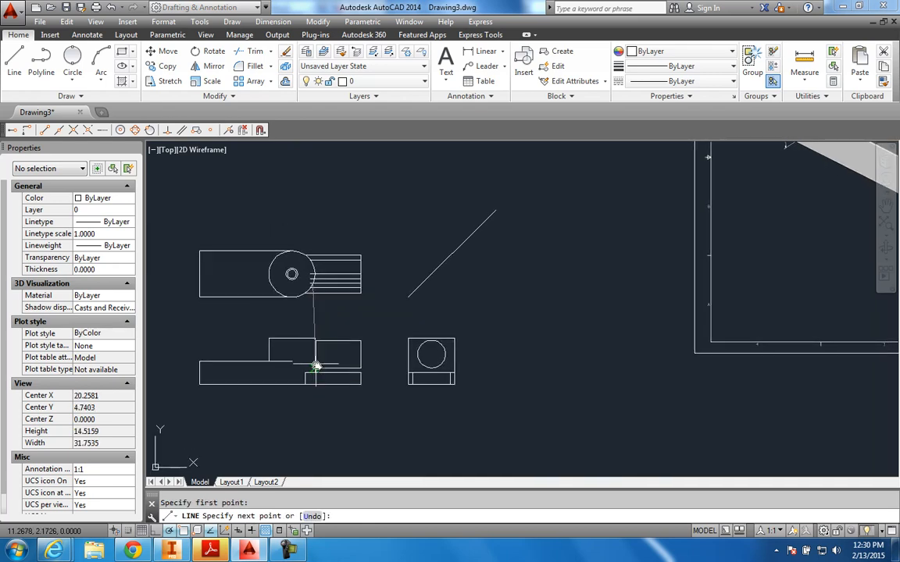
click(312, 396)
key(Return)
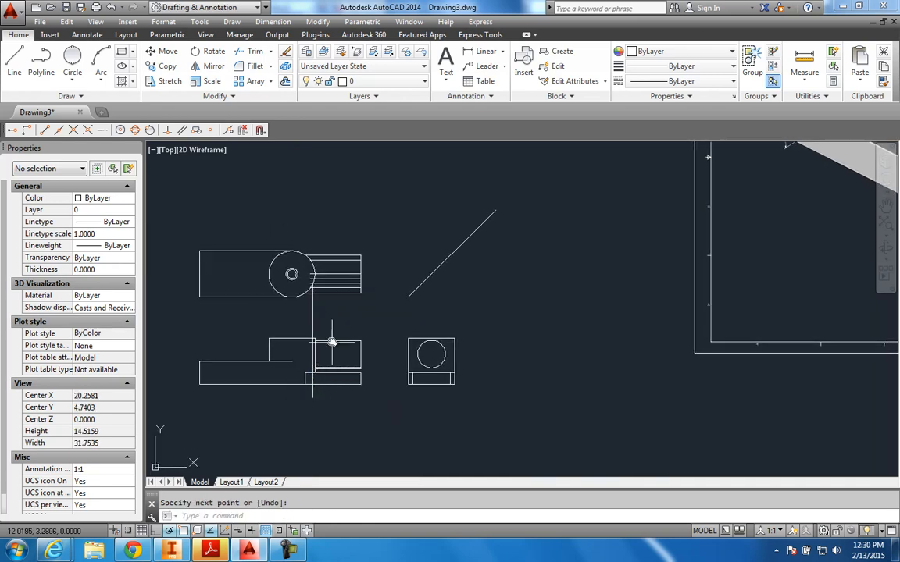
Extend the first offset line in the top view to the miter line.
scroll(331, 345, up, 2)
scroll(321, 286, up, 2)
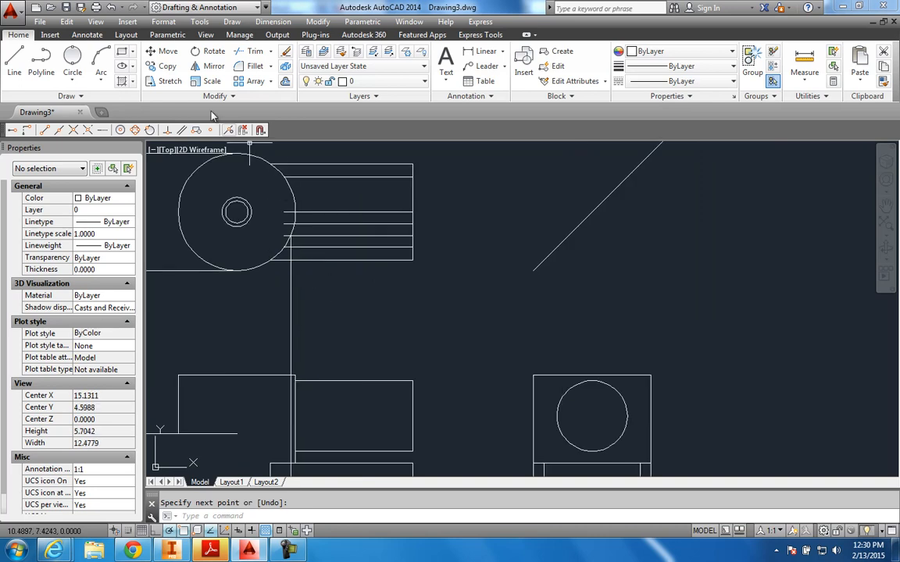
click(376, 232)
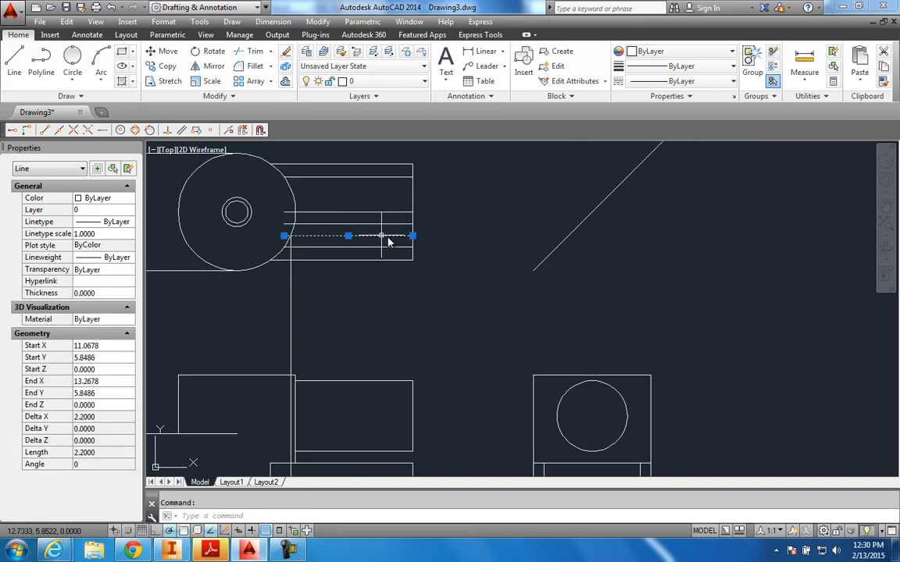
click(412, 235)
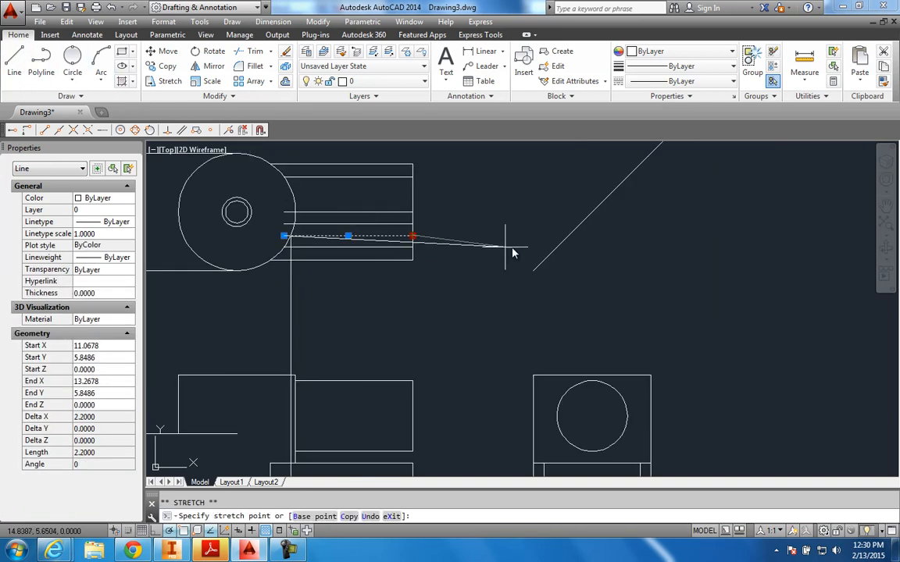
click(570, 237)
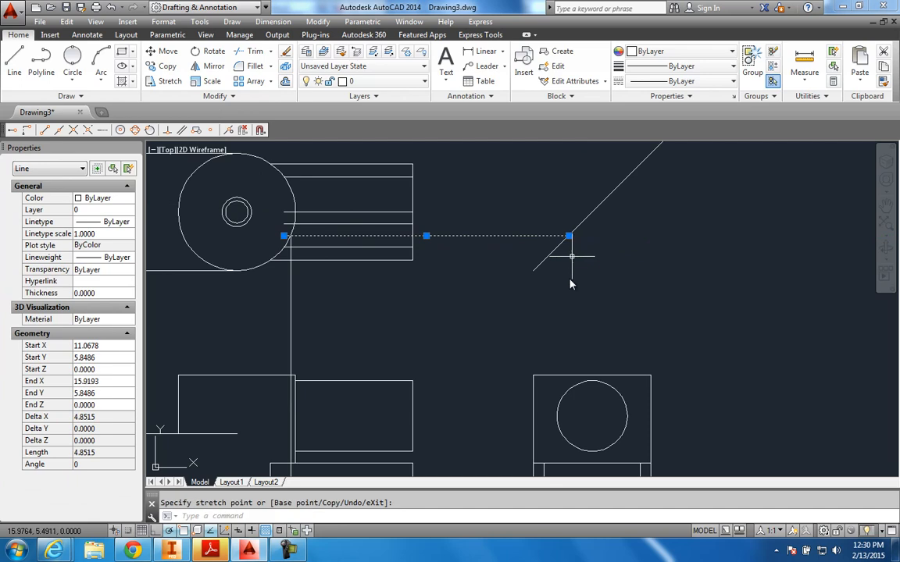
Project the first offset line from the miter line down to the side view's circle and horizontally across to the front view's upright cylinder.
click(14, 61)
click(569, 236)
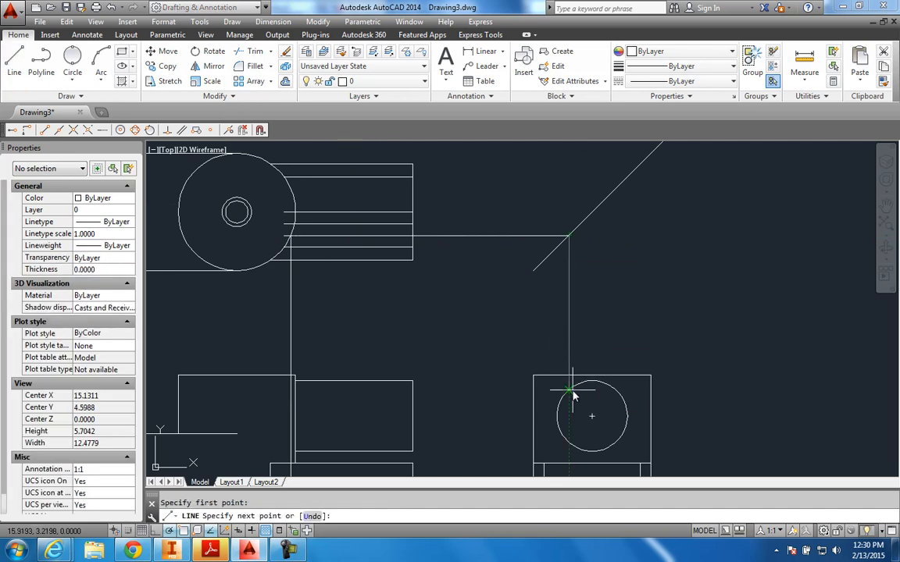
click(571, 391)
click(272, 389)
middle_drag(357, 368, 376, 317)
scroll(377, 316, down, 2)
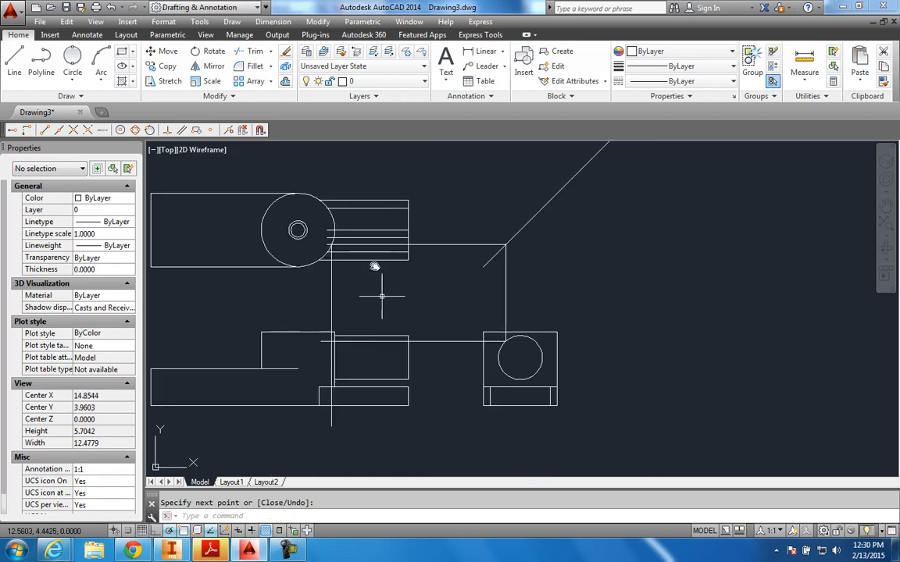
scroll(297, 225, up, 2)
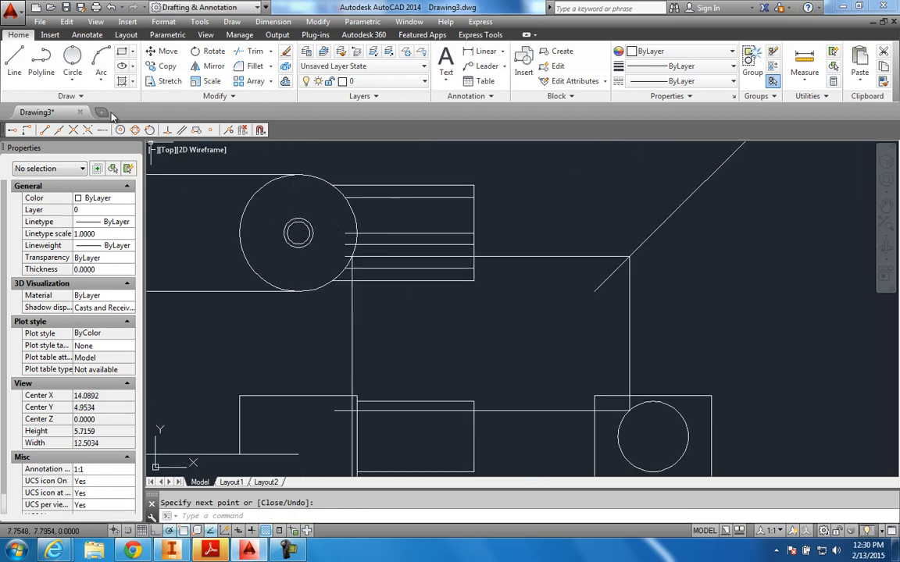
Draw a vertical line from the second offset line's intersection with the circle in the top view down into the front view.
click(14, 59)
scroll(372, 272, up, 2)
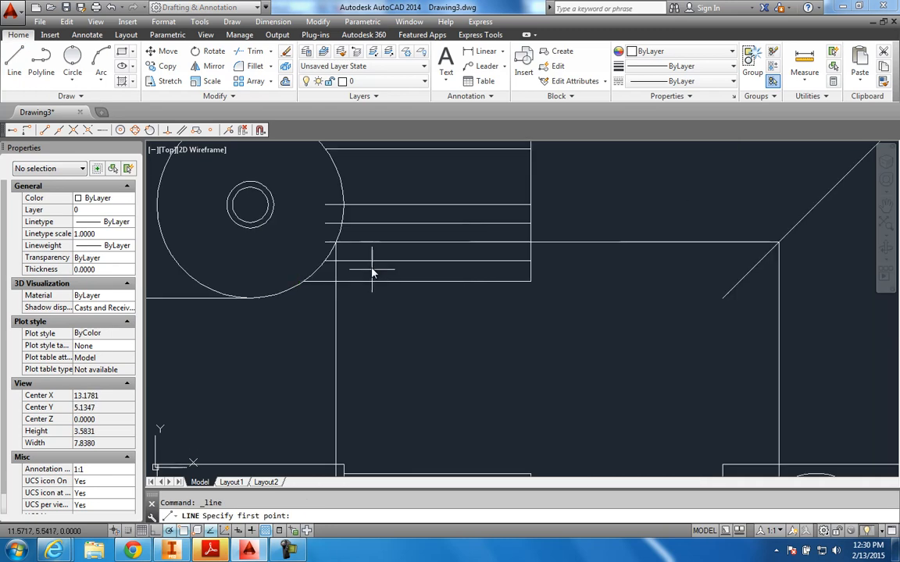
click(340, 229)
scroll(355, 258, down, 3)
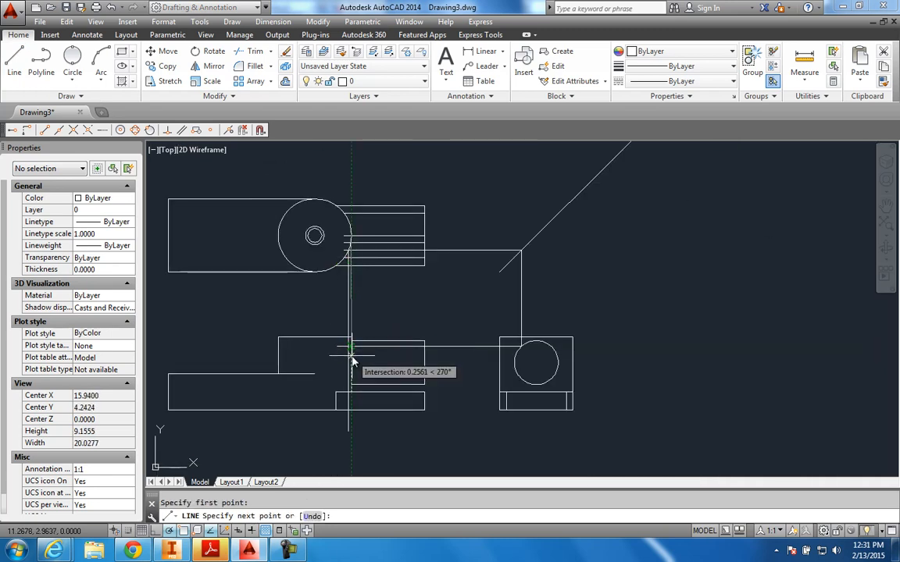
scroll(352, 380, up, 2)
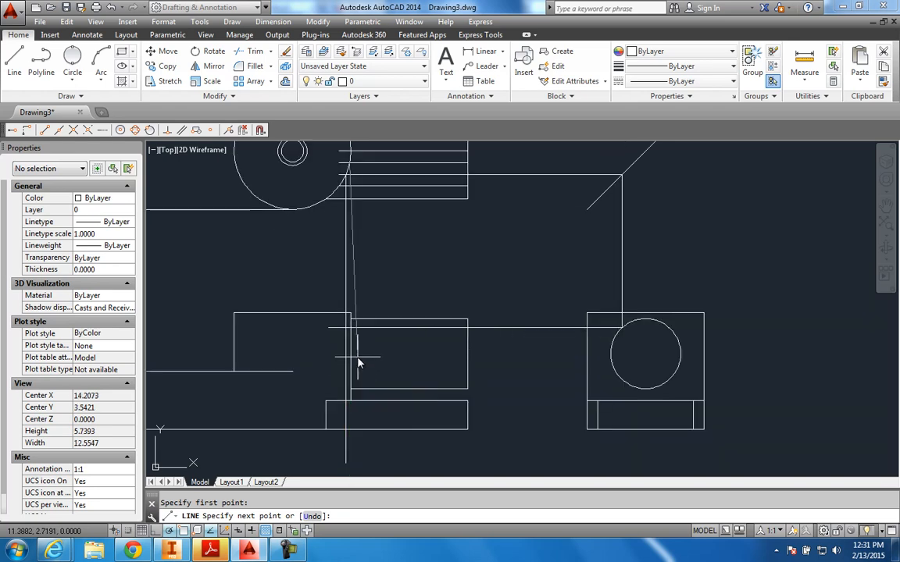
scroll(350, 373, up, 2)
click(349, 364)
key(Return)
Extend the second offset line in the top view to the miter line.
scroll(380, 363, down, 4)
scroll(384, 325, up, 2)
middle_drag(381, 332, 365, 369)
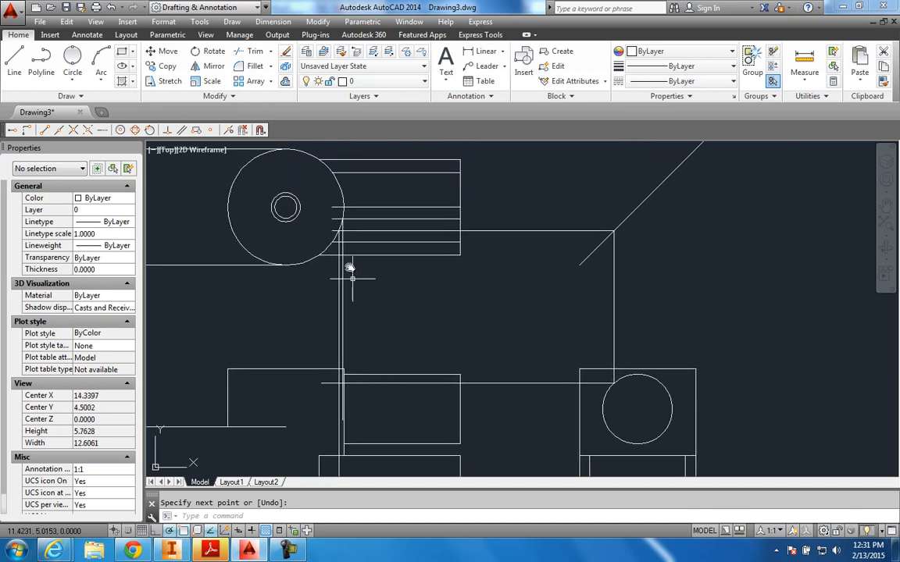
click(416, 220)
click(459, 219)
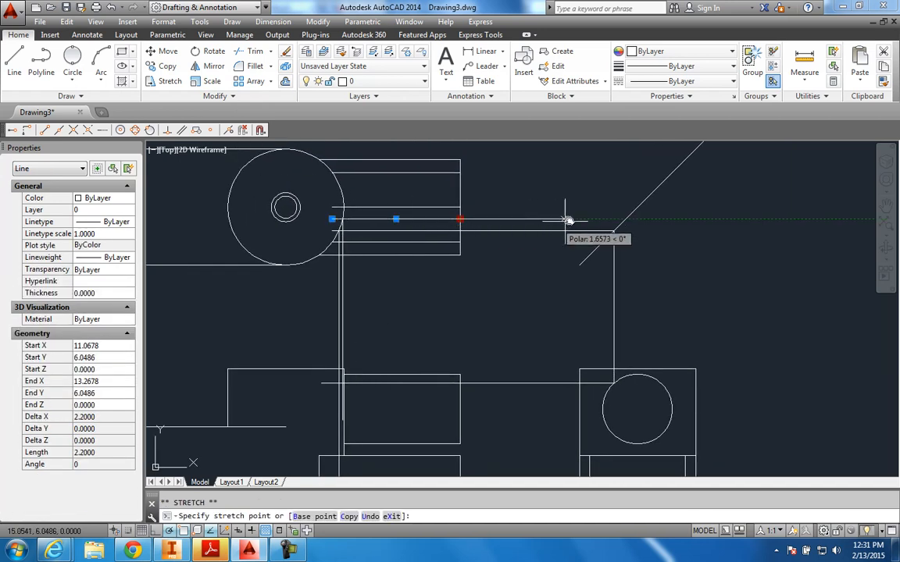
click(625, 221)
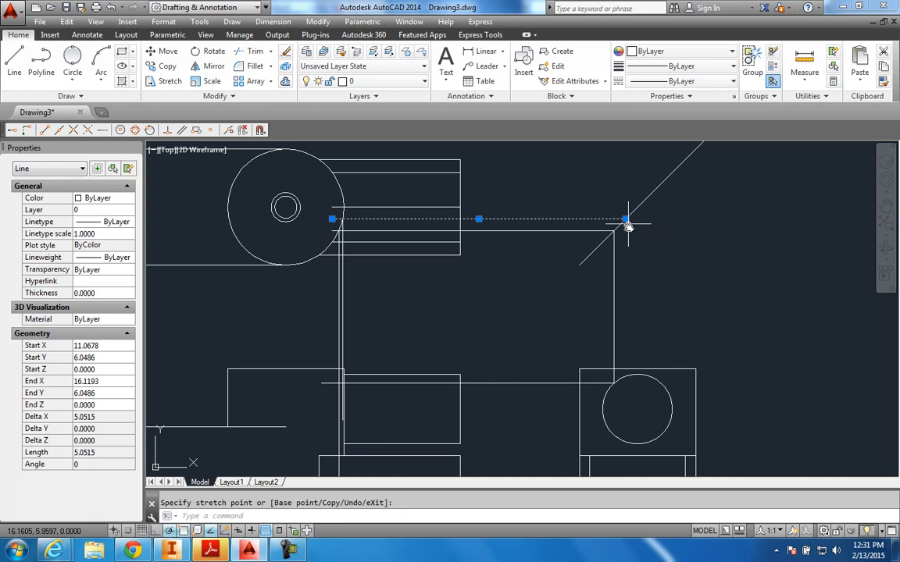
Project the second offset line from the miter line down to the side view's circle and horizontally across to the front view's upright cylinder.
click(14, 62)
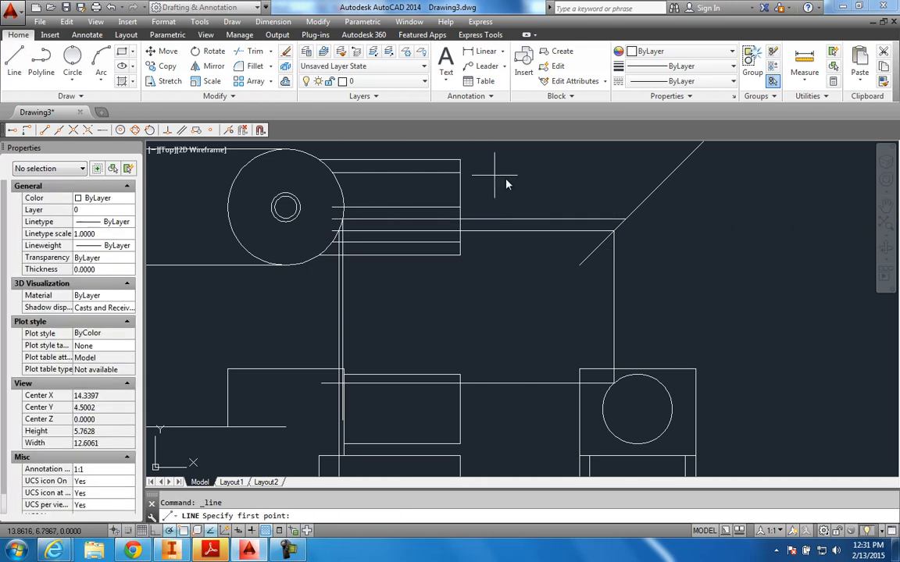
click(626, 377)
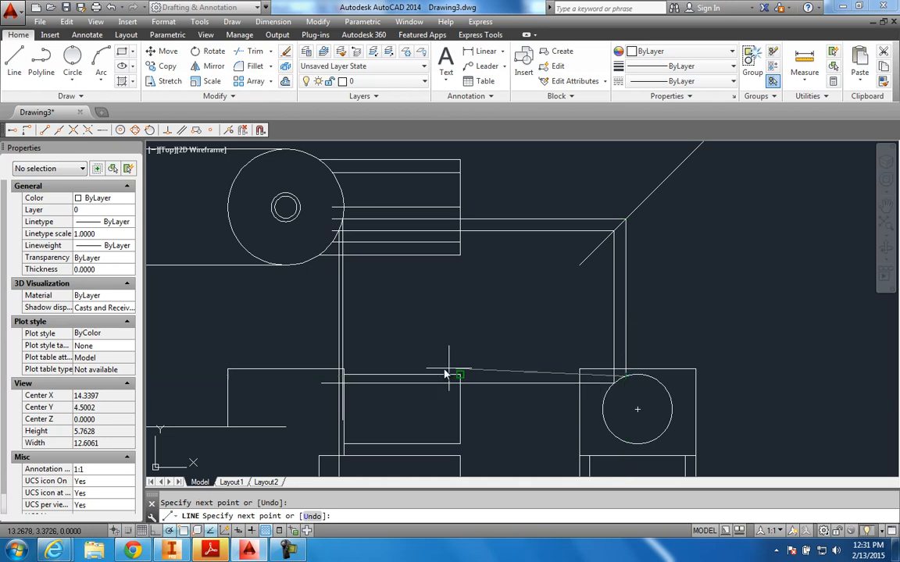
click(313, 378)
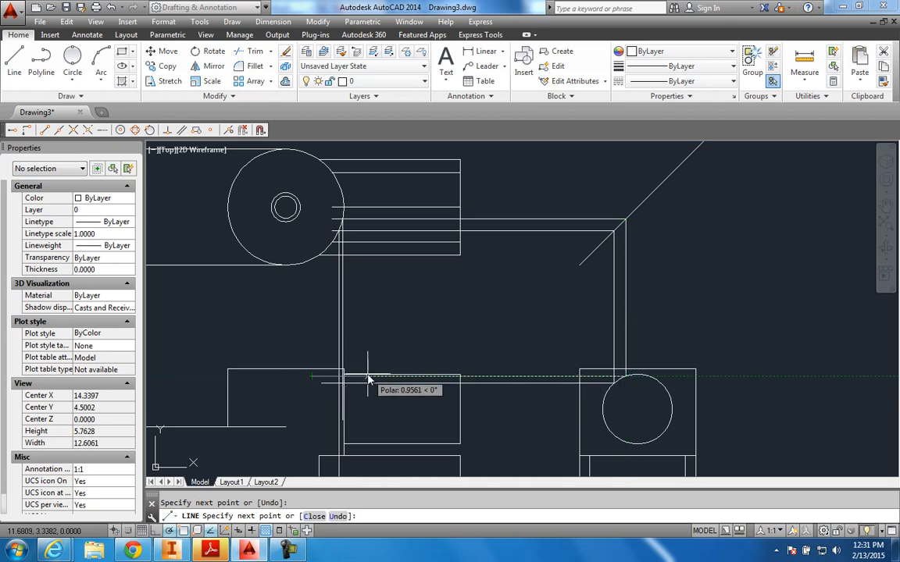
key(Escape)
Set the point style to an X with a size of 0.125 in absolute units.
scroll(368, 377, up, 2)
scroll(383, 328, down, 3)
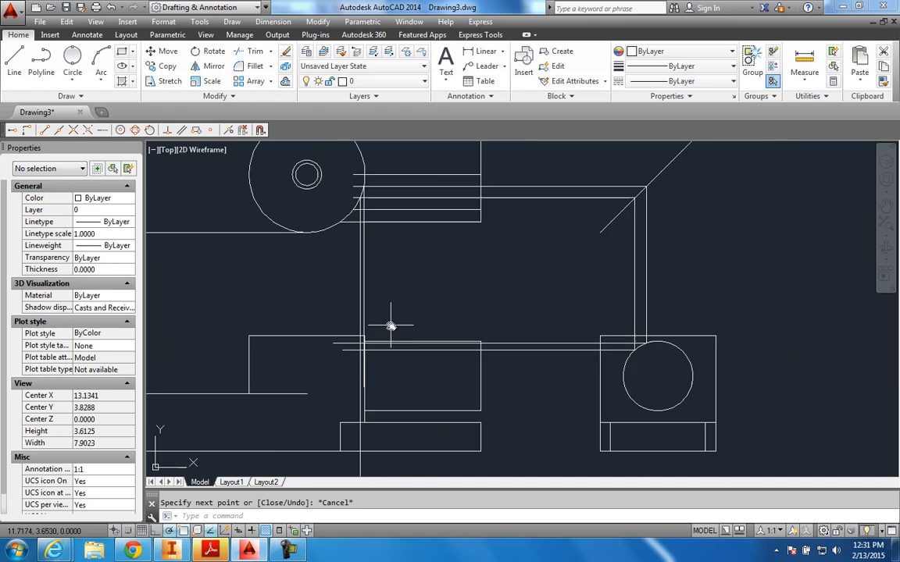
click(166, 23)
click(192, 221)
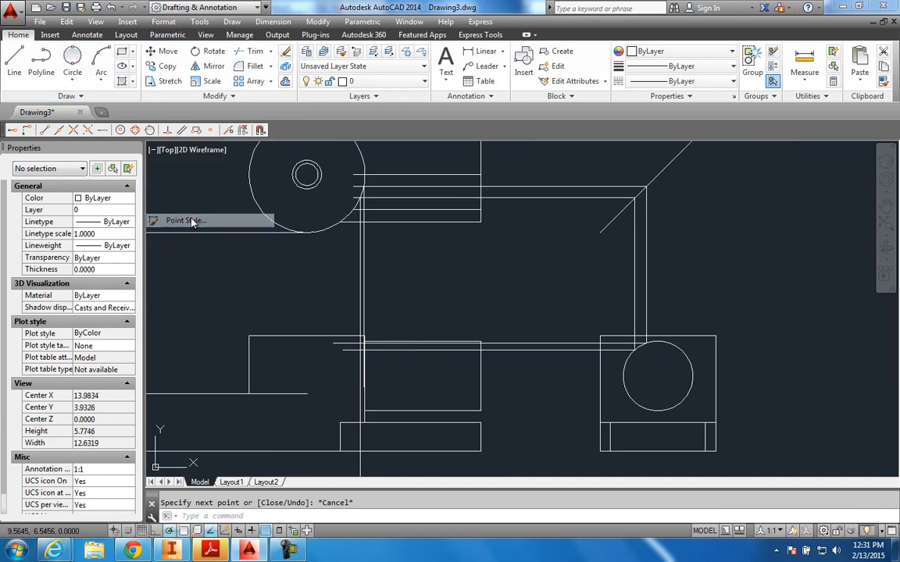
click(358, 193)
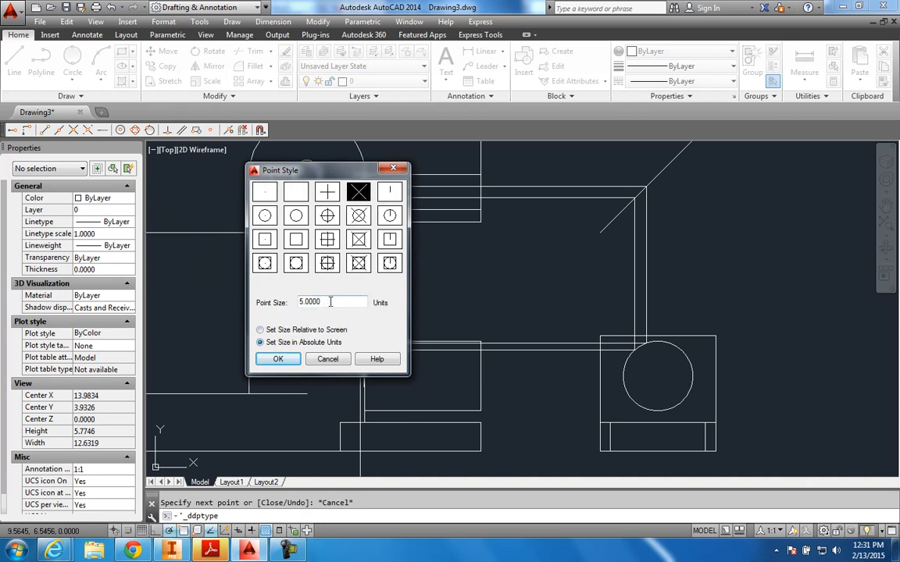
text(.125)
click(278, 360)
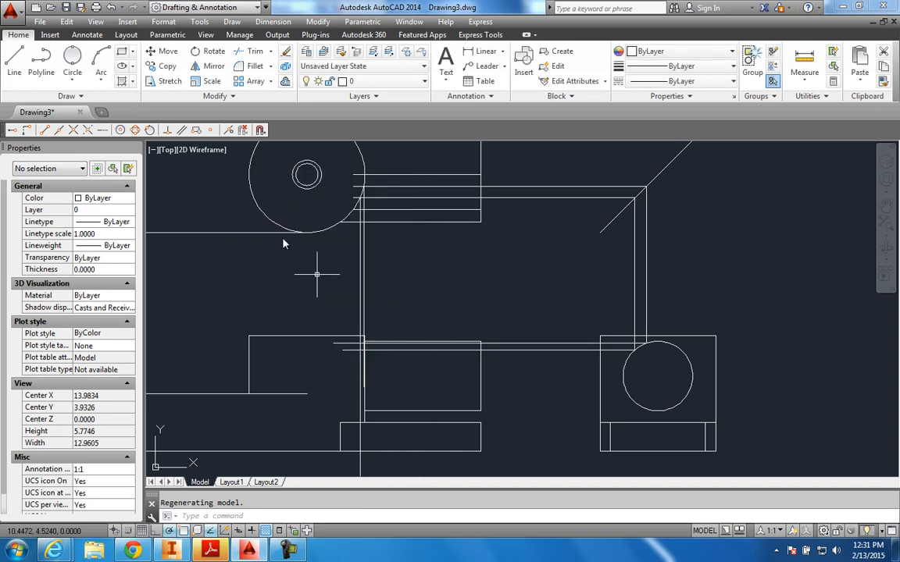
Place points in the front view where the first and second offset lines' vertical and horizontal projections cross.
click(69, 96)
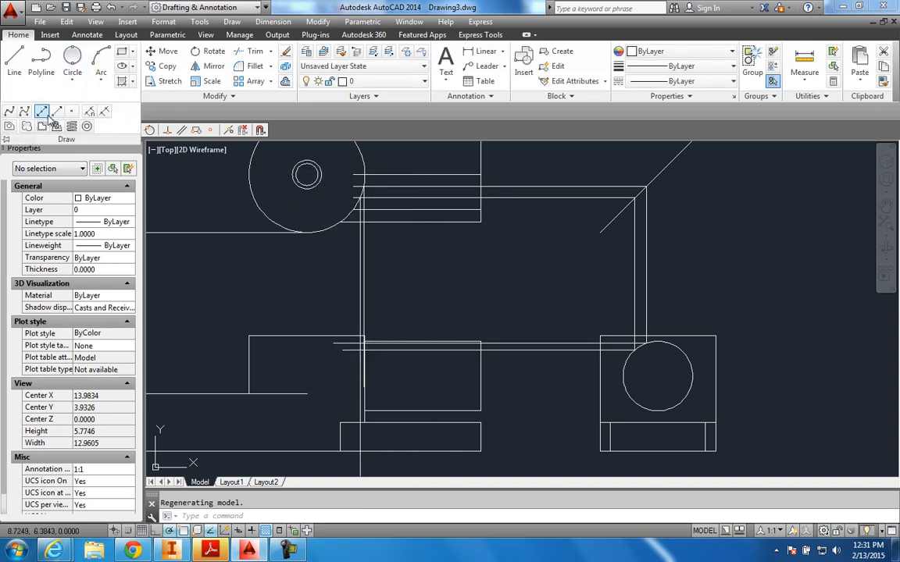
click(71, 113)
scroll(332, 359, up, 2)
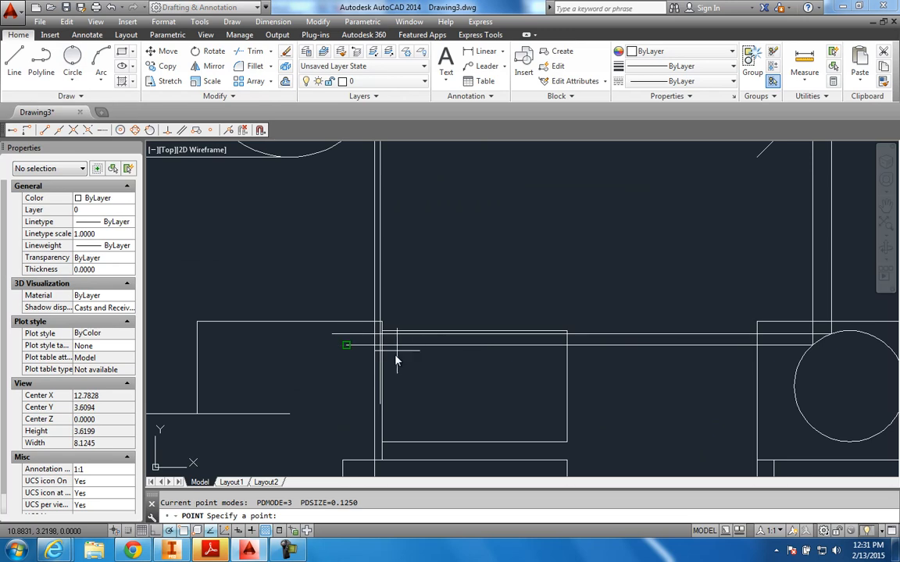
middle_drag(440, 367, 409, 329)
scroll(358, 237, down, 3)
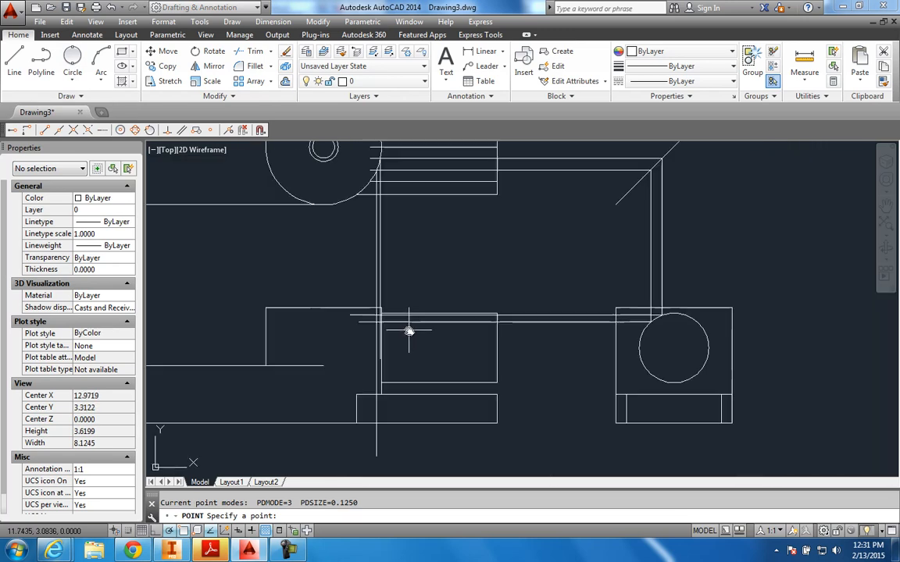
scroll(367, 164, up, 3)
middle_drag(384, 200, 373, 238)
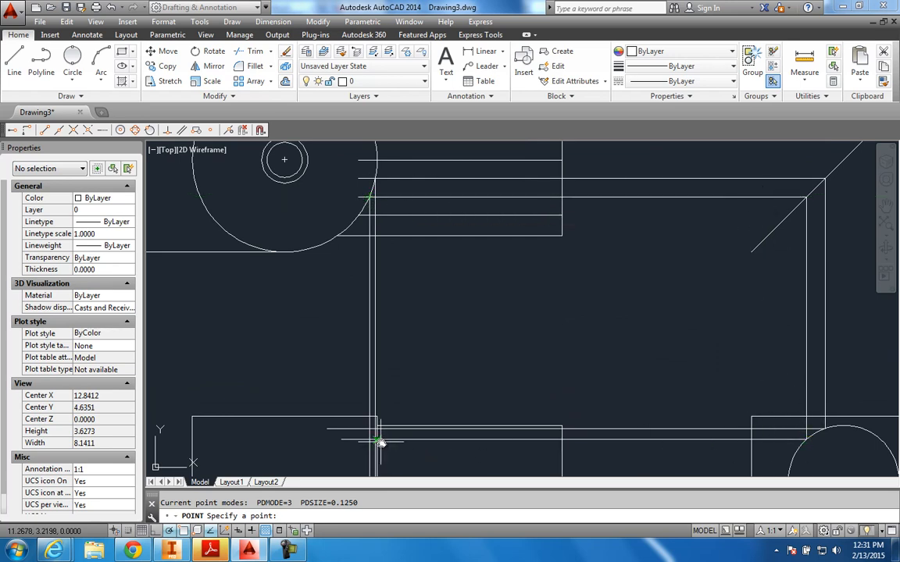
scroll(377, 444, up, 2)
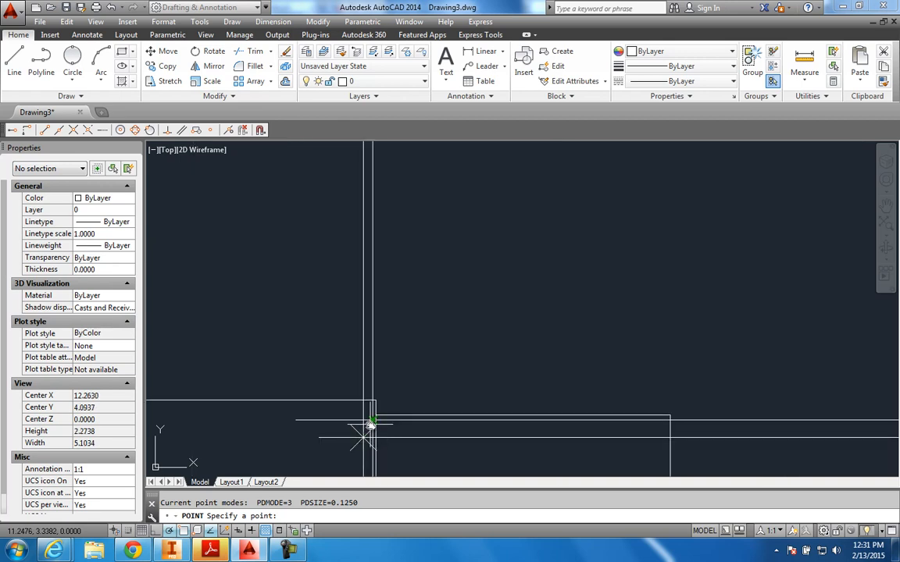
scroll(414, 382, down, 2)
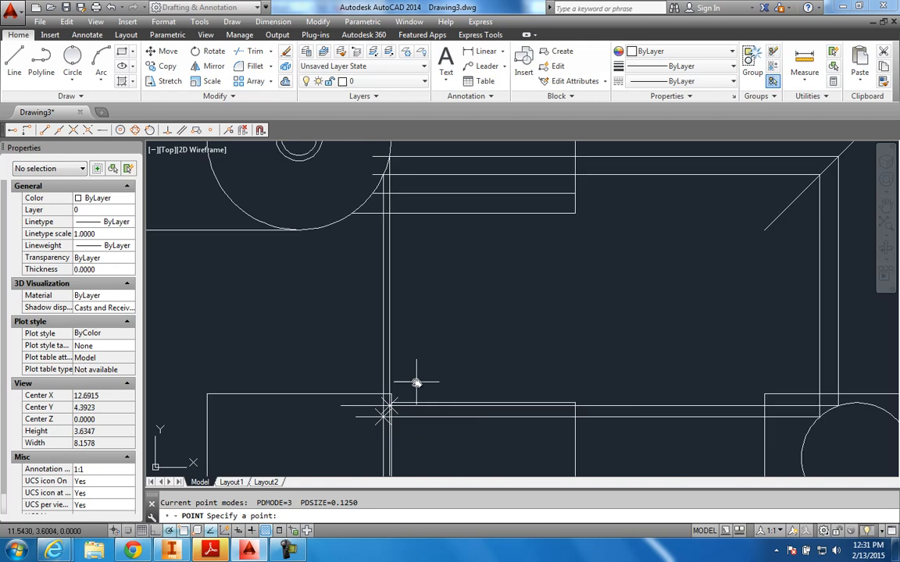
scroll(380, 368, down, 2)
key(Escape)
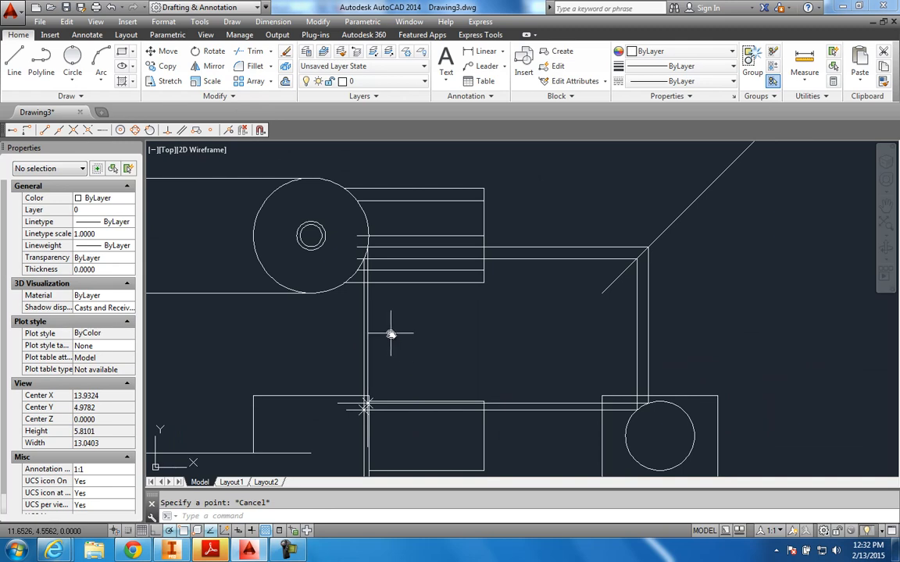
Draw a vertical line from the third offset line's intersection with the circle in the top view down into the front view.
scroll(391, 261, up, 2)
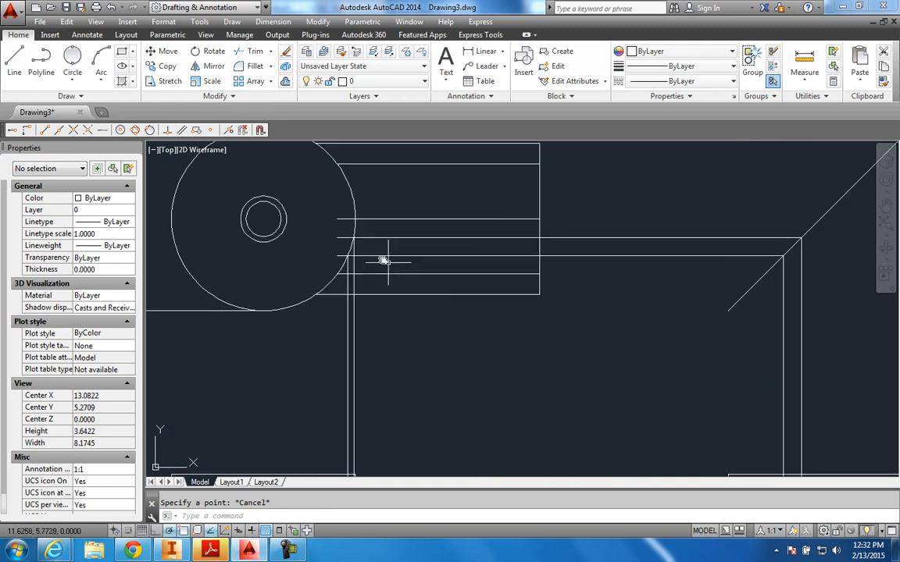
scroll(367, 239, up, 2)
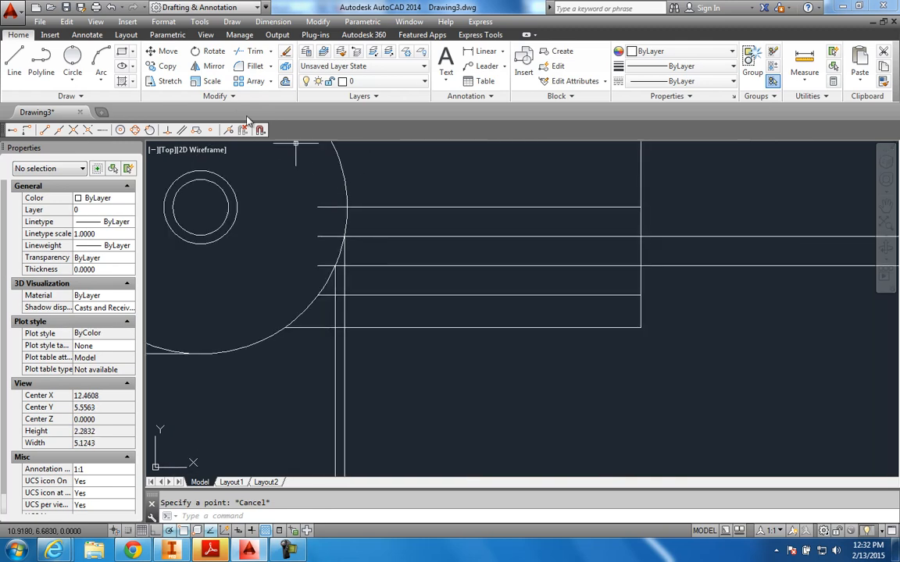
click(14, 62)
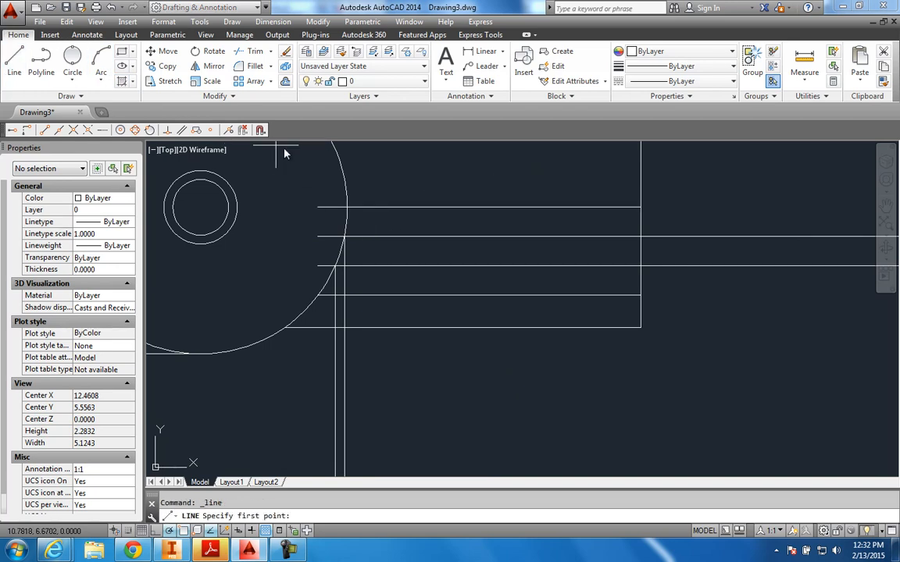
click(346, 211)
scroll(353, 289, down, 4)
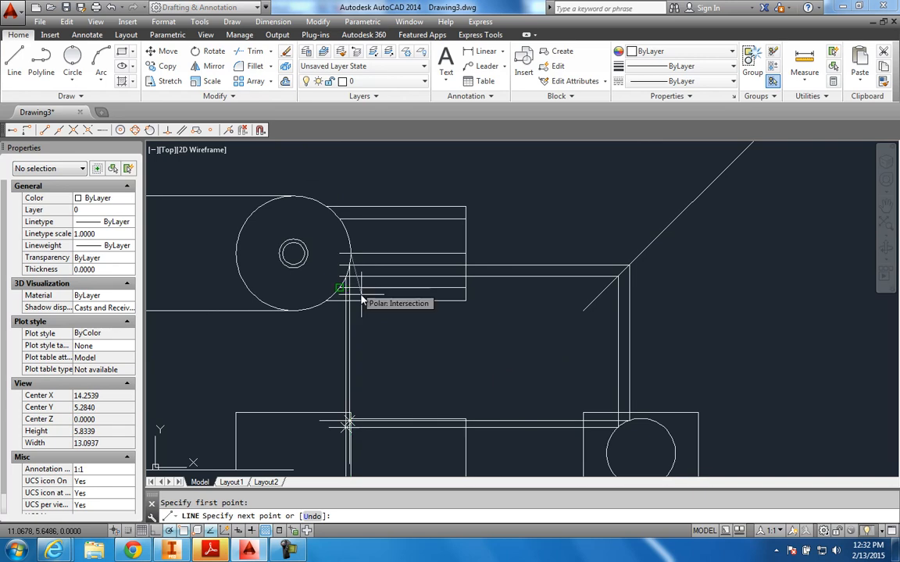
scroll(365, 308, down, 2)
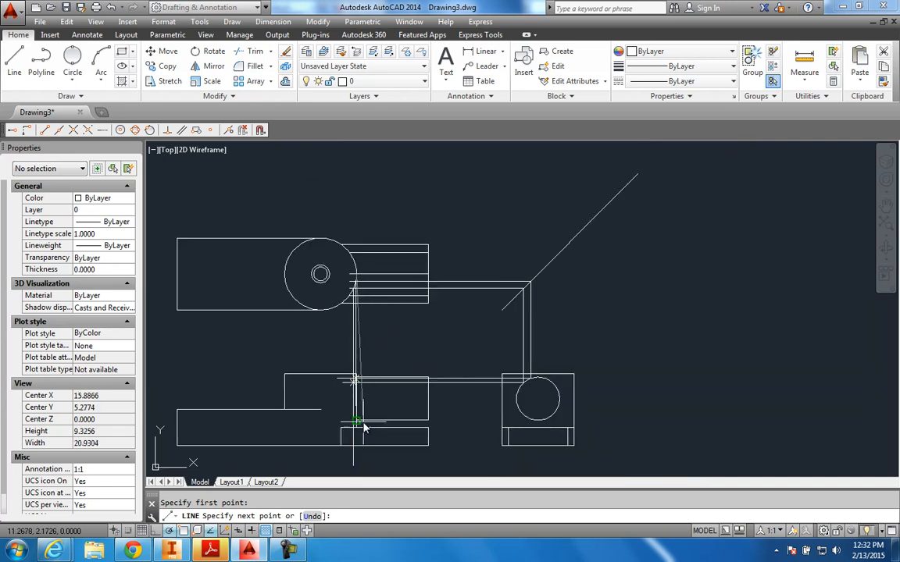
scroll(361, 424, up, 6)
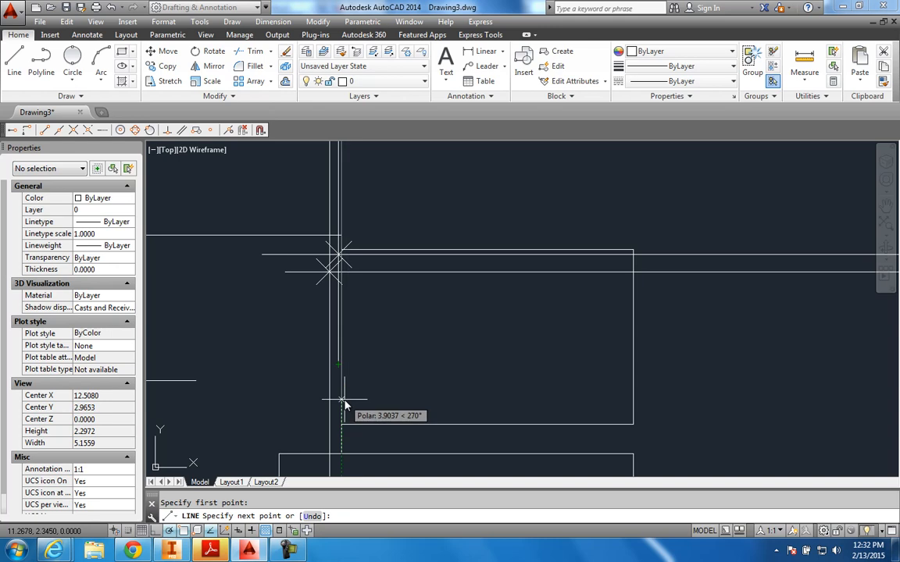
click(346, 404)
key(Return)
Extend the third offset line in the top view to the miter line.
scroll(375, 353, down, 4)
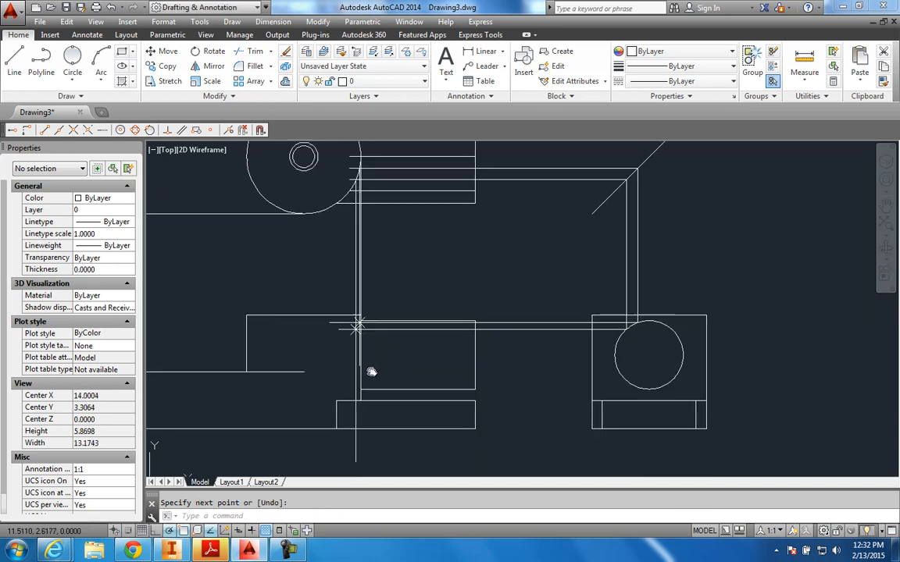
scroll(373, 226, up, 4)
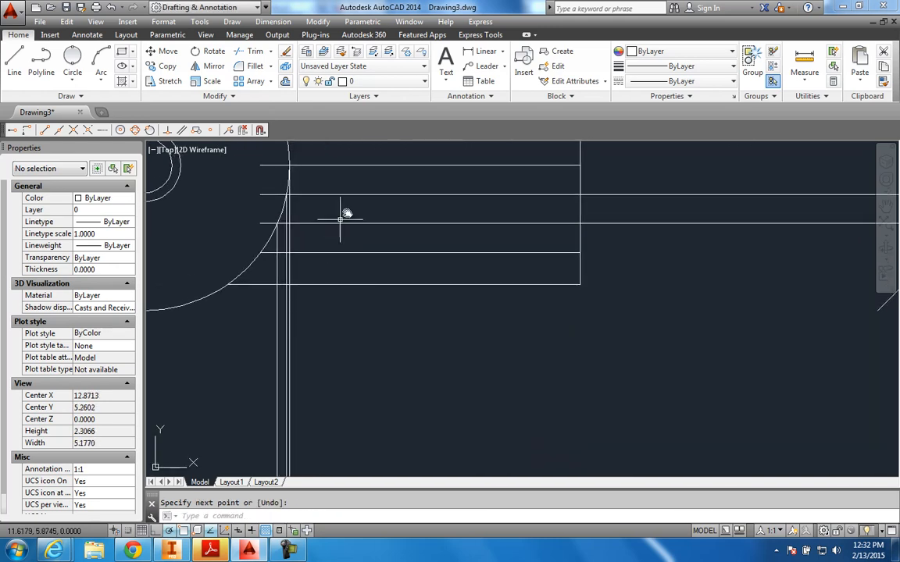
click(485, 164)
scroll(479, 210, down, 2)
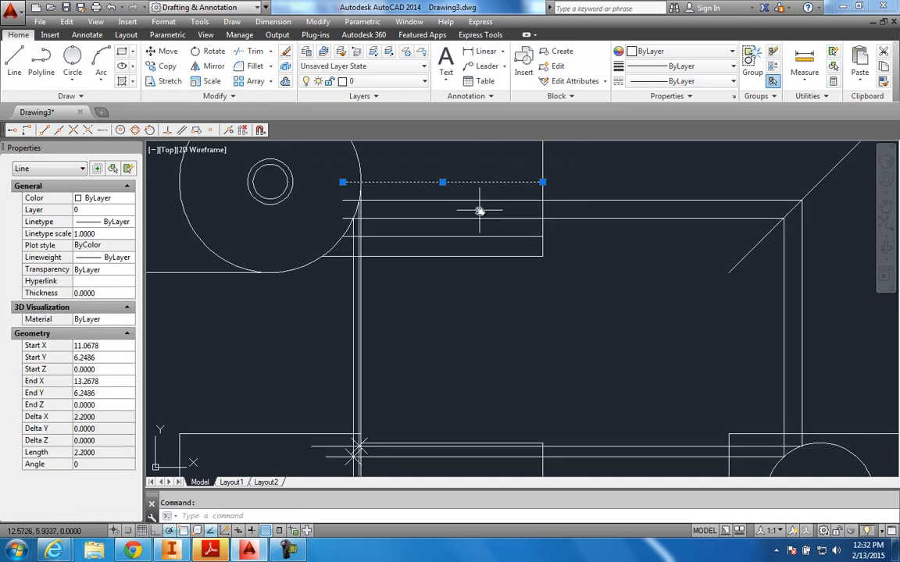
click(543, 182)
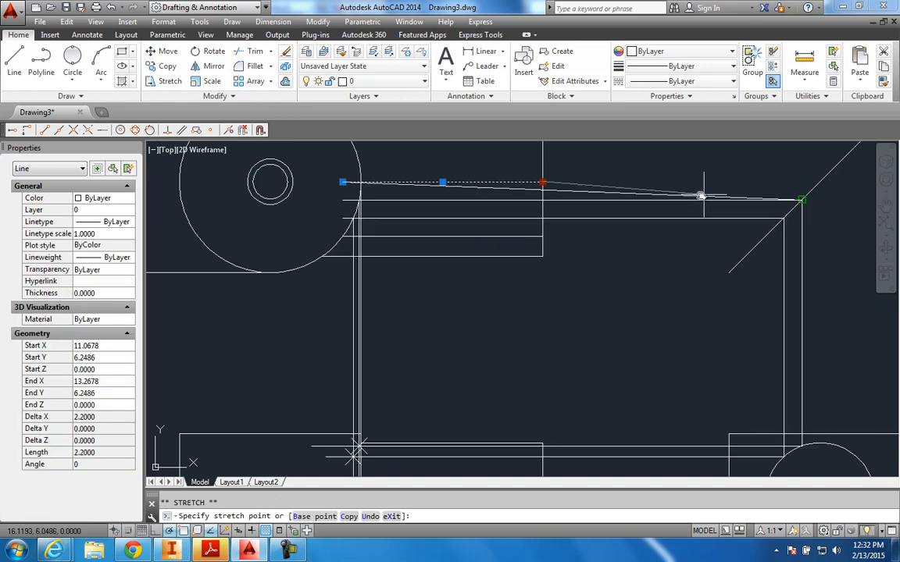
click(820, 182)
scroll(745, 268, down, 4)
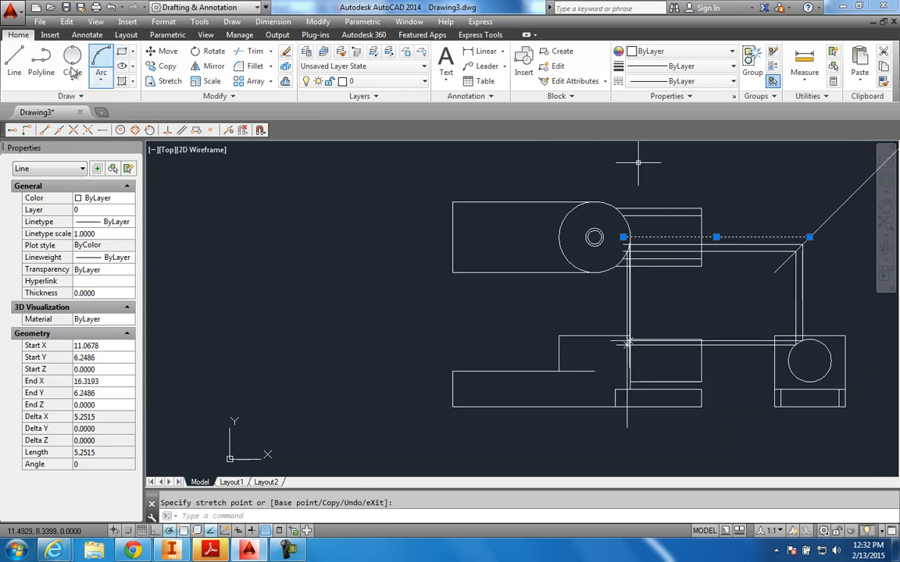
Project the third offset line from the miter line down to the side view's circle and horizontally across to the front view's upright cylinder.
click(22, 67)
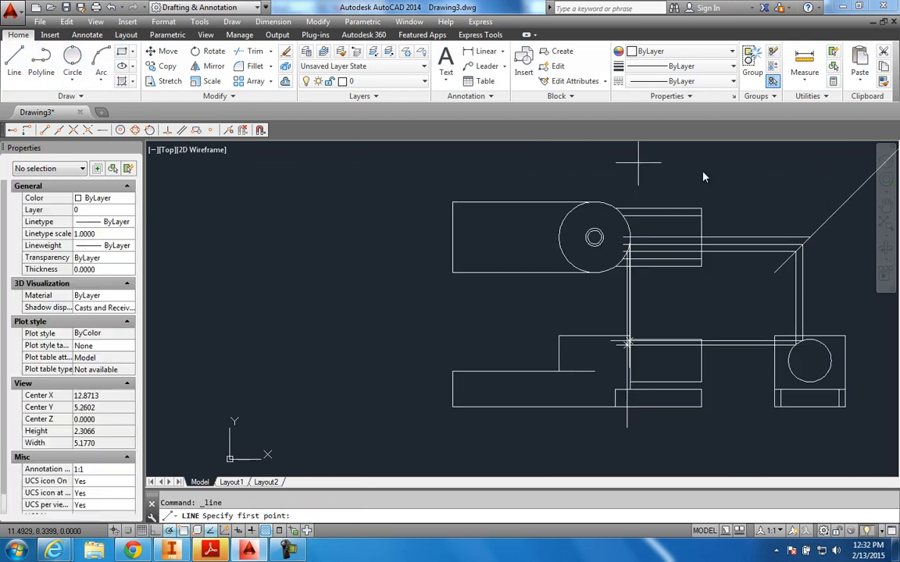
click(813, 242)
scroll(812, 352, up, 2)
click(813, 356)
scroll(805, 350, down, 3)
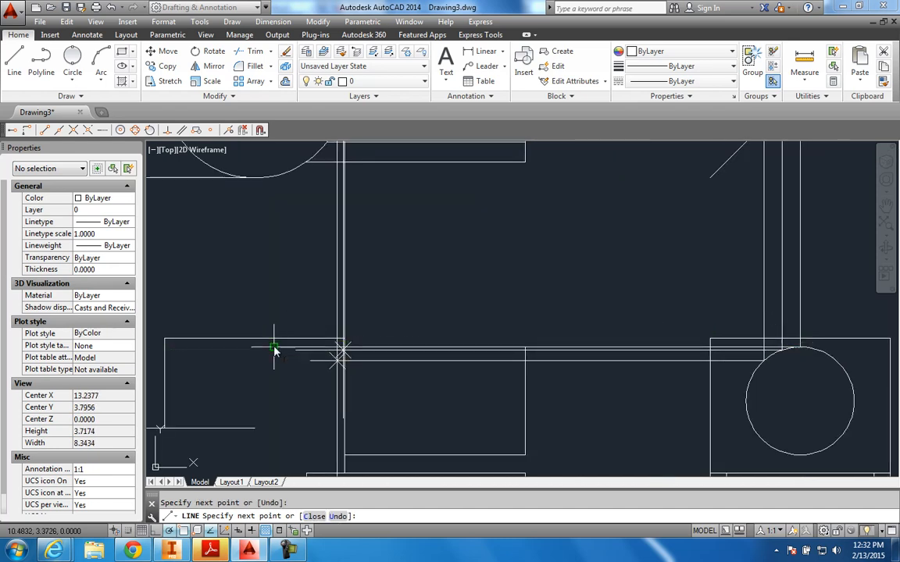
click(341, 349)
key(Escape)
Place a point in the front view where the third offset line's projections cross on the upright cylinder's edge.
scroll(368, 336, up, 3)
middle_drag(340, 314, 392, 312)
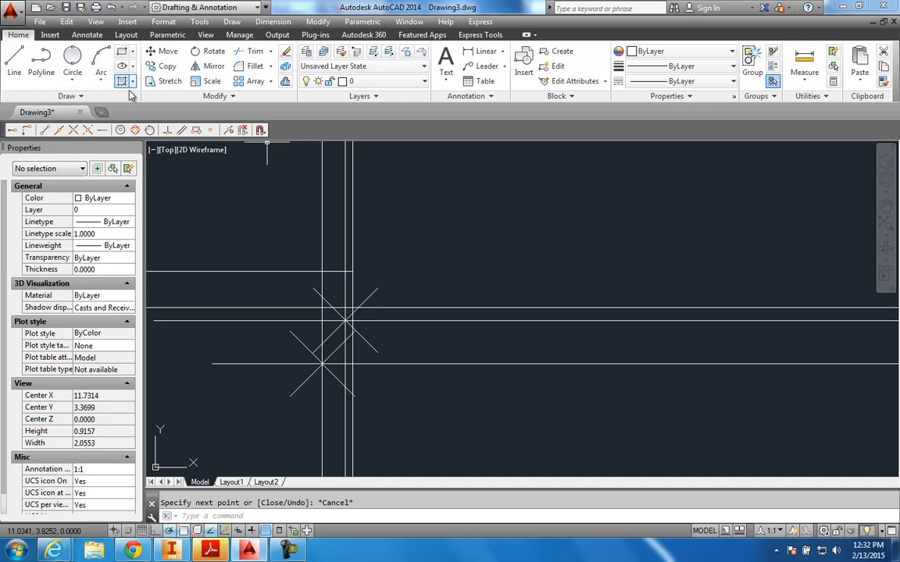
click(68, 96)
click(72, 112)
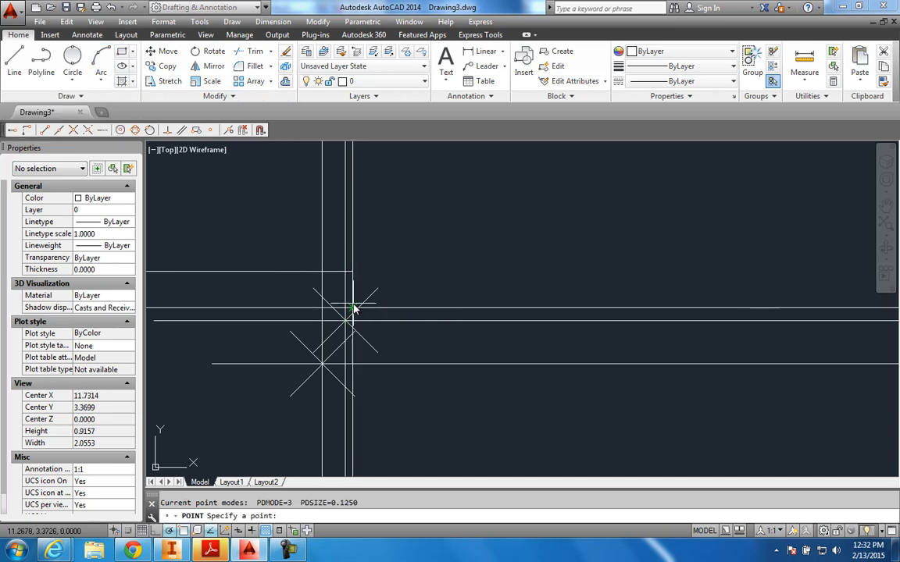
scroll(400, 288, down, 3)
scroll(401, 296, up, 3)
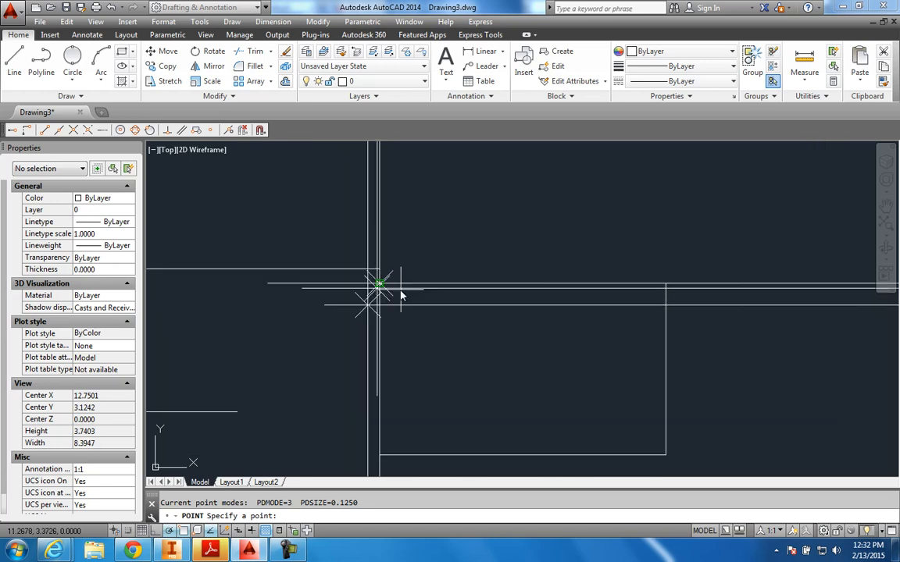
key(Escape)
scroll(391, 282, down, 5)
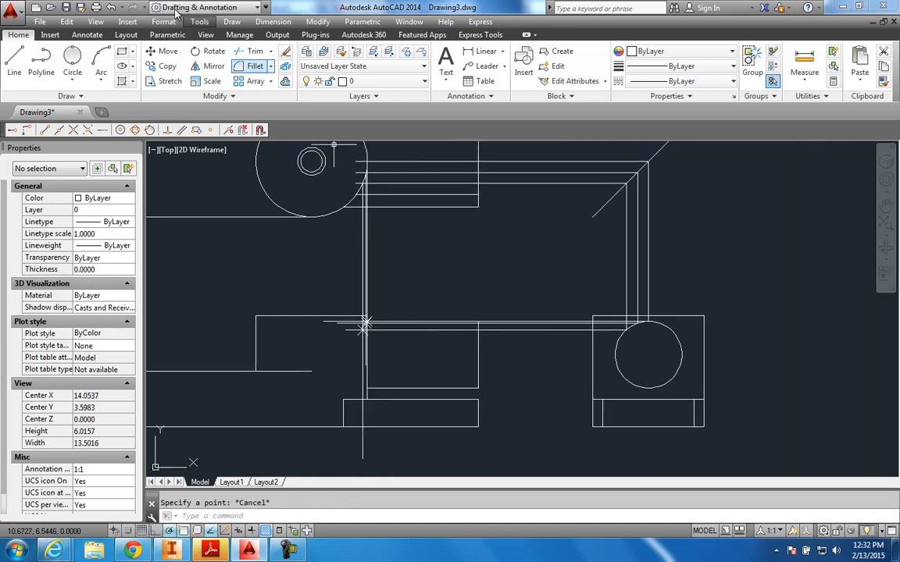
Draw a vertical line from the lowest offset line's intersection with the circle in the top view down into the front view.
click(16, 62)
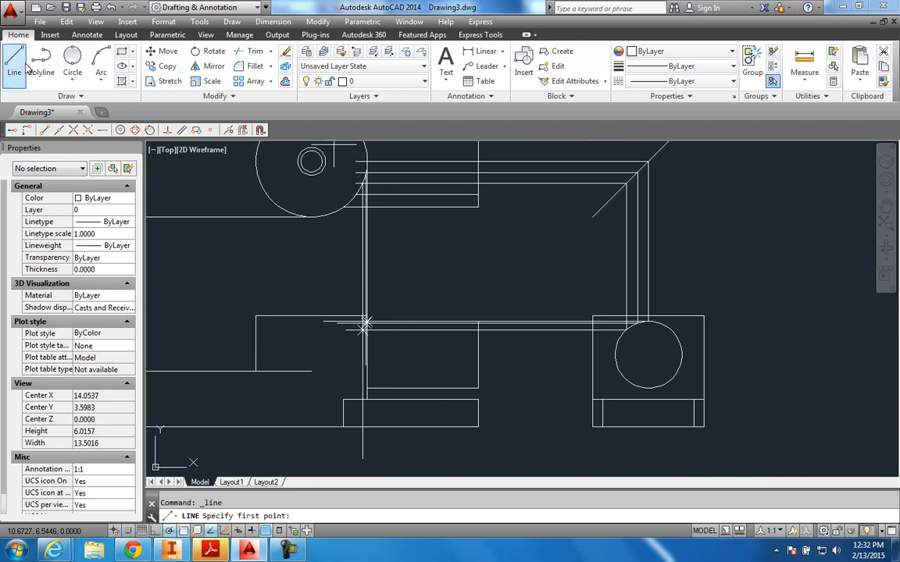
click(356, 195)
click(356, 364)
key(Return)
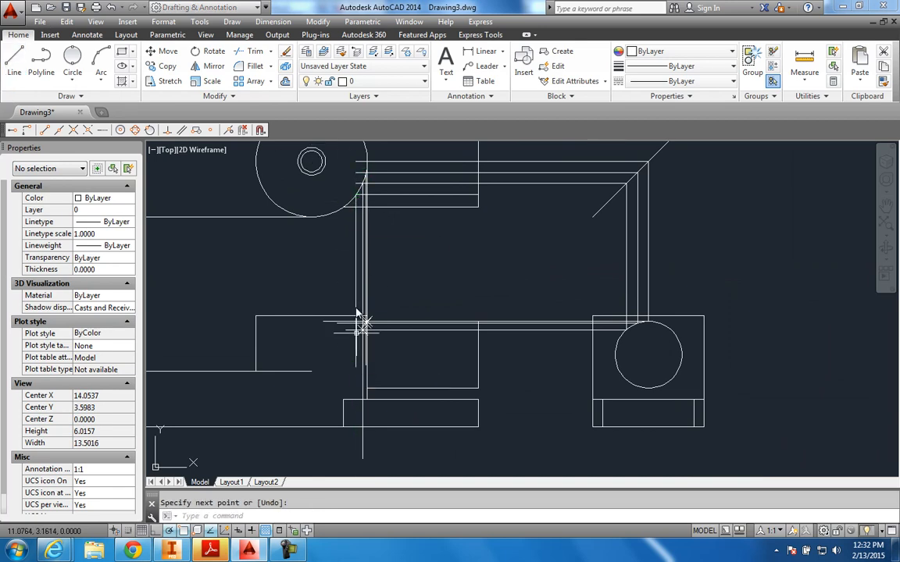
Extend the lowest offset line in the top view to the miter line.
click(475, 195)
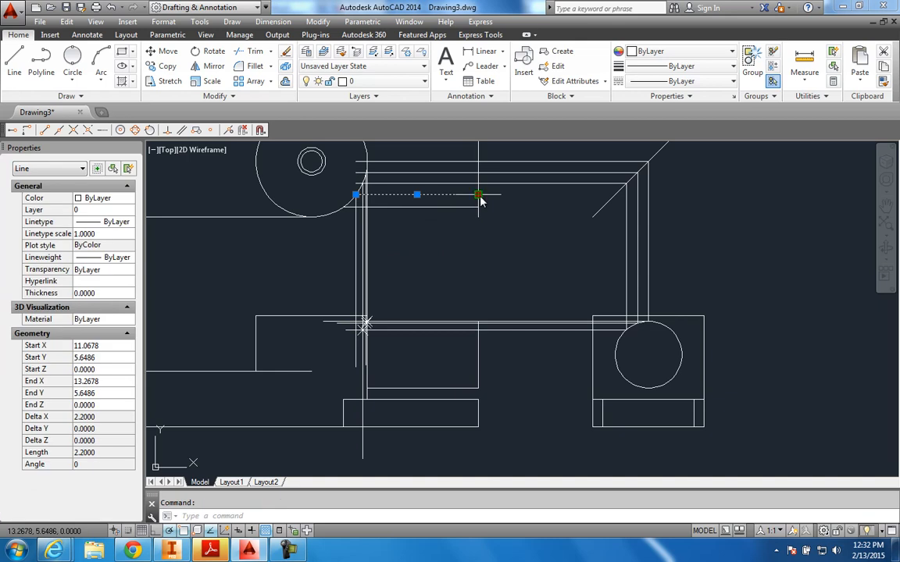
click(478, 195)
click(616, 195)
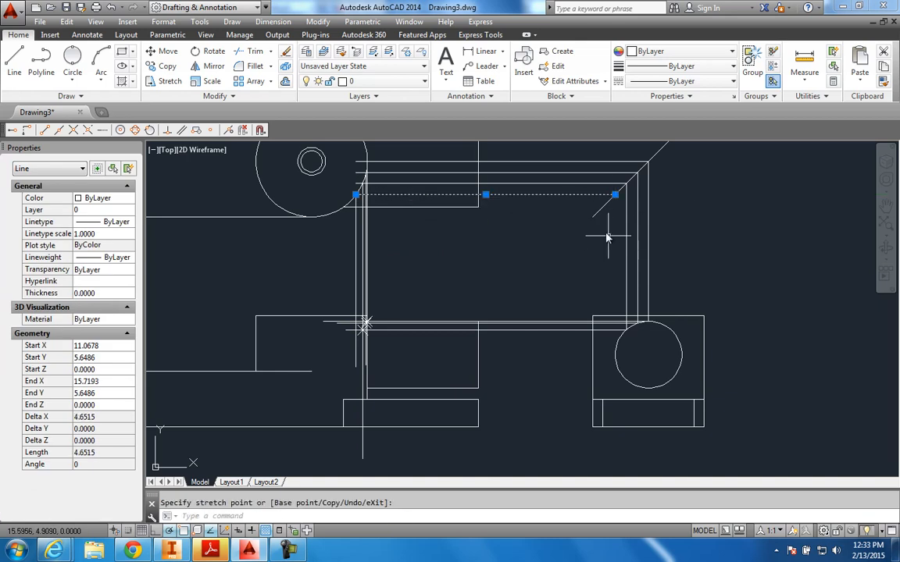
Project the lowest offset line from the miter line down to the side view's circle and horizontally across the front view.
click(14, 61)
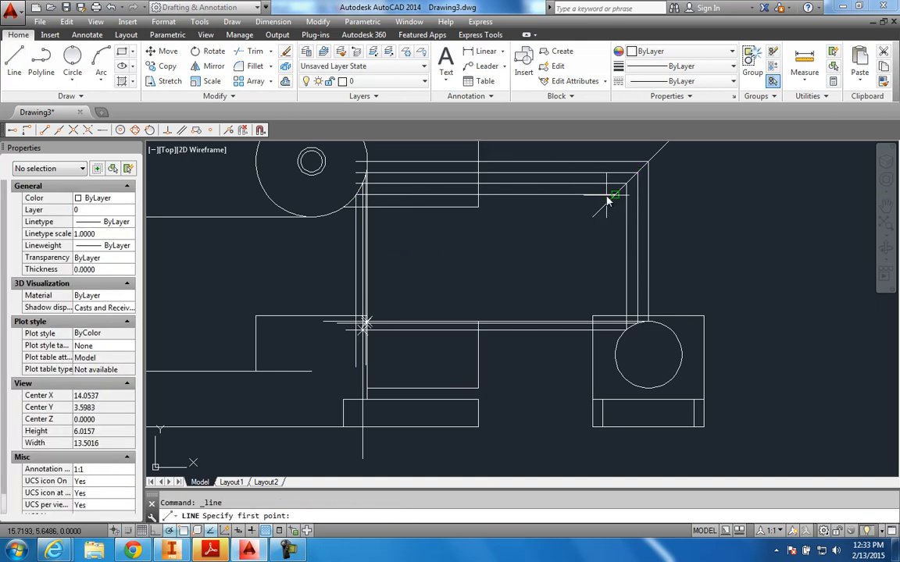
click(616, 194)
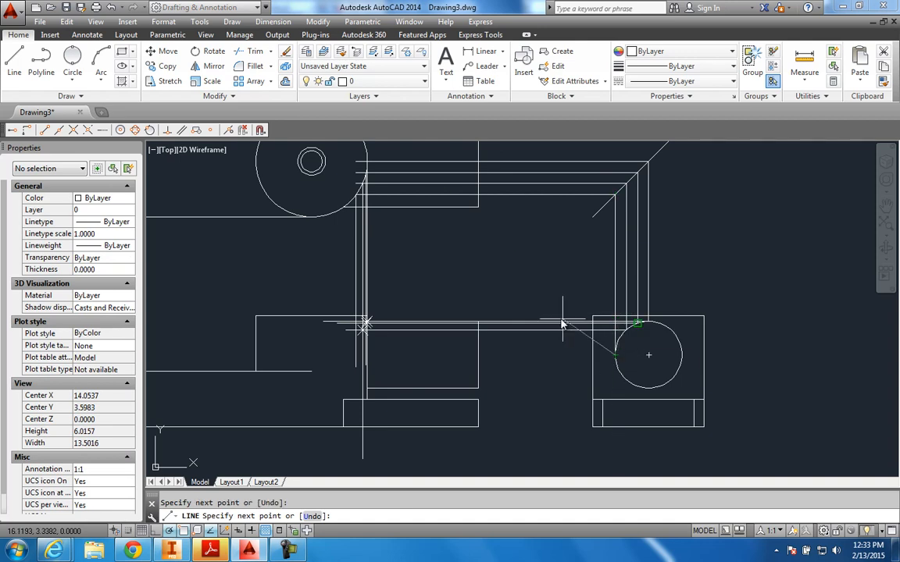
click(203, 356)
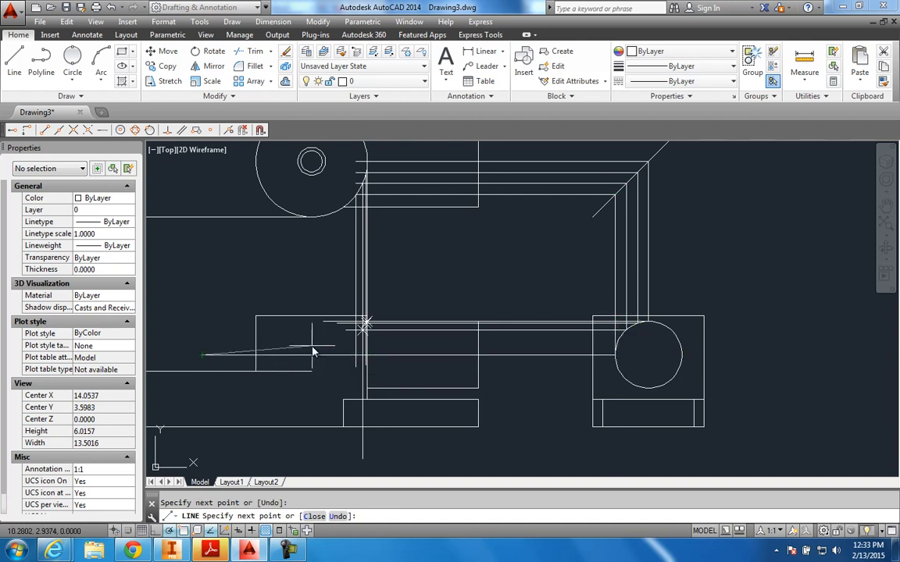
key(Escape)
Place a point in the front view where the lowest offset line's vertical and horizontal projections cross.
scroll(408, 358, up, 2)
middle_drag(381, 372, 396, 373)
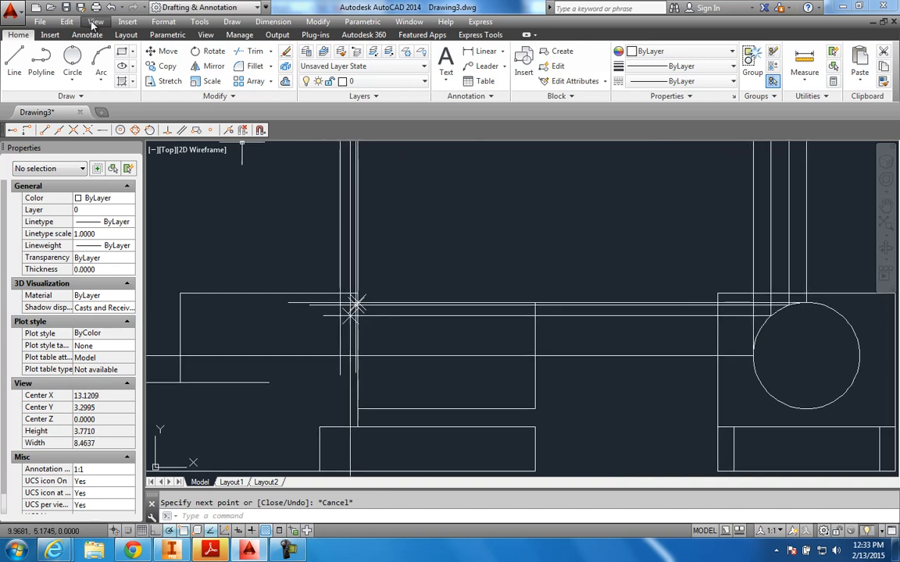
click(70, 96)
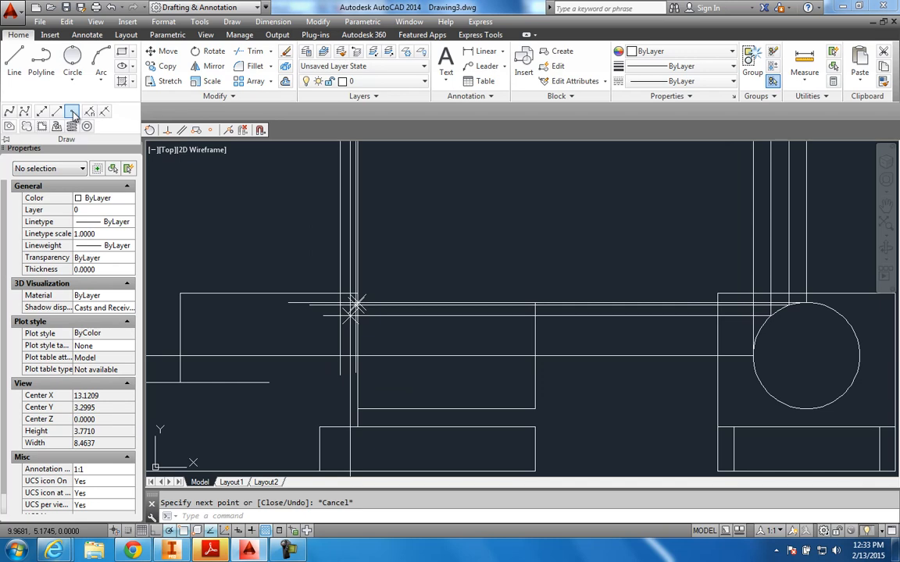
click(72, 112)
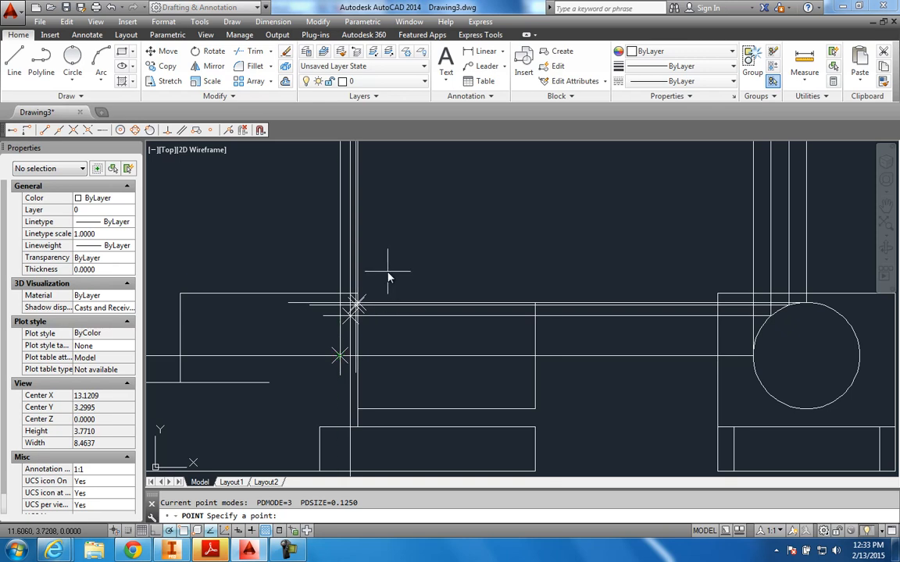
key(Escape)
scroll(401, 281, down, 2)
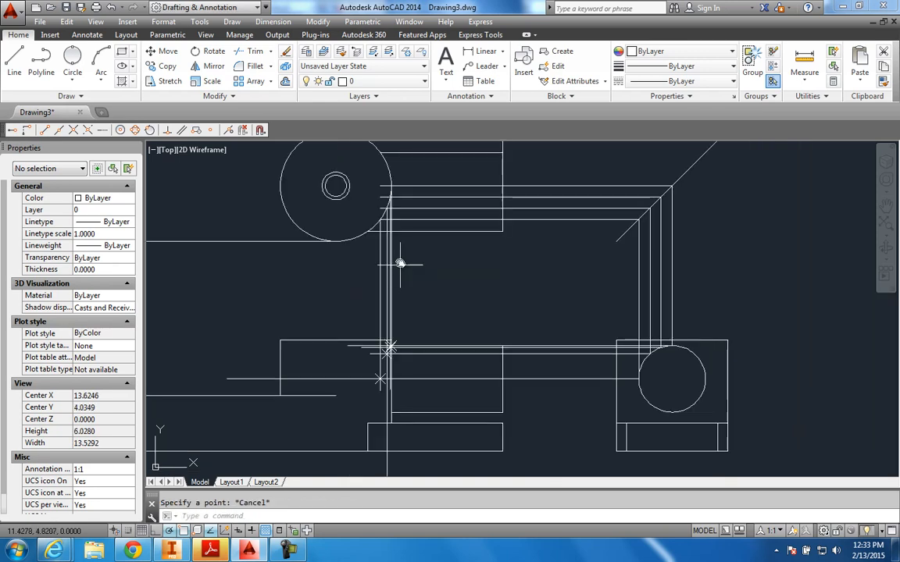
Draw a horizontal line from a Nearest-snapped point on the top view's circle, below the lowest offset line, to the miter line.
scroll(399, 257, up, 2)
scroll(398, 256, down, 2)
scroll(395, 383, up, 2)
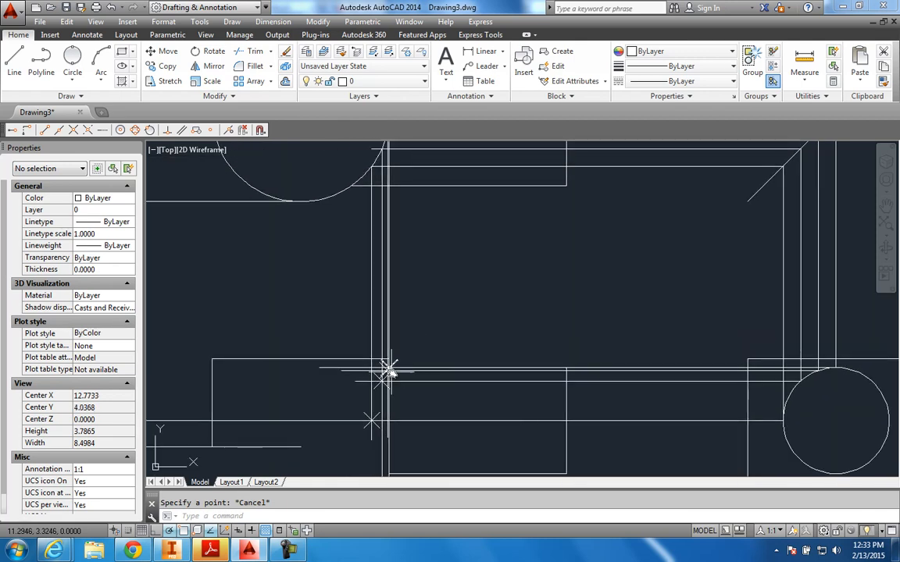
scroll(389, 370, up, 2)
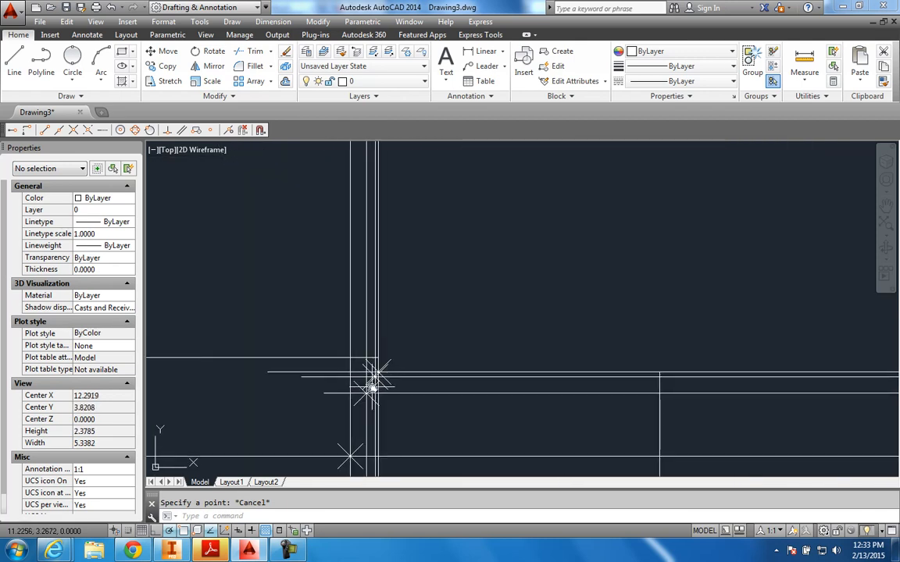
scroll(373, 384, down, 2)
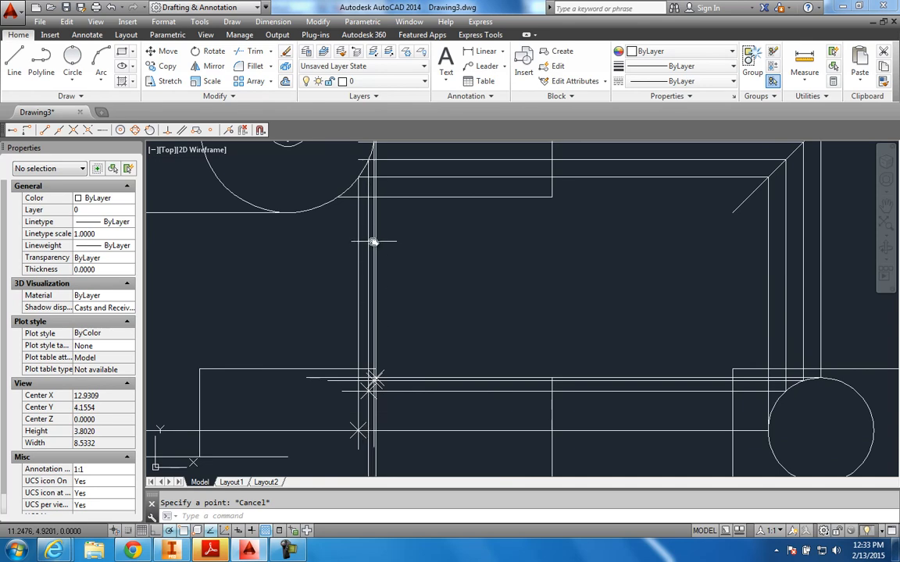
middle_drag(375, 237, 376, 279)
click(16, 62)
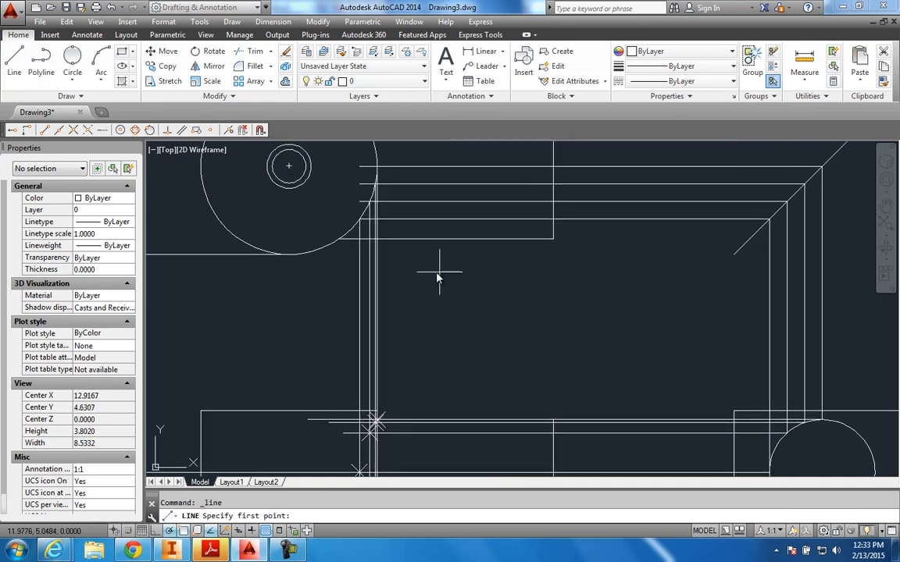
shift+right_click(345, 236)
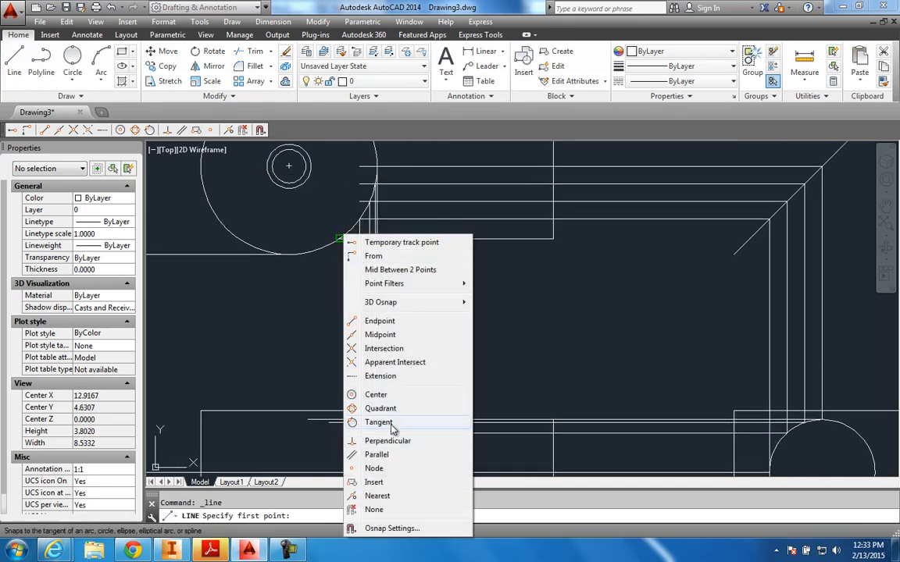
click(378, 497)
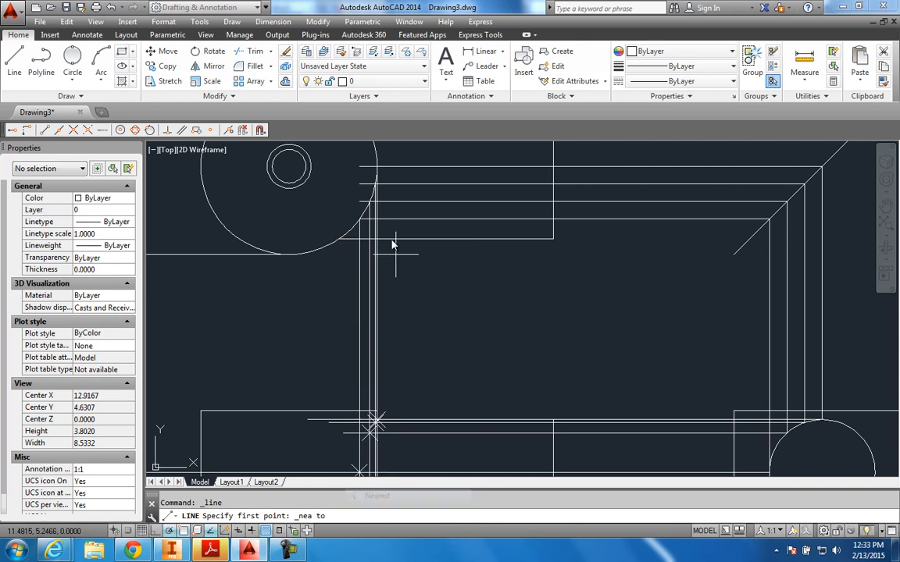
click(350, 232)
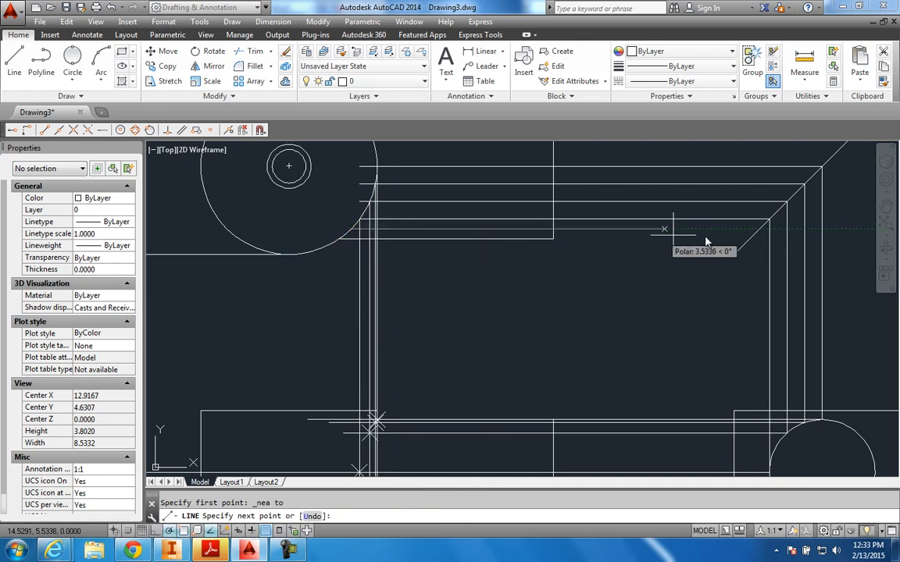
scroll(737, 394, down, 2)
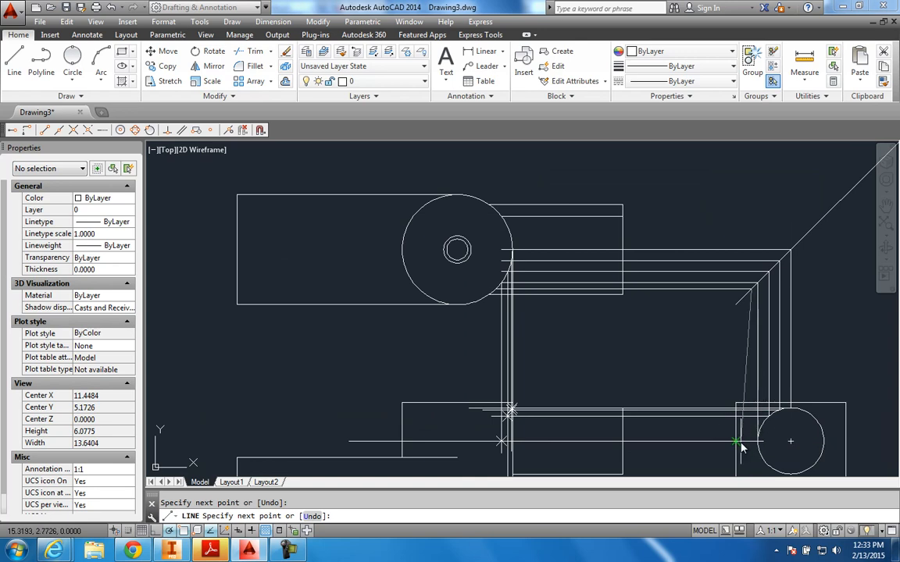
scroll(752, 418, up, 2)
scroll(754, 429, down, 2)
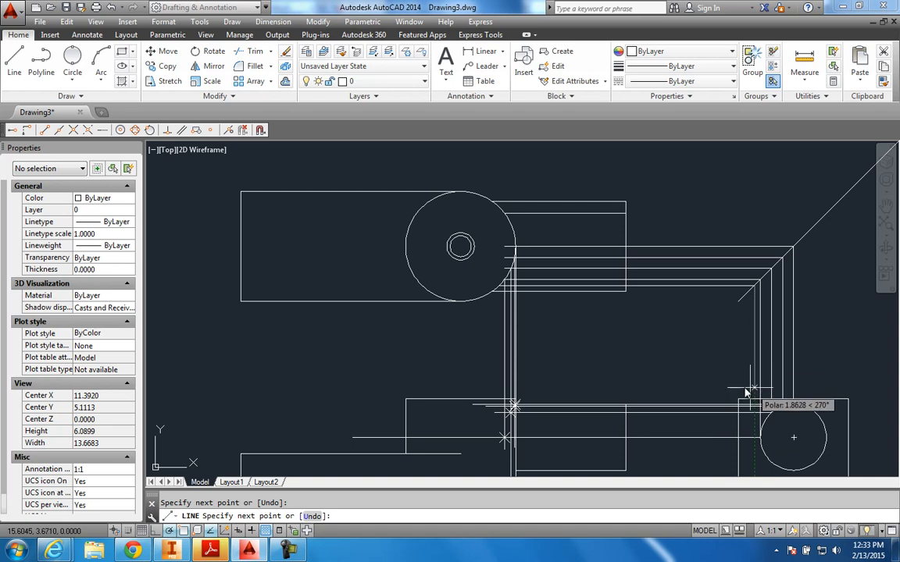
key(Escape)
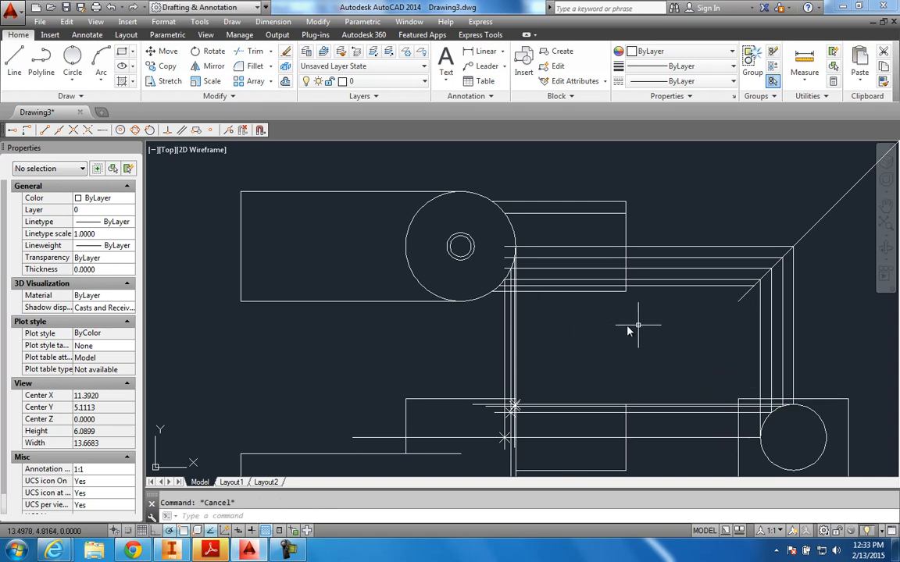
Erase the extra horizontal line below the lowest offset line in the top view.
scroll(548, 331, up, 2)
scroll(495, 289, up, 1)
scroll(500, 285, down, 3)
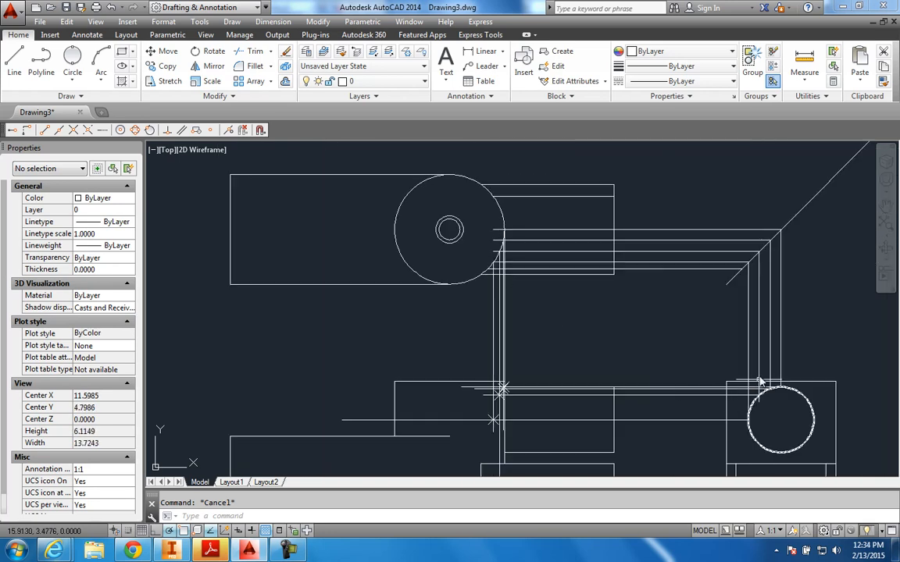
click(565, 271)
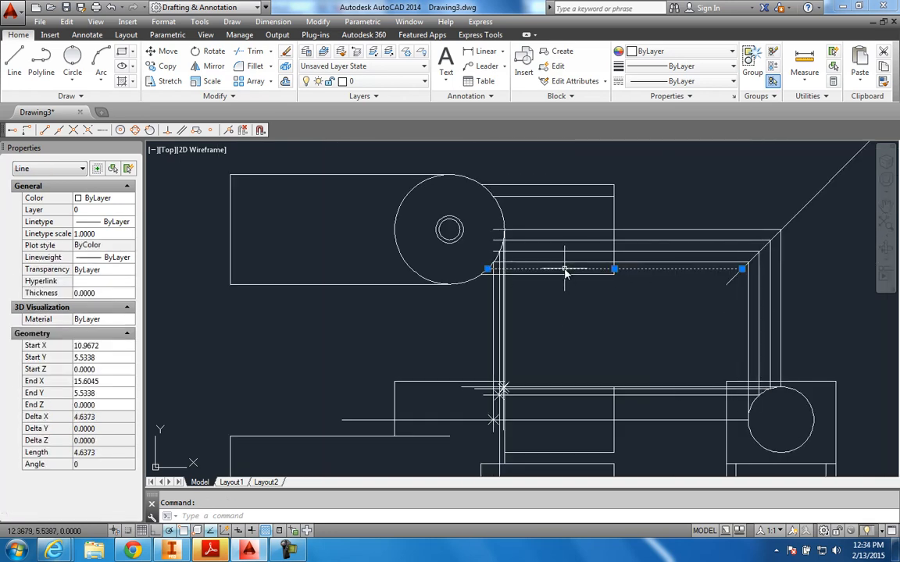
key(Delete)
Draw a horizontal line from a Nearest-snapped point on the top view's circle, between the two lowest offset lines, to the miter line.
scroll(516, 279, up, 2)
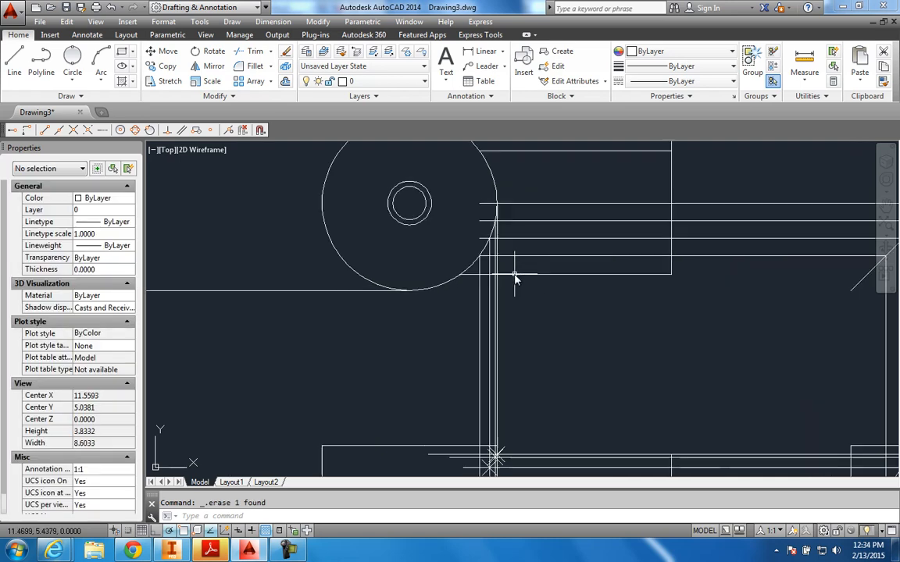
scroll(492, 281, down, 2)
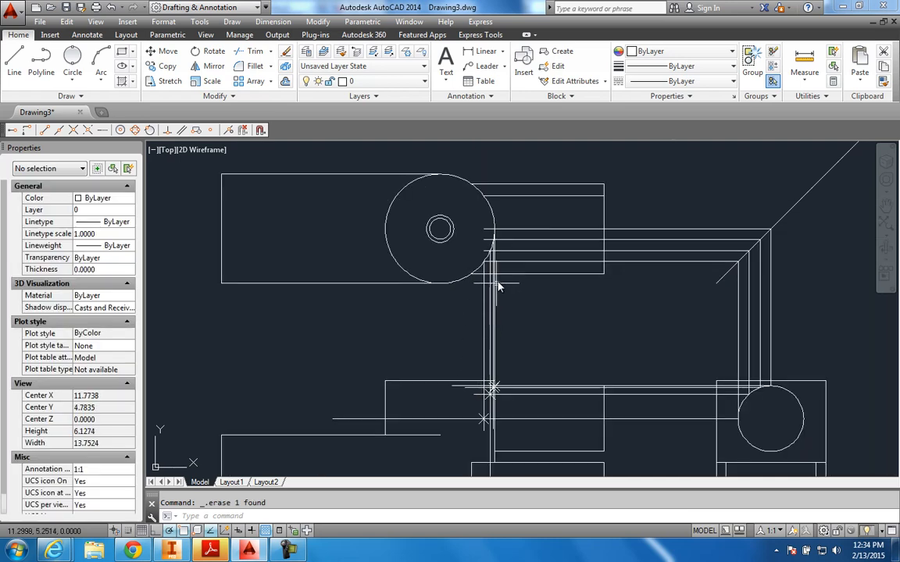
scroll(499, 284, up, 4)
mouse_move(525, 306)
middle_down()
mouse_move(522, 349)
mouse_move(493, 365)
middle_up()
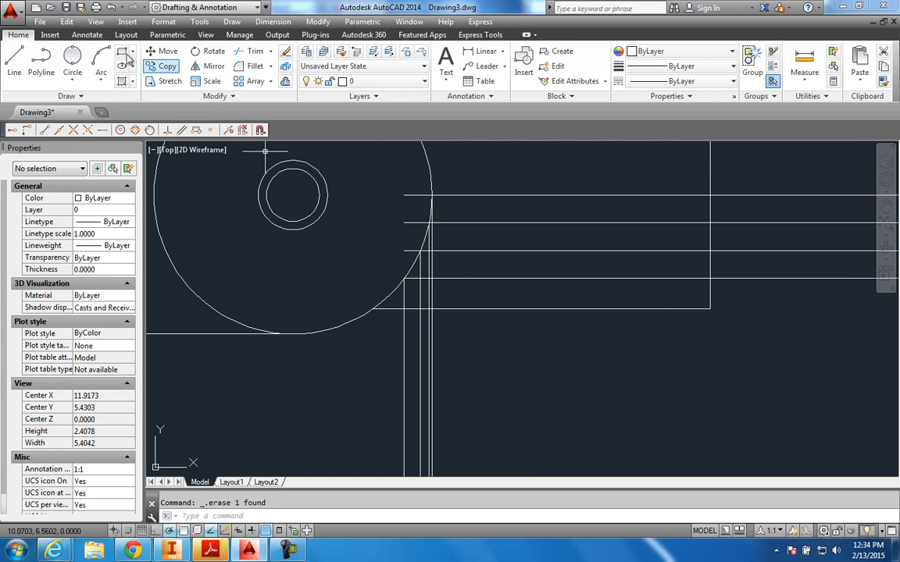
click(14, 63)
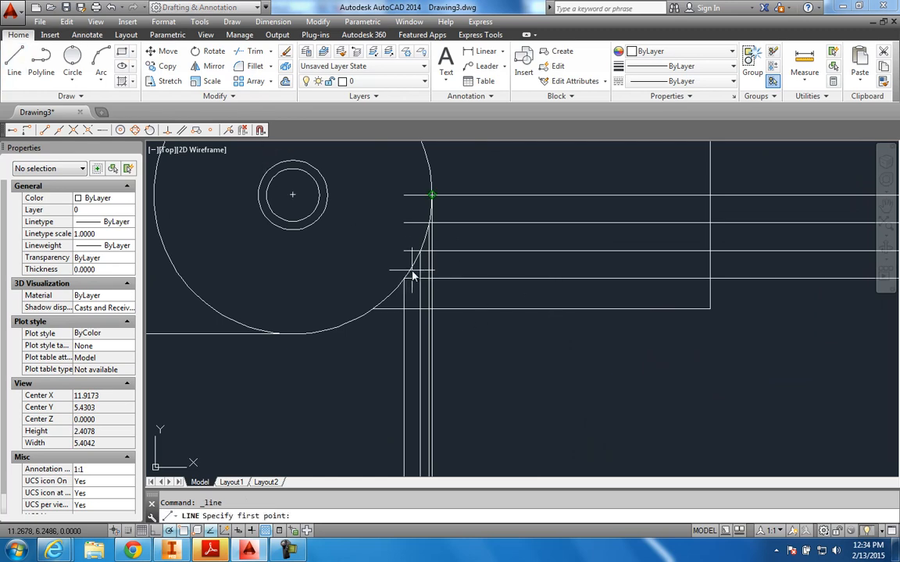
shift+right_click(347, 233)
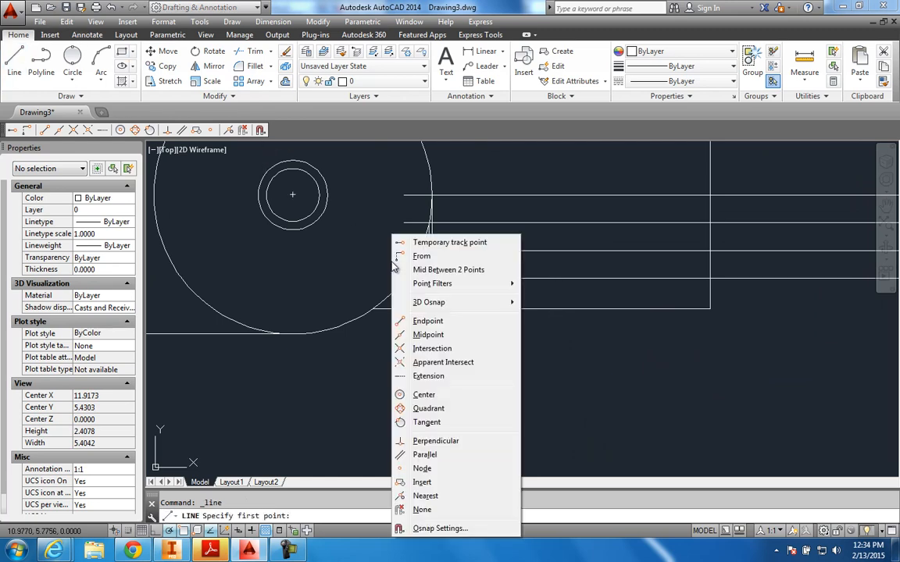
click(422, 496)
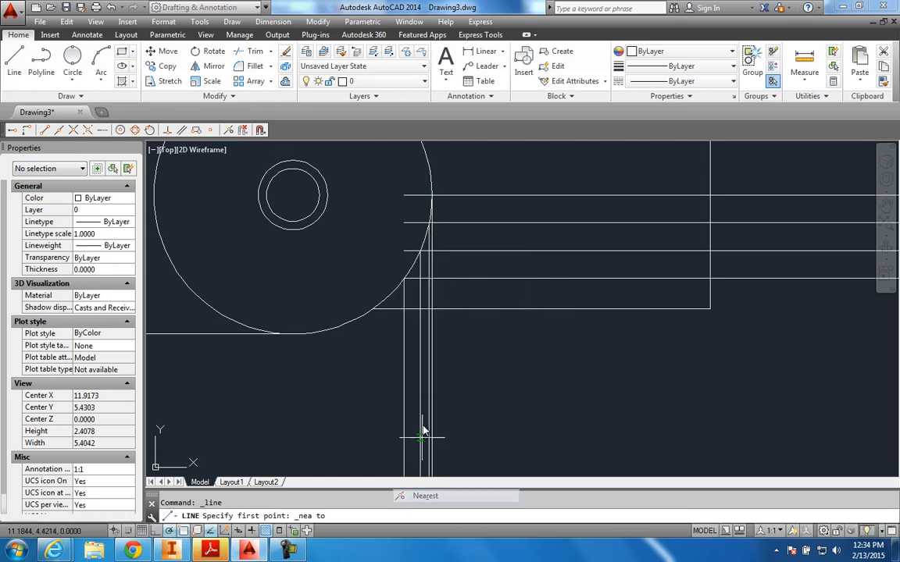
click(414, 268)
scroll(679, 283, down, 3)
middle_drag(671, 324, 589, 327)
scroll(699, 278, up, 2)
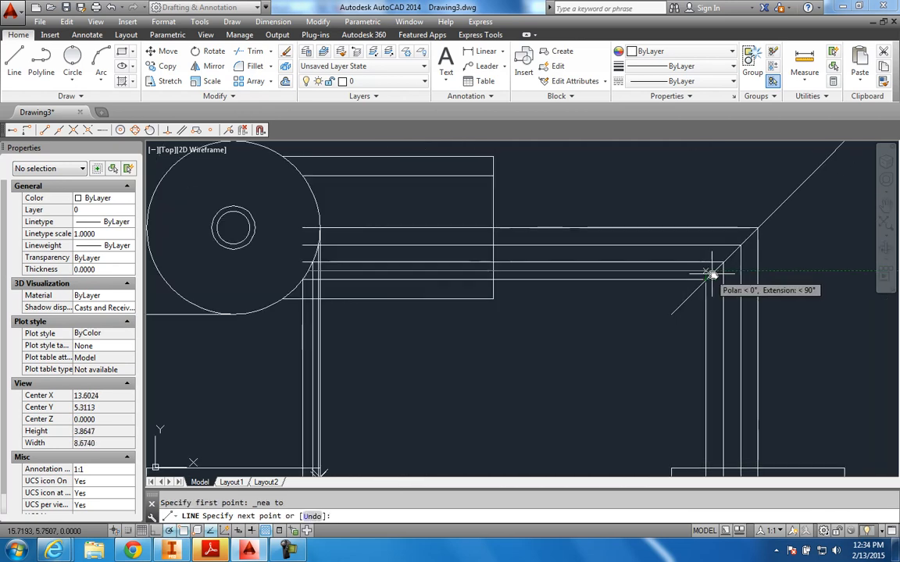
click(715, 275)
Continue the projection from the miter line down to the side view's circle and horizontally across the front view.
scroll(711, 336, down, 3)
scroll(711, 379, up, 5)
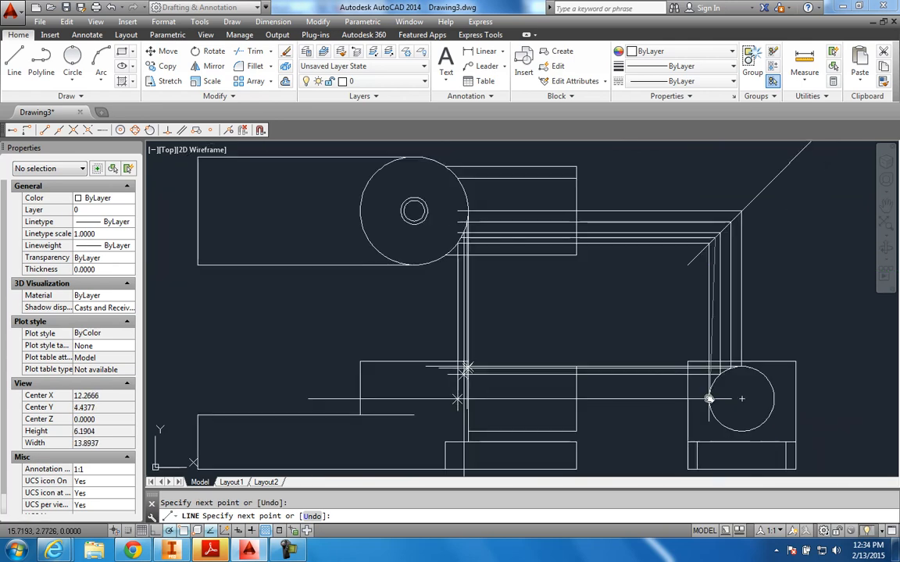
click(722, 356)
scroll(720, 355, down, 4)
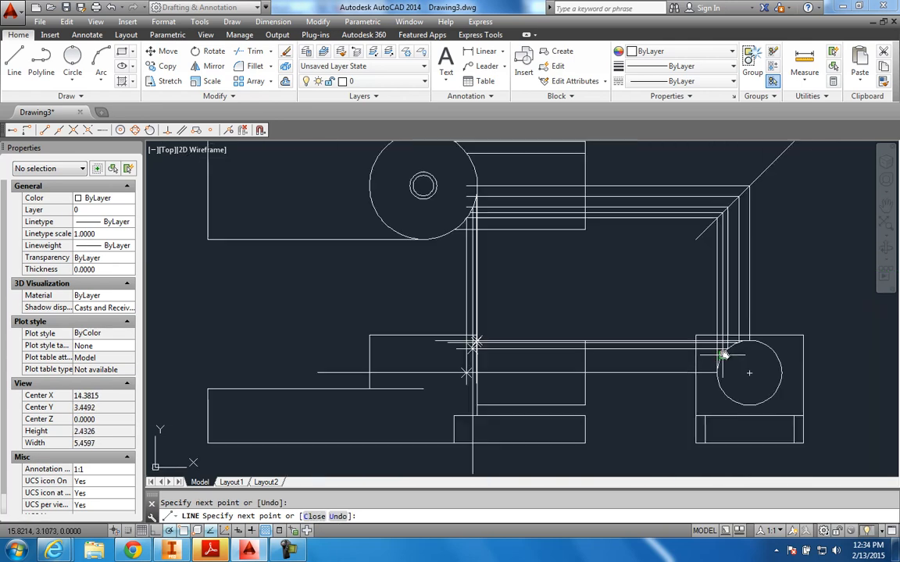
click(422, 359)
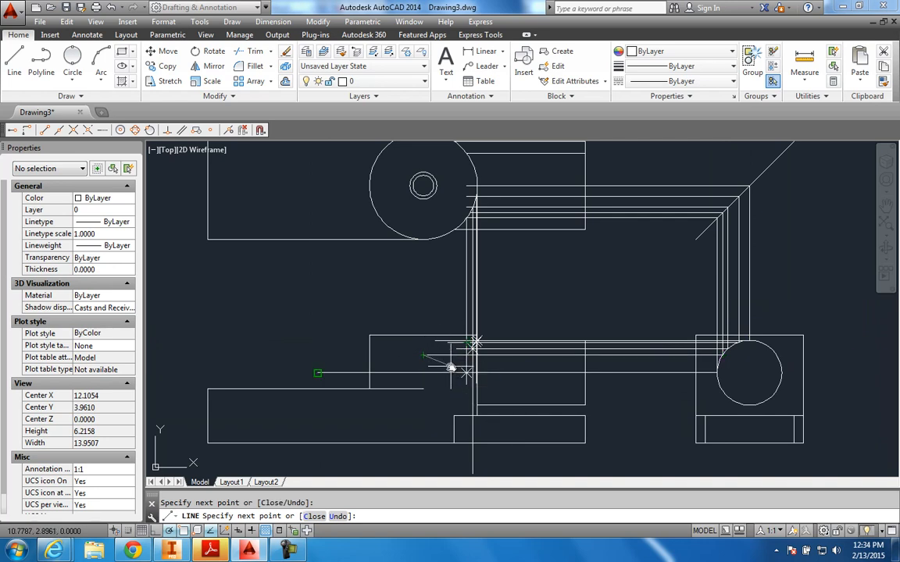
key(Escape)
Draw a vertical line from the new line's start on the top view's circle down through its horizontal projection in the front view.
scroll(475, 234, up, 4)
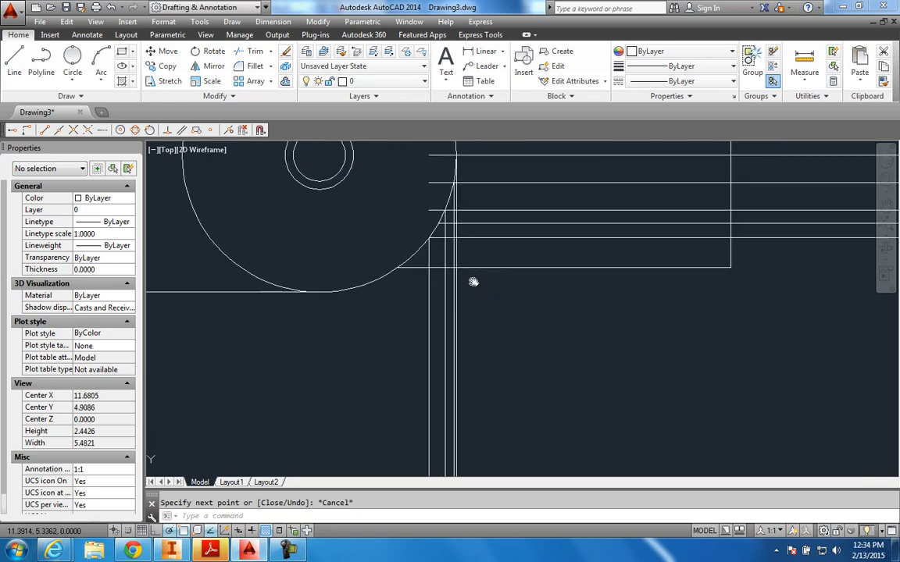
click(14, 63)
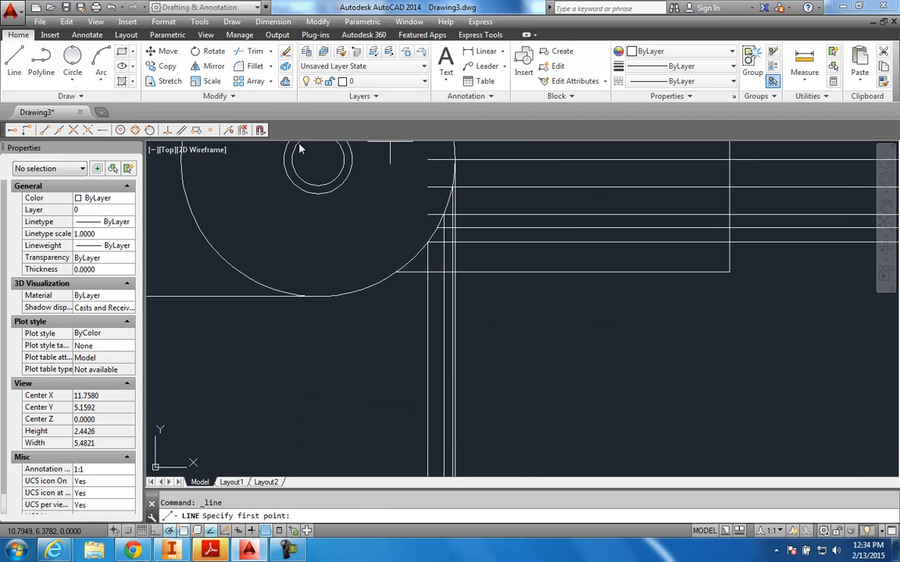
click(438, 229)
scroll(439, 235, down, 3)
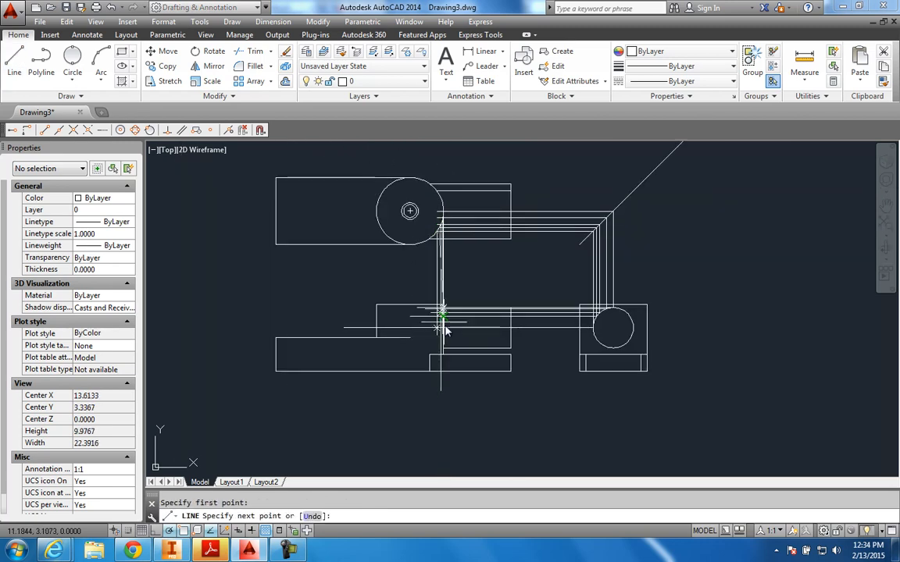
scroll(441, 349, up, 2)
click(434, 328)
key(Escape)
Erase the four older vertical projection lines between the top and front views, keeping the newest one.
scroll(484, 297, down, 4)
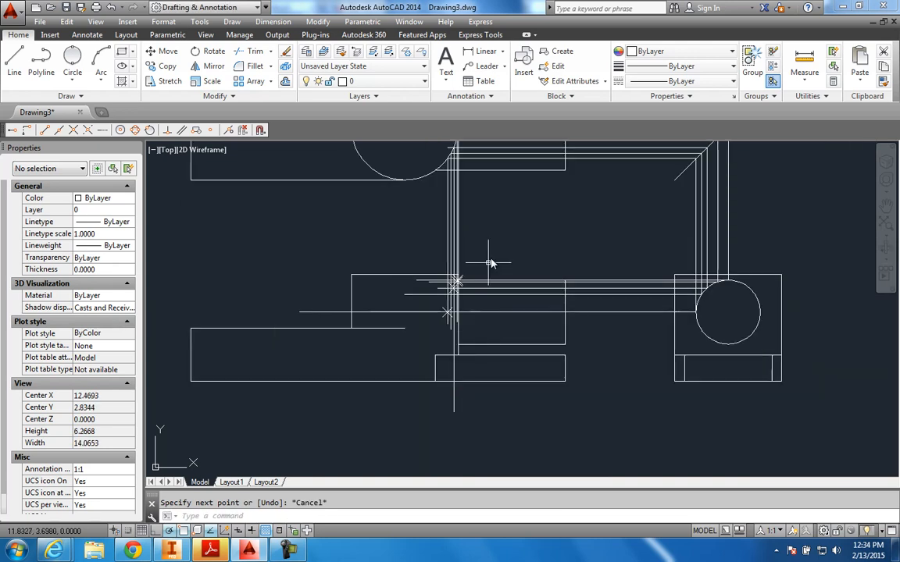
scroll(468, 265, up, 2)
scroll(461, 257, down, 3)
scroll(458, 250, up, 4)
middle_drag(454, 245, 452, 264)
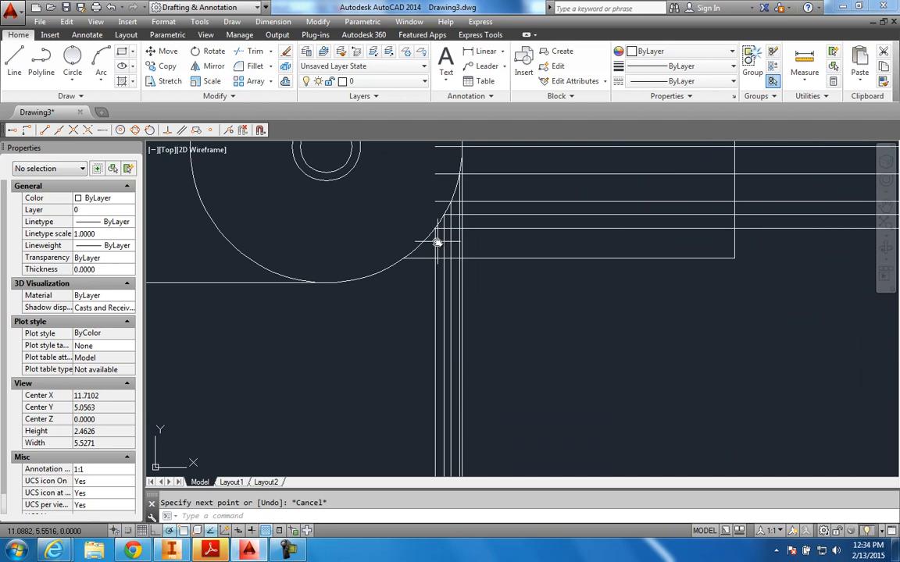
click(442, 242)
click(430, 244)
key(Escape)
click(435, 247)
click(468, 245)
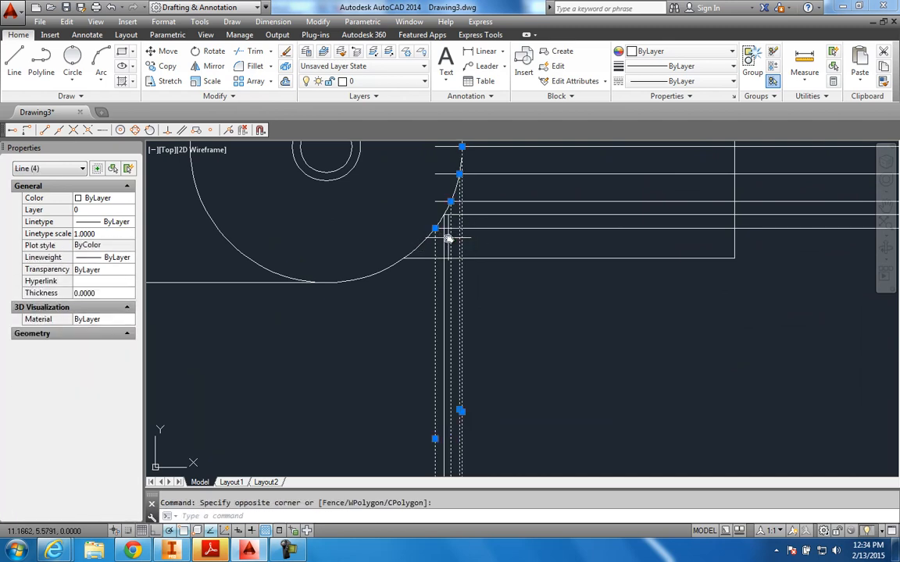
click(463, 243)
key(Delete)
Erase the four older horizontal projection lines in the top view, keeping the newest one.
scroll(504, 257, up, 1)
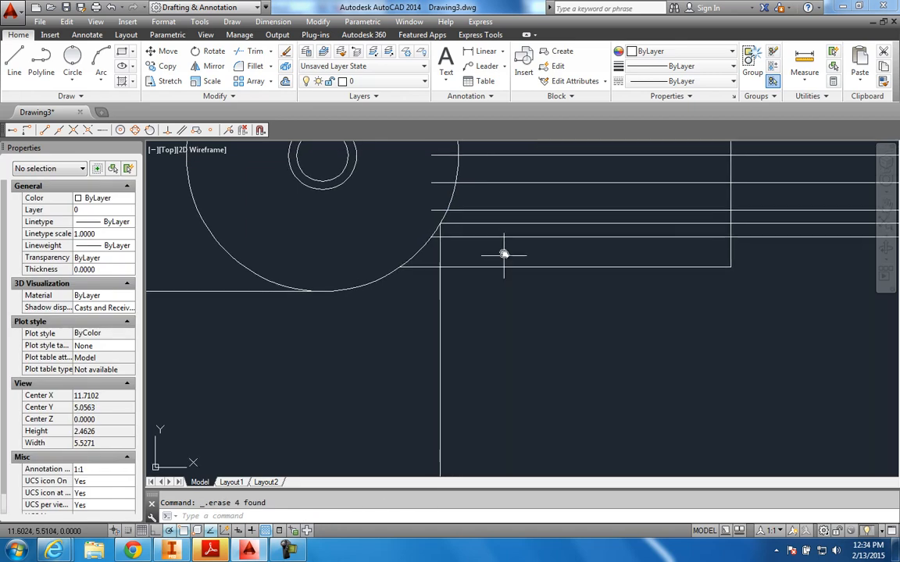
click(516, 207)
click(496, 152)
key(Delete)
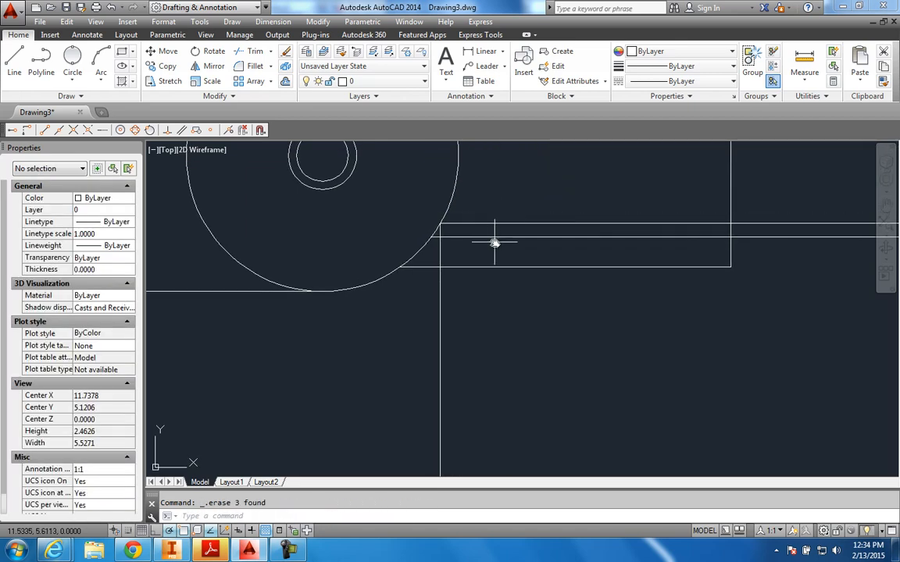
click(496, 239)
key(Delete)
Erase the older vertical projection lines between the miter line and the side view, keeping the newest one.
scroll(496, 250, down, 4)
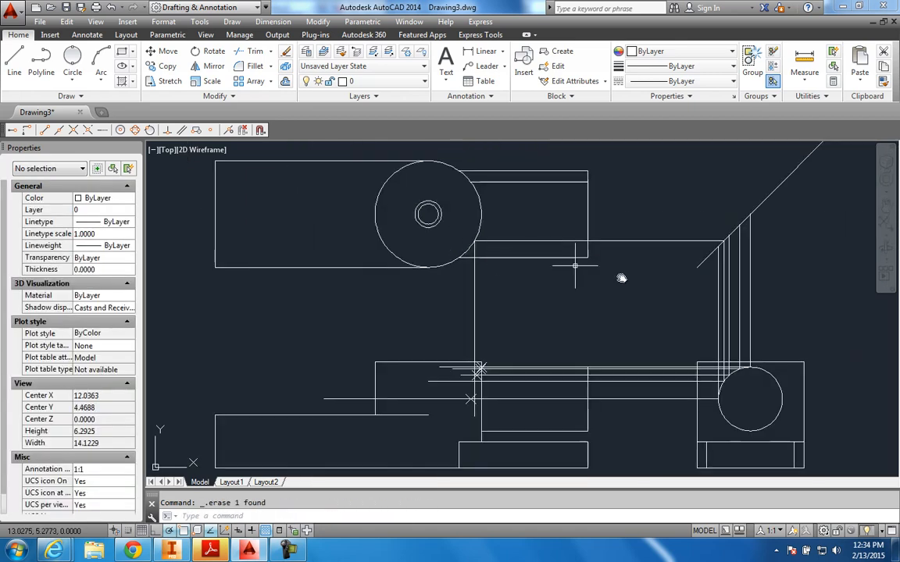
middle_drag(666, 305, 655, 306)
scroll(689, 299, up, 2)
click(666, 301)
click(654, 298)
key(Delete)
click(734, 305)
click(677, 285)
key(Delete)
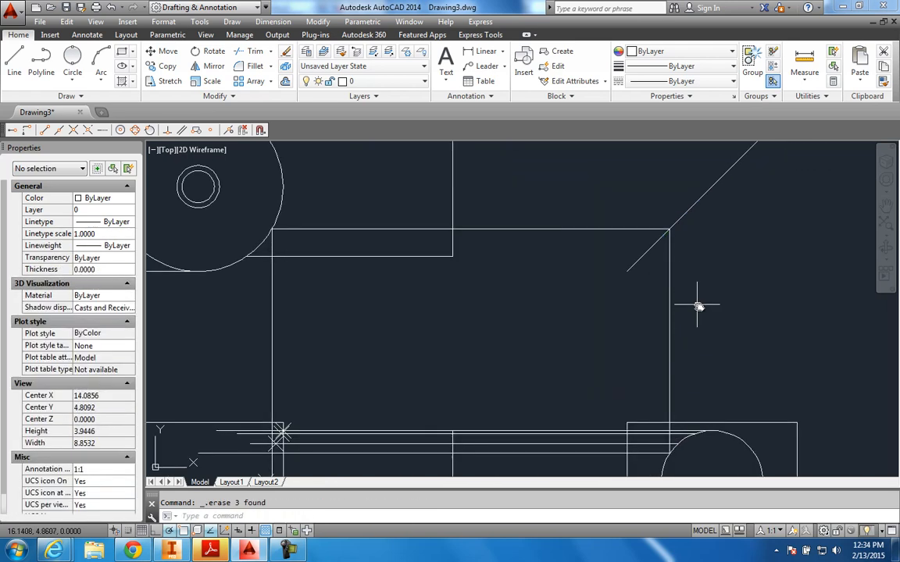
Erase the older horizontal projection lines between the front and side views, keeping the newest one.
scroll(693, 301, down, 2)
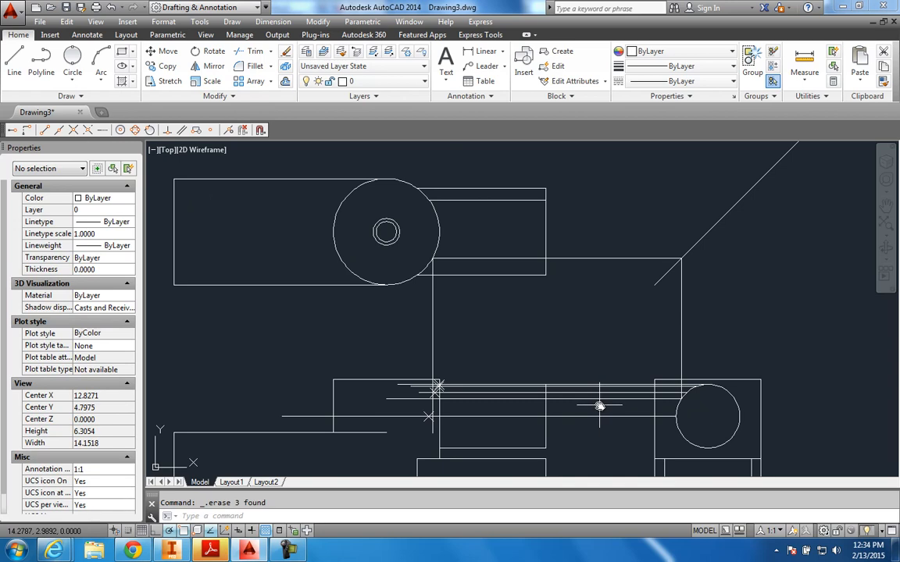
scroll(611, 397, up, 2)
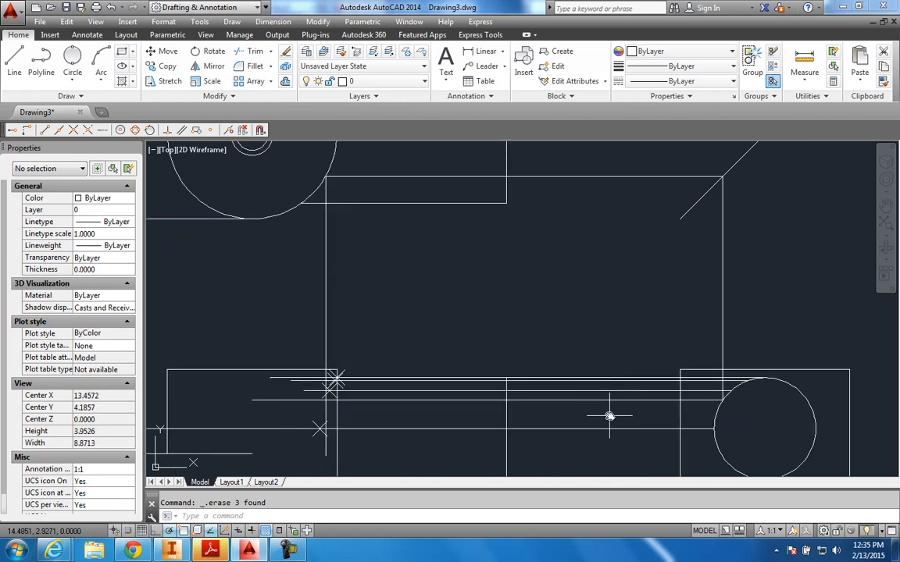
click(622, 395)
click(610, 376)
key(Delete)
click(611, 436)
click(602, 423)
key(Delete)
middle_drag(391, 418, 407, 395)
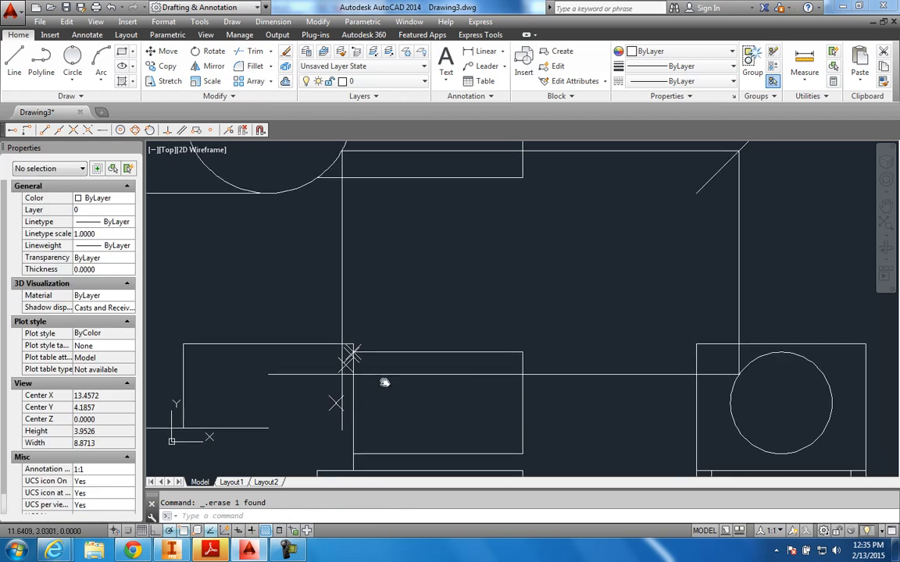
Place a point in the front view where the remaining vertical and horizontal projection lines cross.
click(79, 93)
click(71, 111)
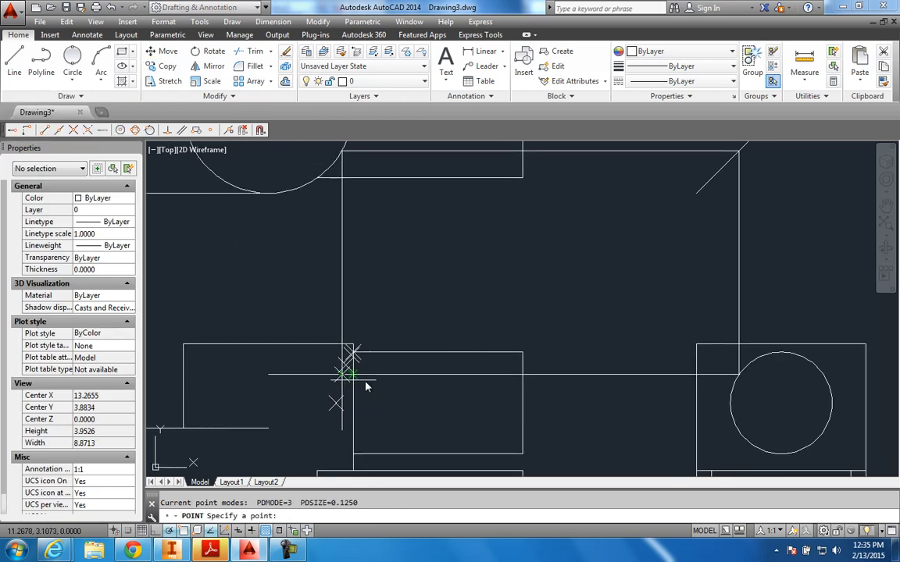
middle_drag(351, 287, 362, 273)
key(Escape)
Erase the remaining vertical projection line between the top and front views.
click(379, 280)
click(337, 256)
key(Delete)
Draw a line from the right quadrant of the top view's large circle to the miter line and down to the top of the side view's circle.
middle_drag(394, 319, 396, 286)
middle_drag(580, 346, 548, 354)
scroll(545, 371, down, 2)
click(15, 62)
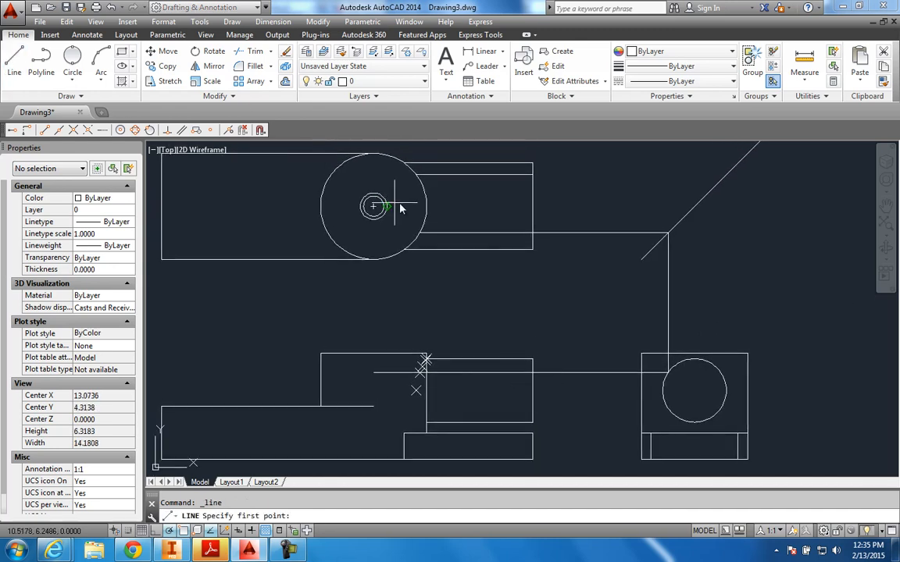
click(427, 208)
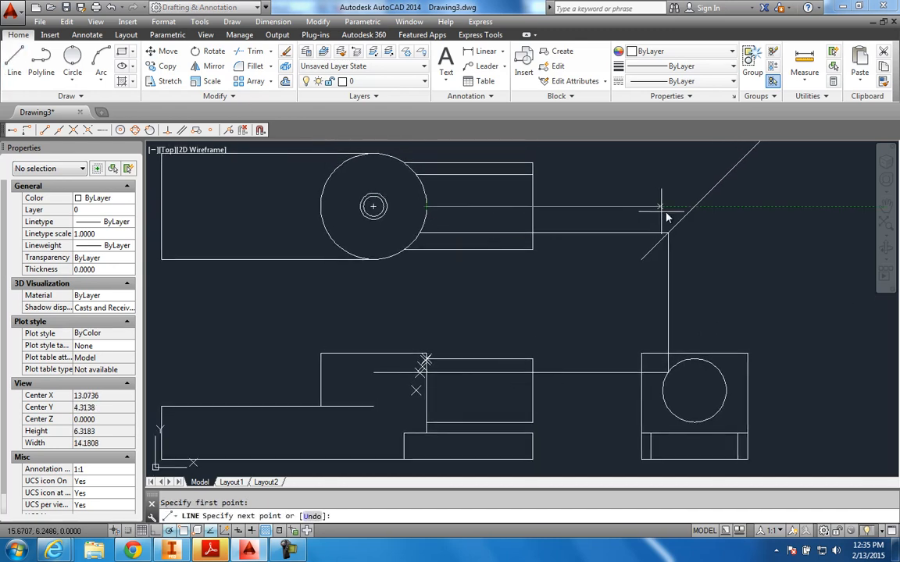
click(695, 207)
click(694, 359)
scroll(437, 361, up, 6)
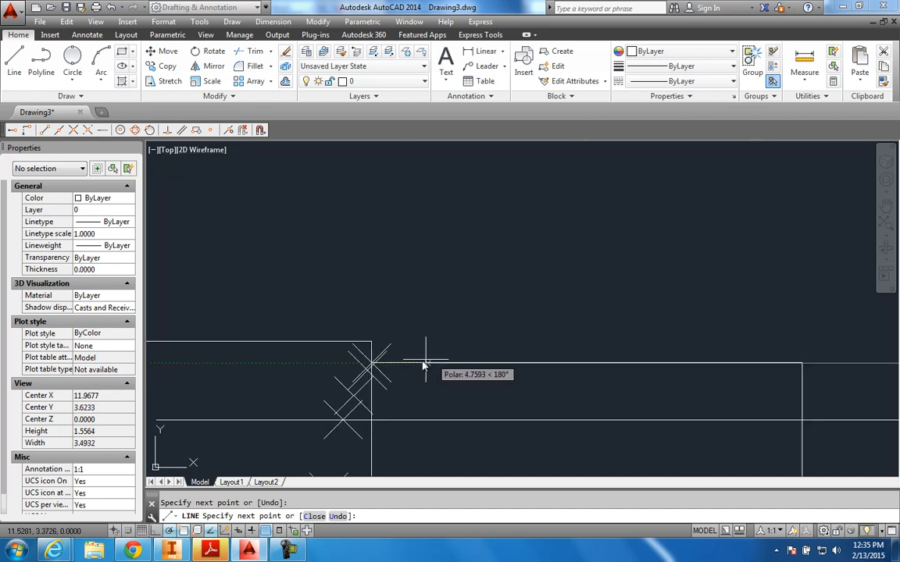
scroll(380, 372, up, 8)
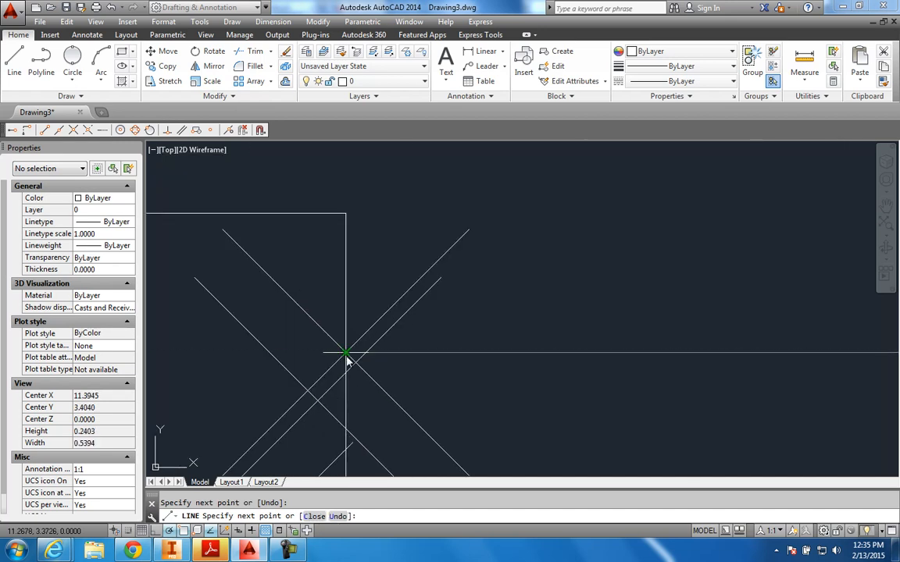
key(Escape)
Erase the remaining horizontal projection line running from the side view's circle across the front view.
scroll(500, 359, down, 14)
middle_drag(643, 366, 587, 342)
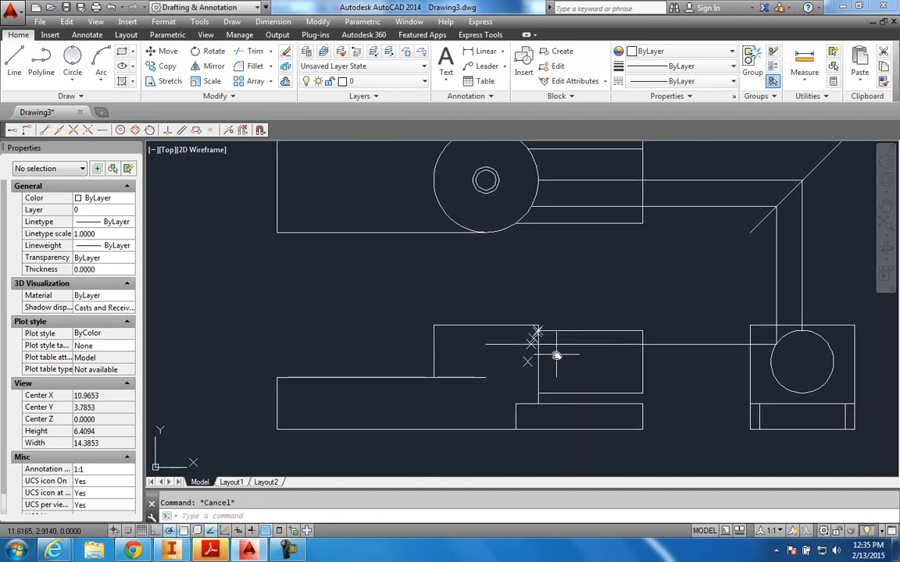
scroll(553, 344, up, 2)
click(555, 341)
key(Delete)
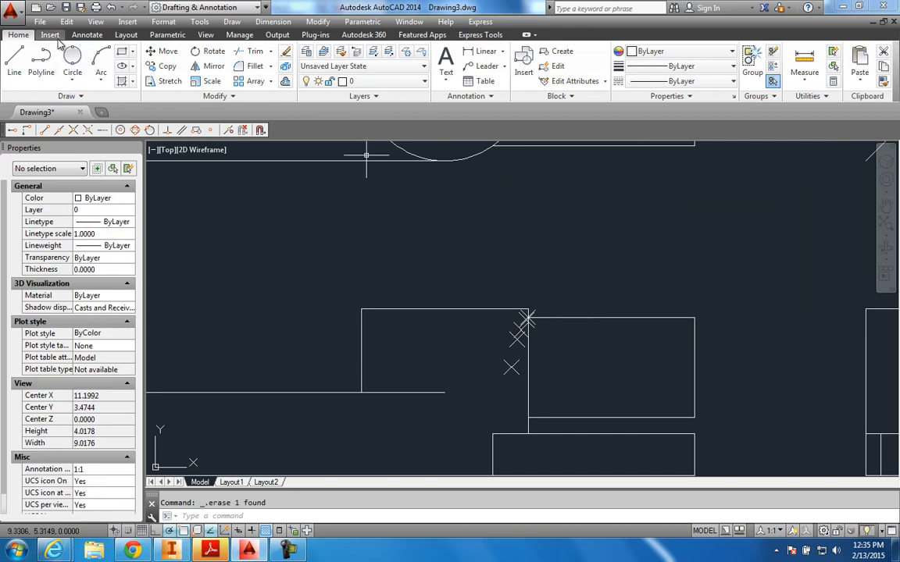
Start a polyline at the front view's large cylinder edge where the horizontal cylinder's top line meets it, and check that Node snap is enabled.
click(42, 61)
scroll(530, 332, up, 2)
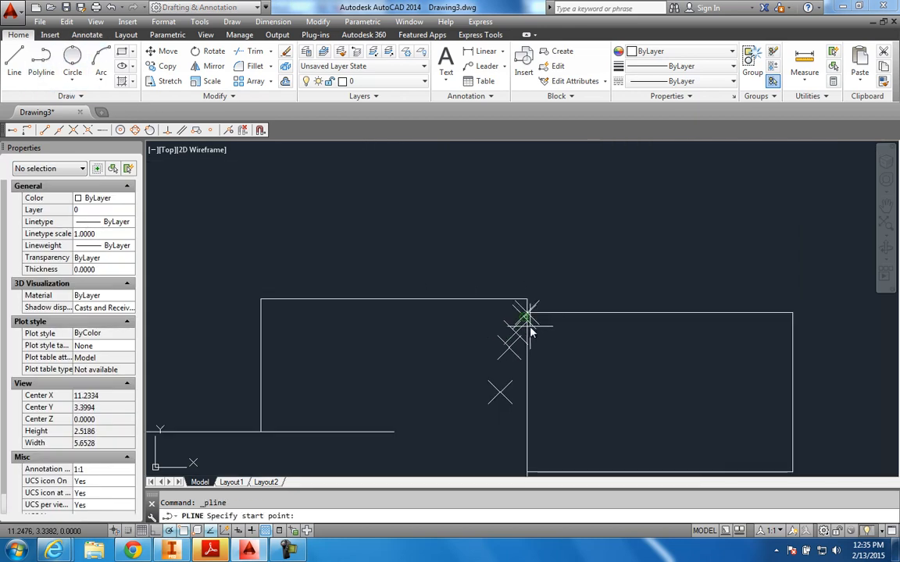
scroll(530, 332, up, 3)
scroll(525, 304, up, 3)
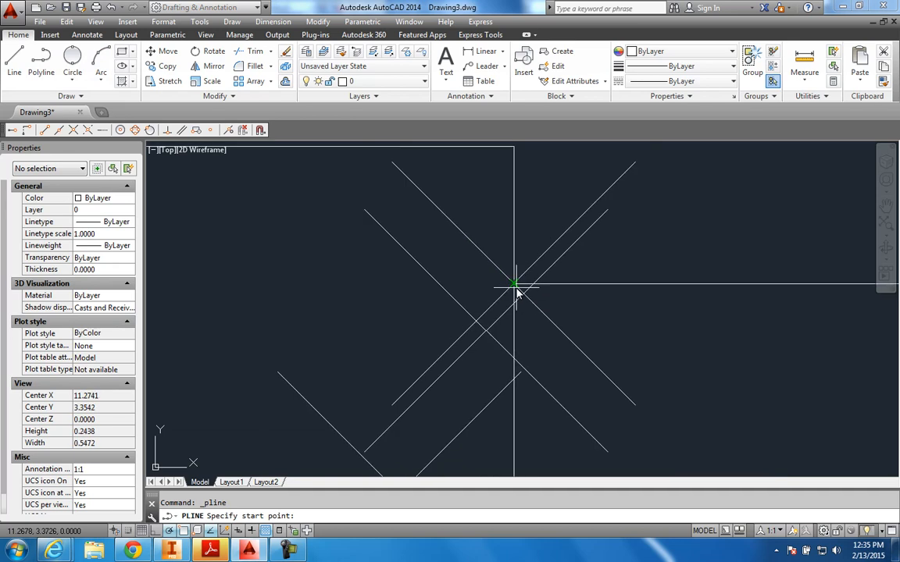
click(516, 290)
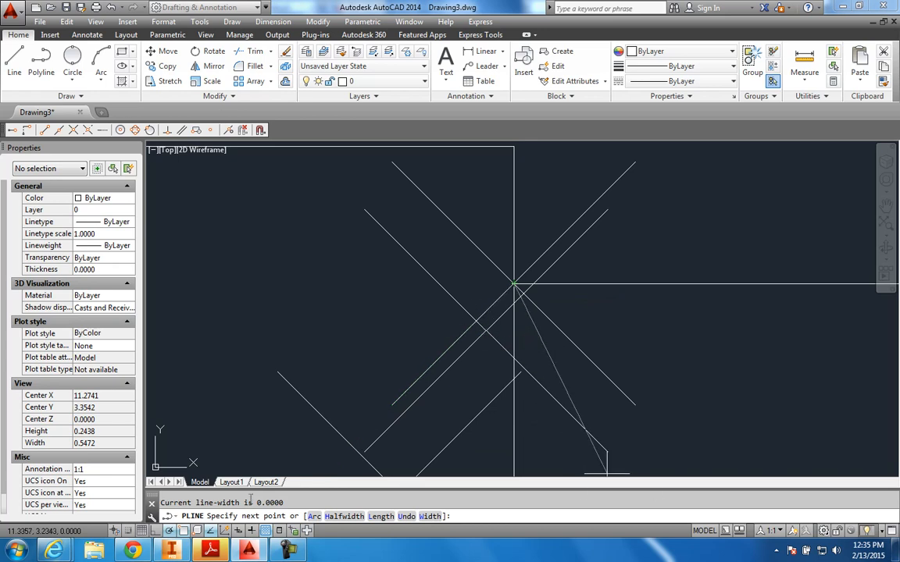
right_click(185, 531)
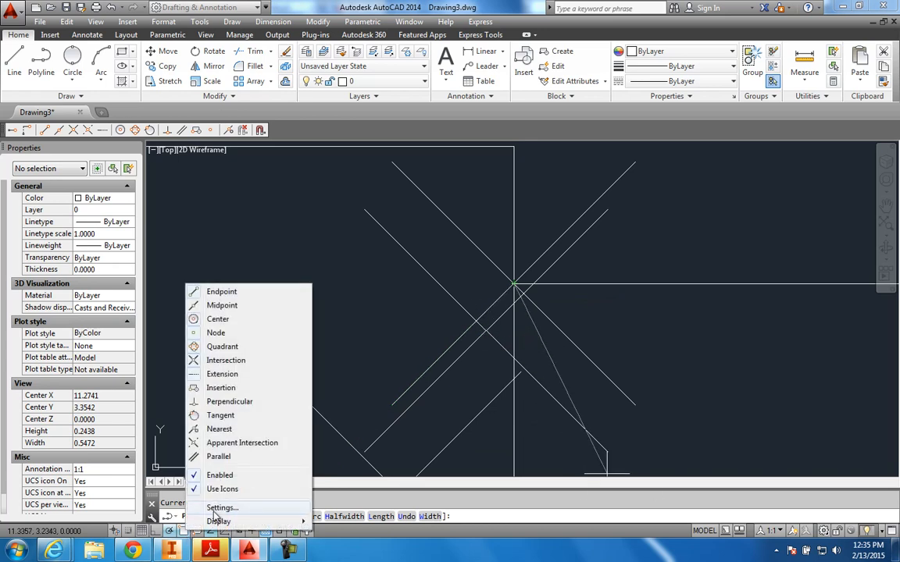
click(217, 508)
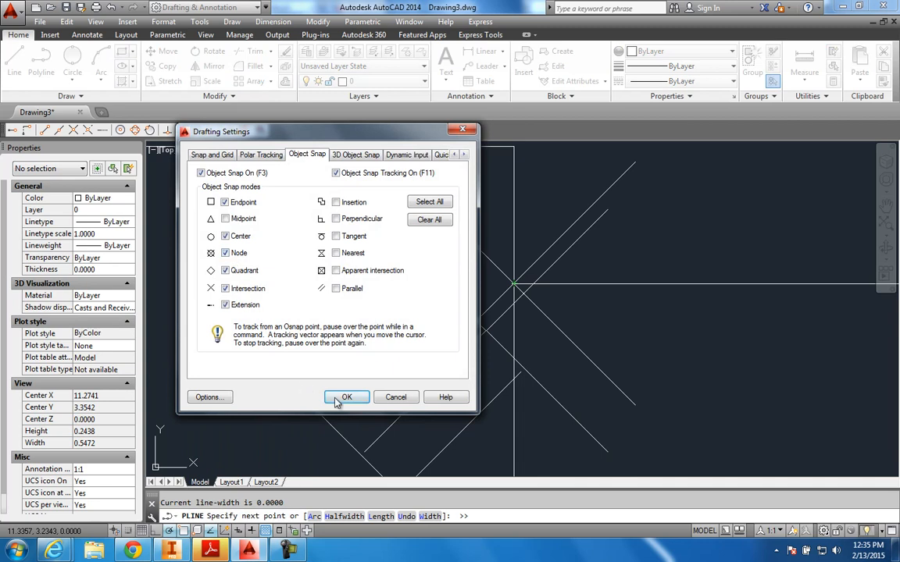
click(364, 391)
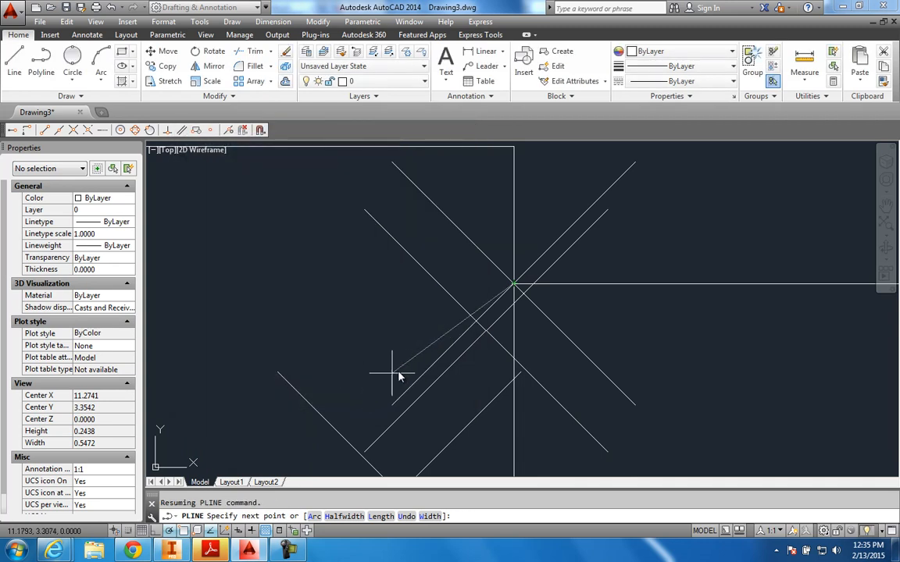
Continue the polyline down through the plotted points in order and end it at the lowest point.
click(486, 334)
scroll(486, 335, down, 4)
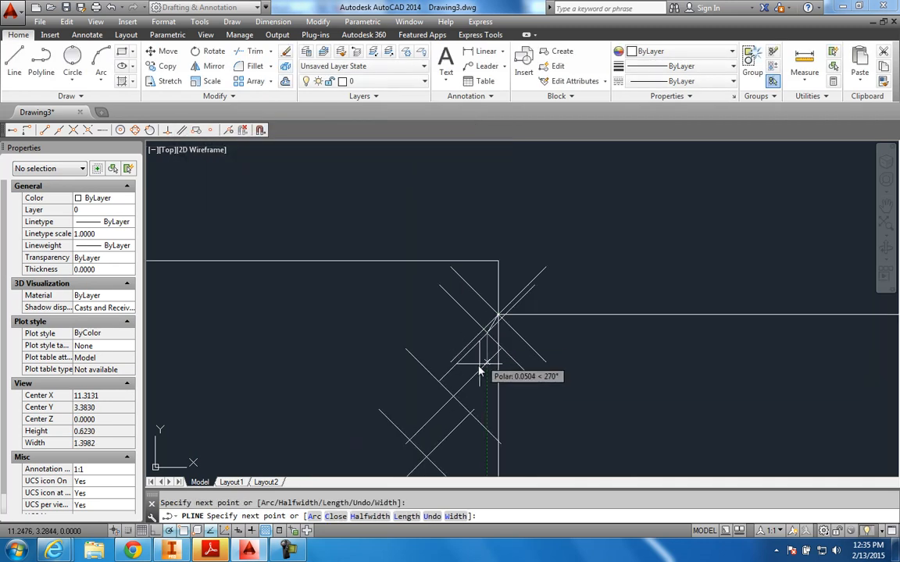
click(453, 397)
scroll(444, 428, down, 3)
middle_drag(443, 428, 469, 320)
click(462, 334)
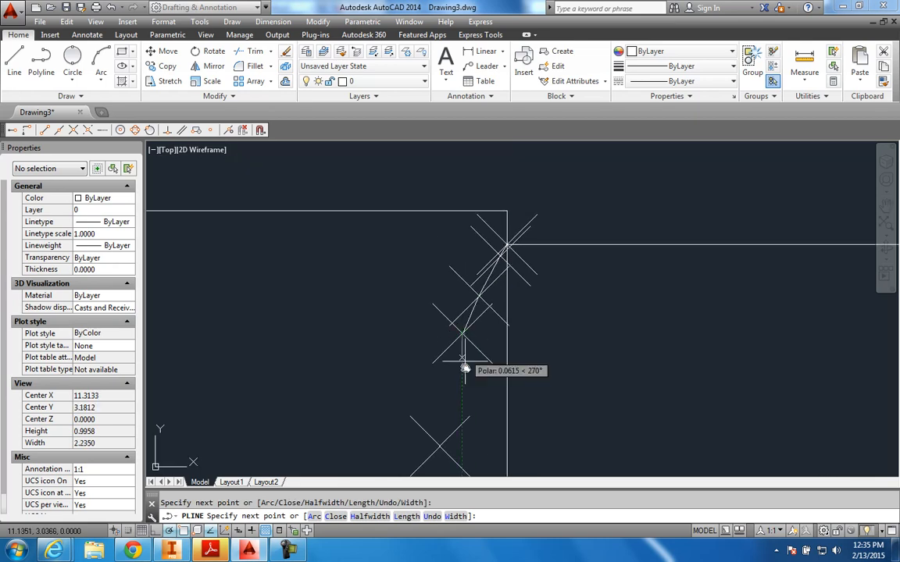
click(440, 445)
middle_drag(459, 406, 460, 318)
key(Escape)
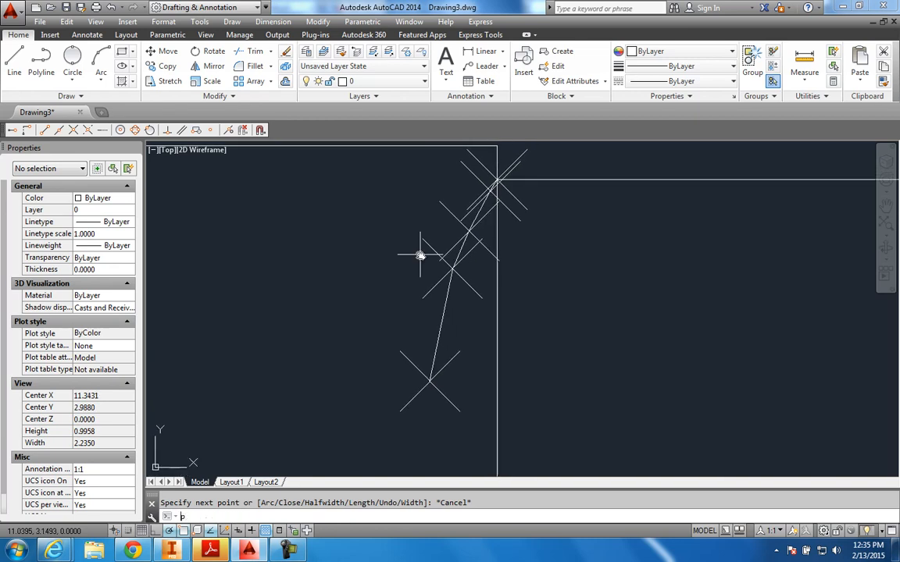
Smooth the polyline through the plotted points with the Polyline Edit Fit option.
text(pe)
key(Return)
click(443, 316)
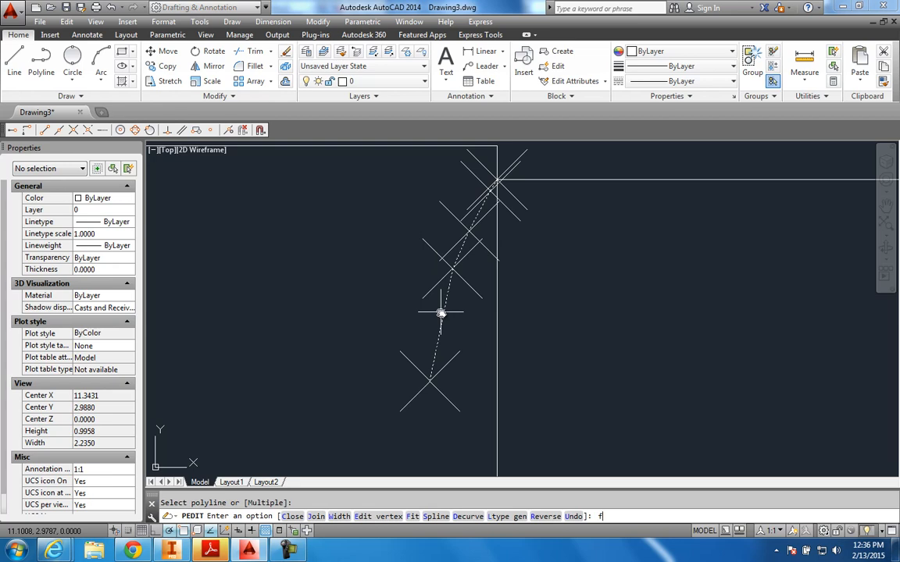
text(f)
key(Return)
scroll(520, 303, down, 3)
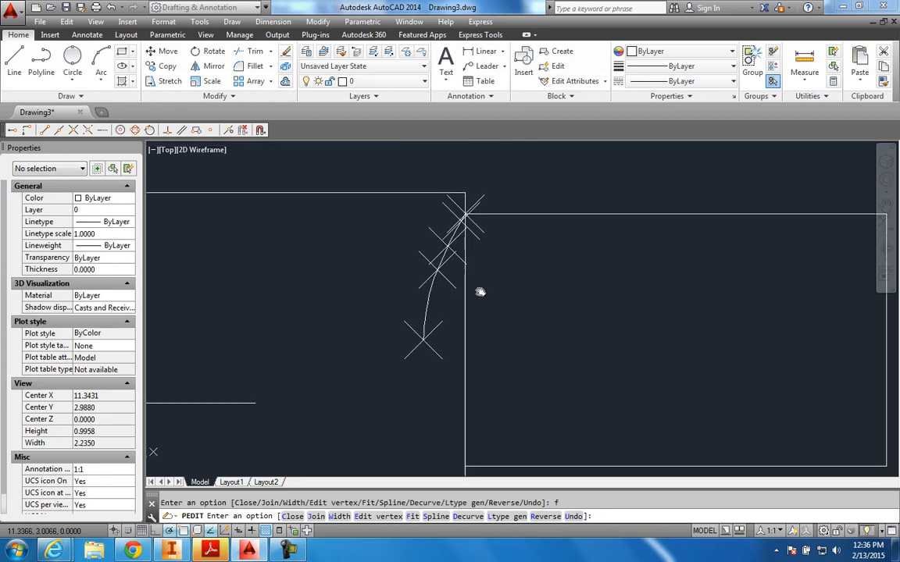
key(Escape)
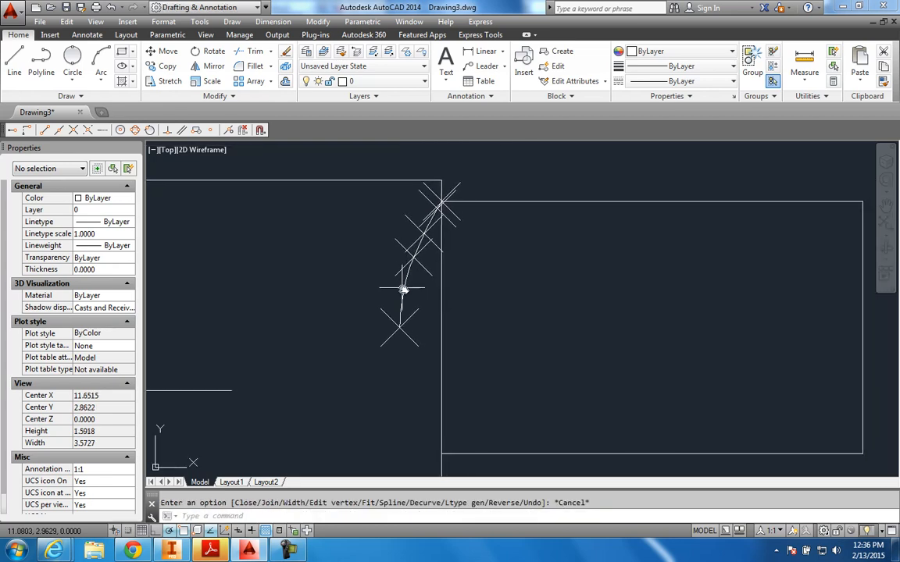
Set the point style to the blank, invisible marker so the plotted points are hidden.
click(160, 21)
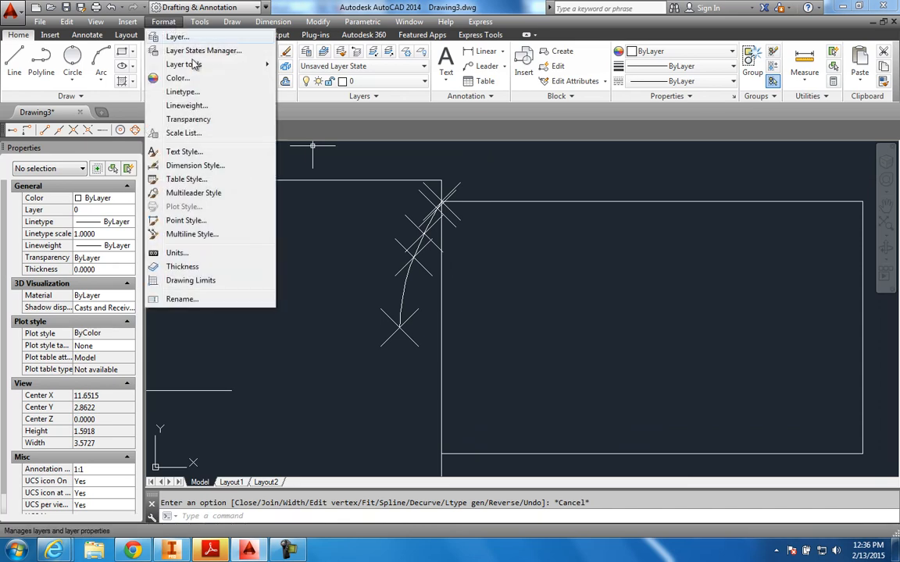
click(192, 222)
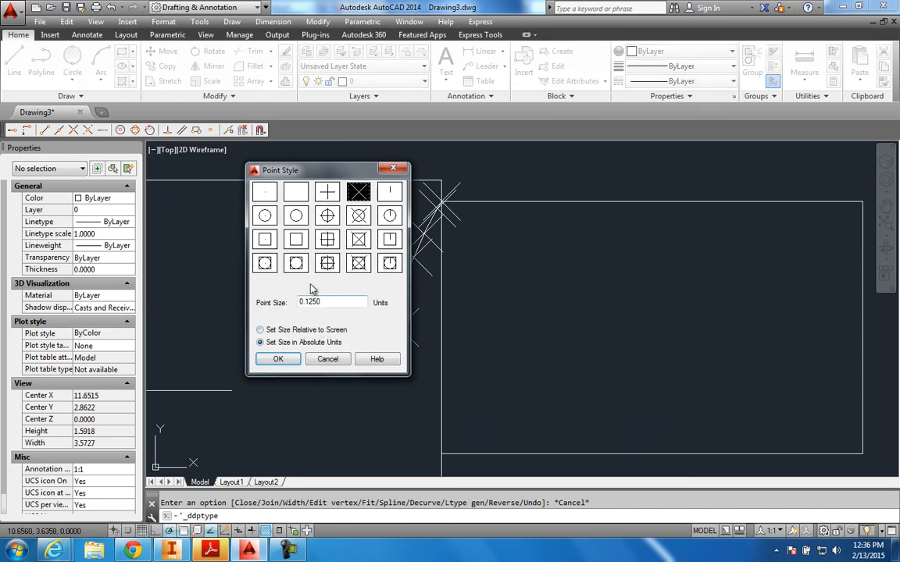
click(290, 188)
click(279, 360)
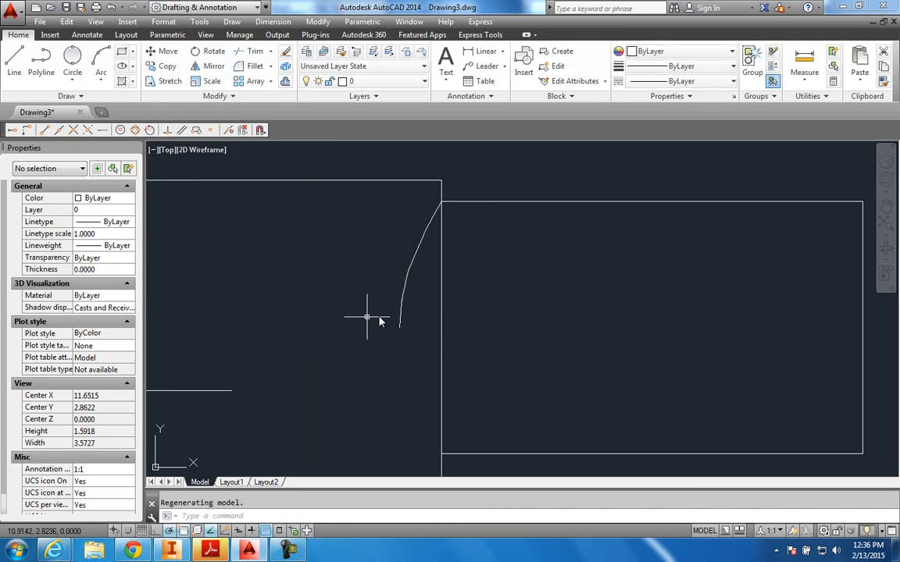
Try to mirror the fitted curve about a horizontal line through the midpoint of the large cylinder's right edge, keeping the original.
click(412, 257)
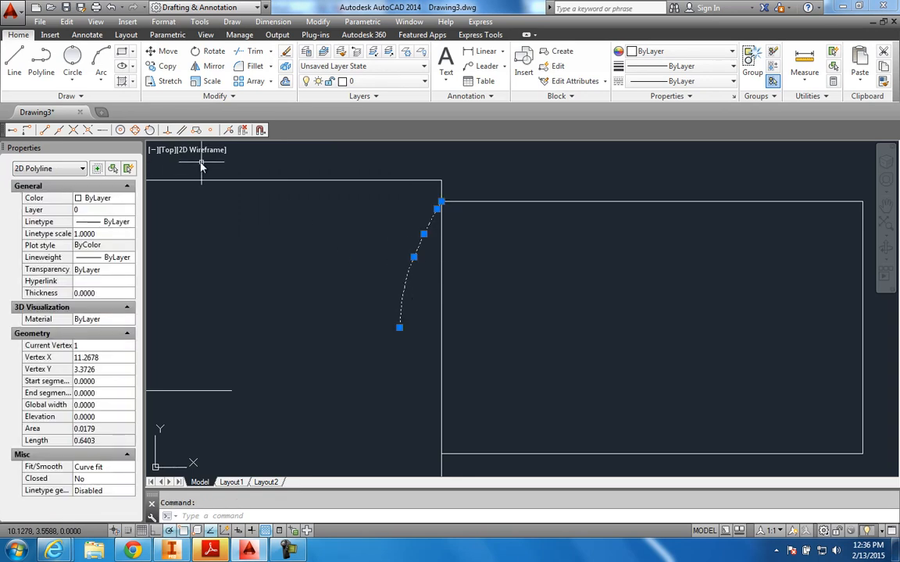
click(208, 65)
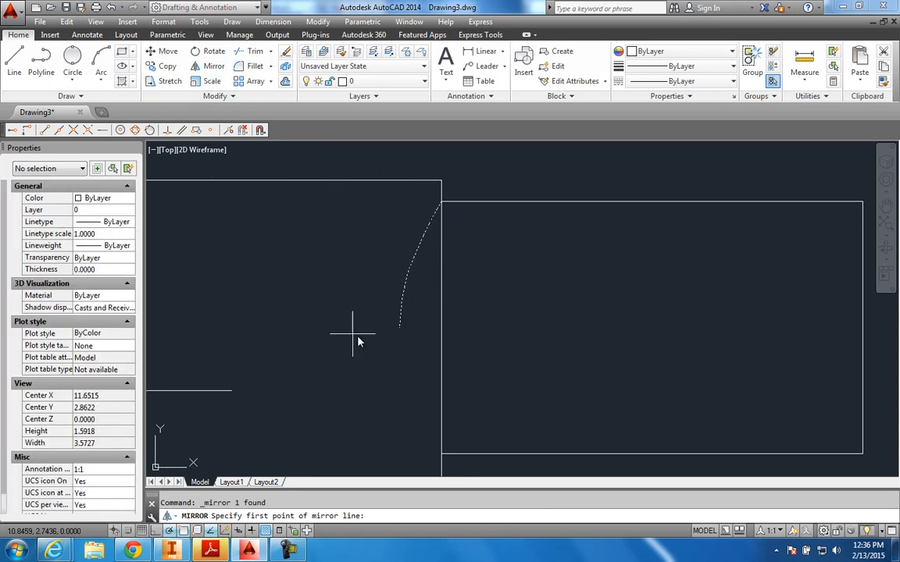
shift+right_click(440, 362)
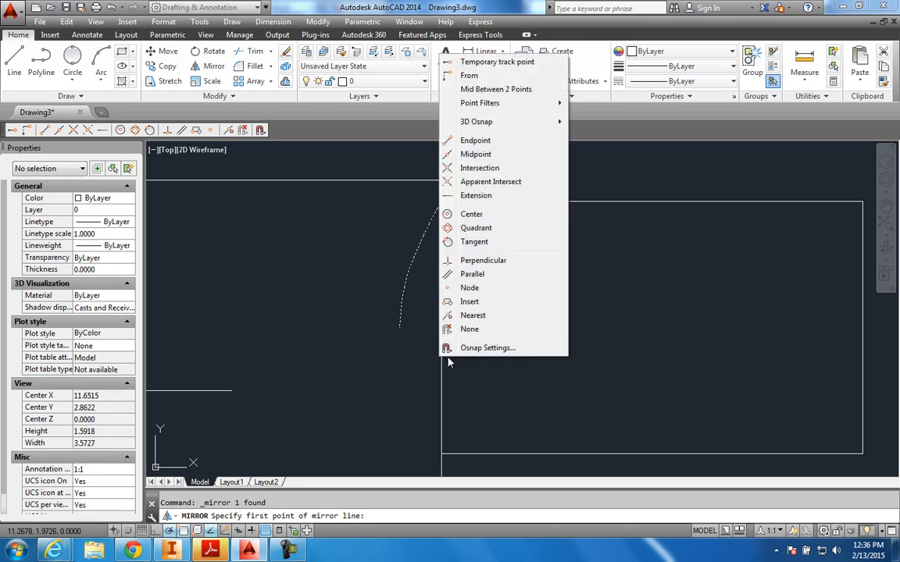
click(488, 156)
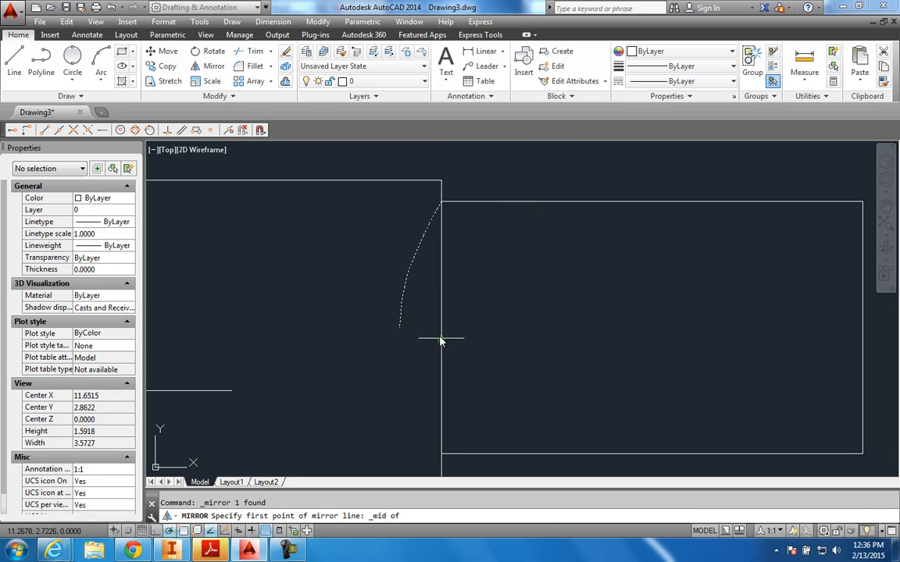
click(441, 339)
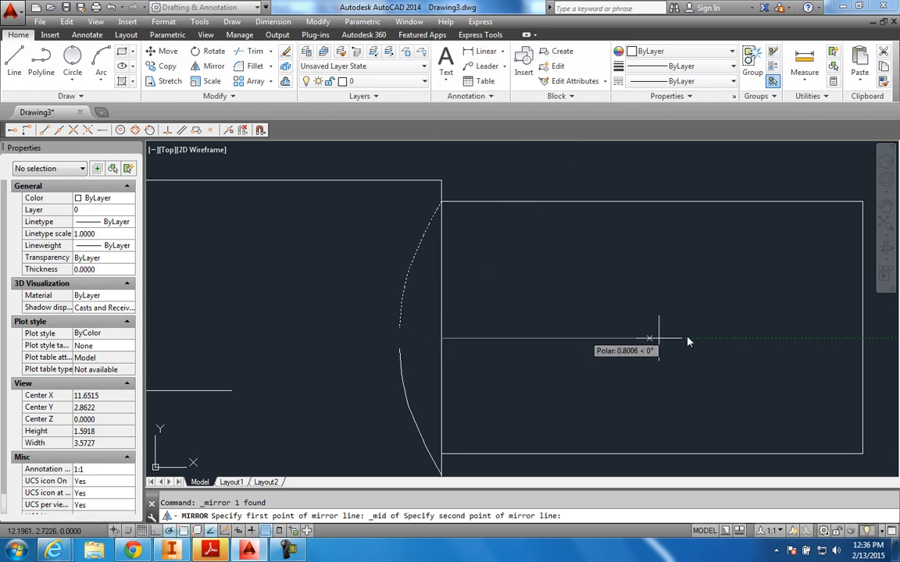
click(864, 341)
key(Return)
scroll(765, 339, down, 3)
middle_drag(756, 330, 712, 284)
key(Escape)
scroll(523, 286, up, 2)
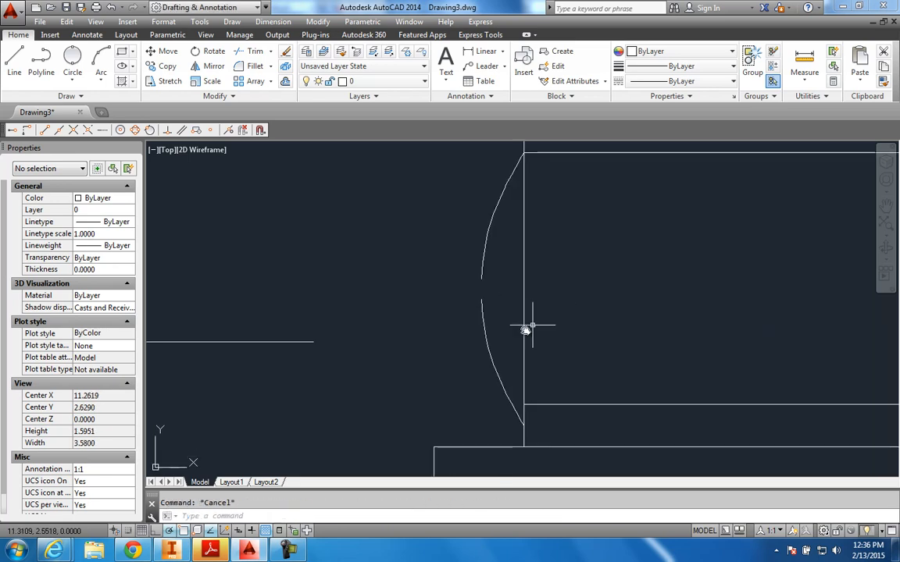
Erase the mirrored lower copy of the curve.
scroll(536, 345, down, 2)
scroll(536, 390, up, 2)
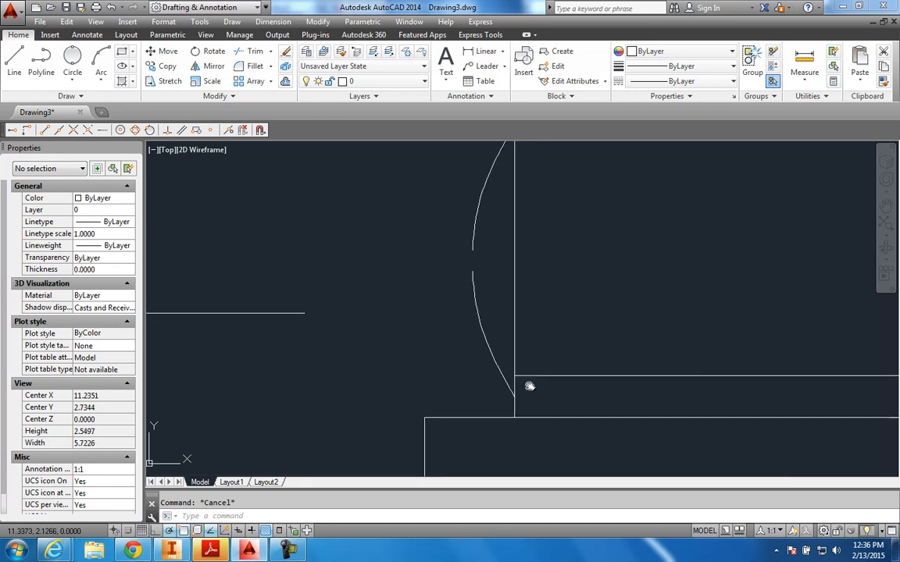
click(490, 341)
key(Delete)
Mirror the fitted curve about a horizontal line through its lower endpoint, keeping the original.
scroll(502, 353, down, 2)
click(209, 68)
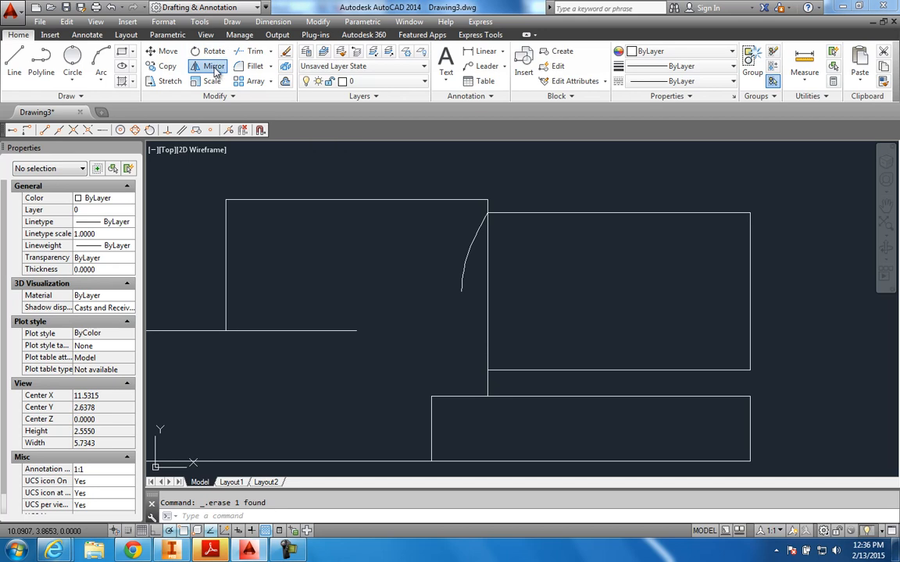
click(461, 290)
key(Return)
click(461, 291)
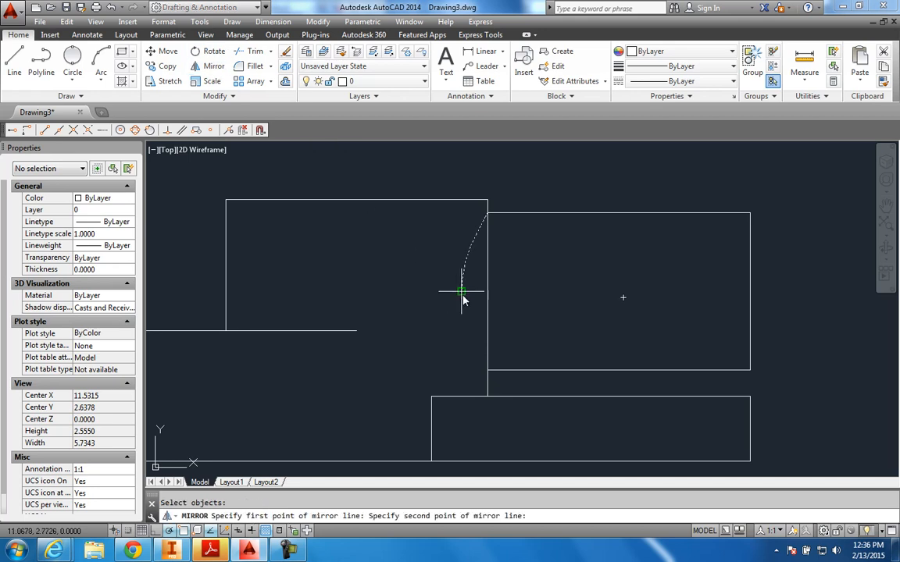
click(489, 300)
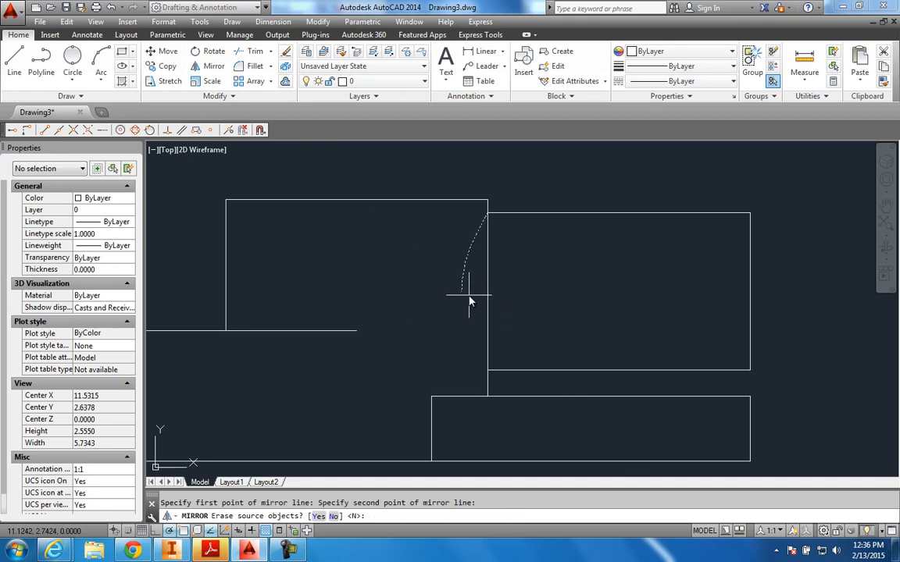
scroll(498, 304, down, 2)
key(Escape)
scroll(426, 295, up, 2)
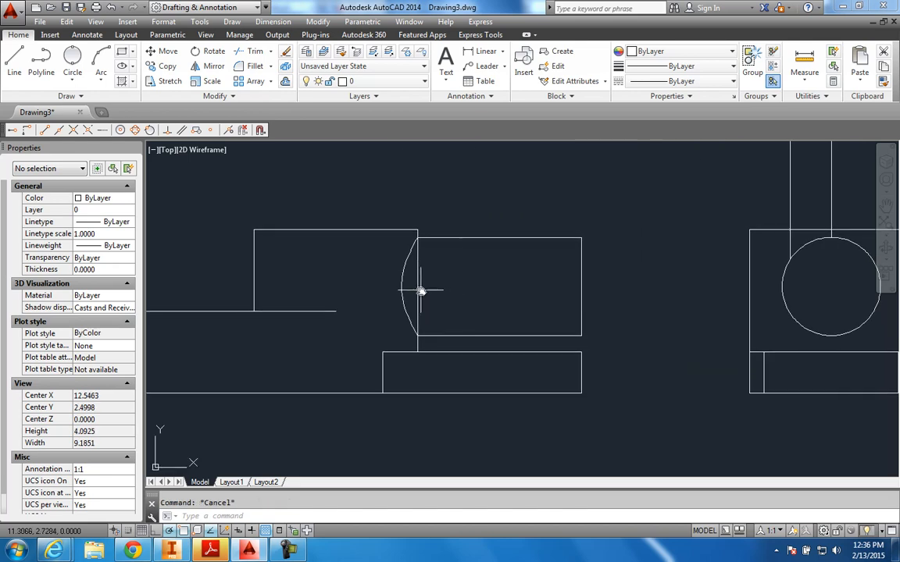
scroll(446, 296, down, 2)
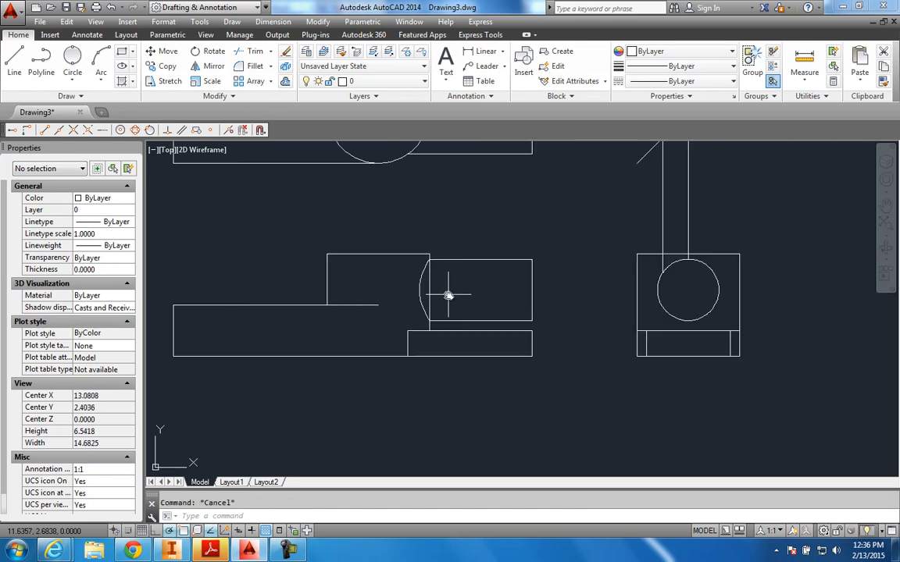
Trim away the part of the large cylinder's vertical edge lying between the two ends of the intersection curve in the front view.
click(247, 53)
click(478, 357)
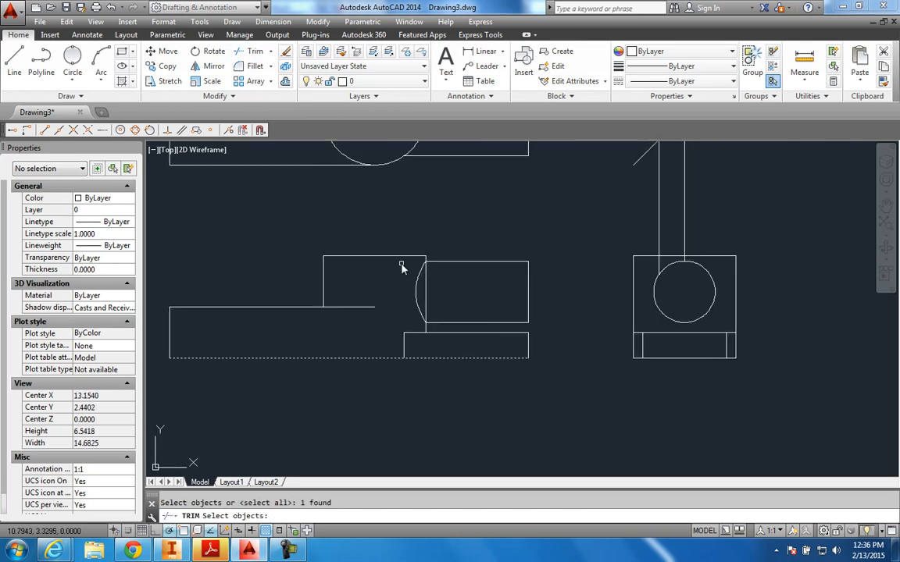
click(248, 53)
click(530, 410)
click(366, 229)
key(Return)
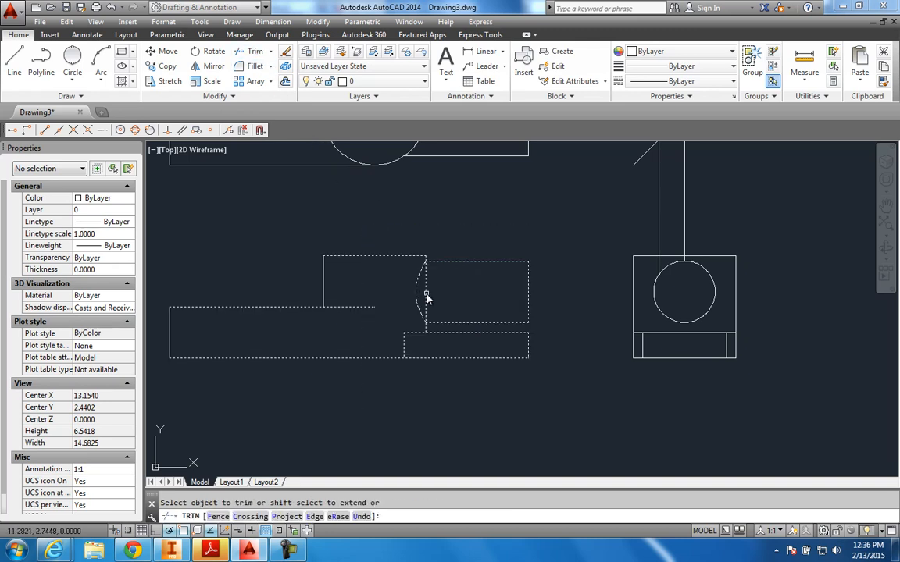
key(Escape)
scroll(452, 305, down, 2)
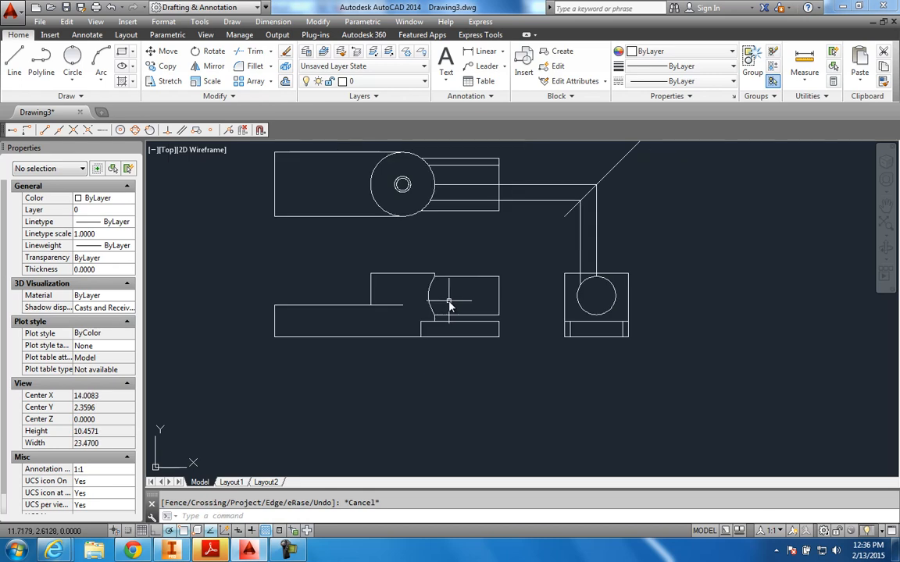
Erase the two horizontal and two vertical projection lines running from the top view via the miter line to the side view.
click(544, 217)
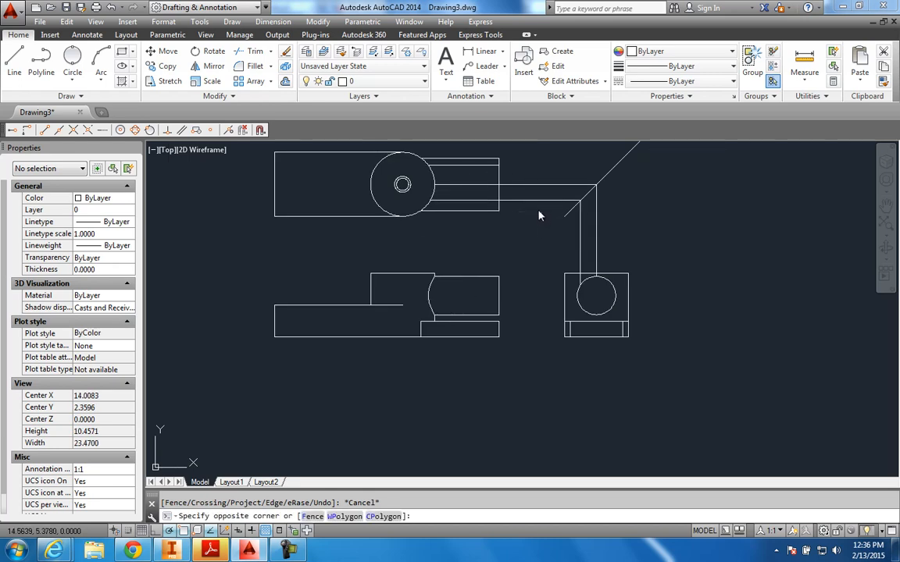
click(521, 181)
key(Delete)
click(612, 250)
click(553, 245)
key(Delete)
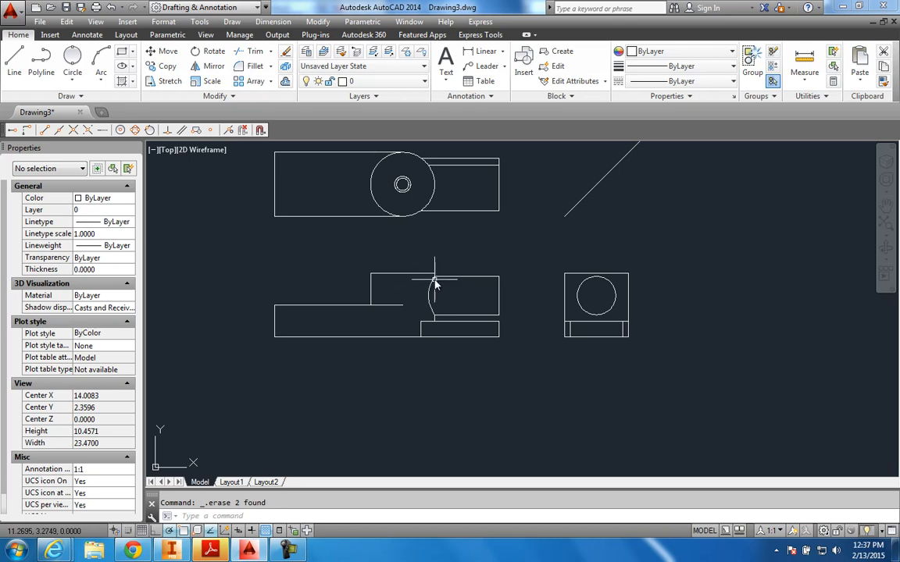
scroll(428, 305, up, 2)
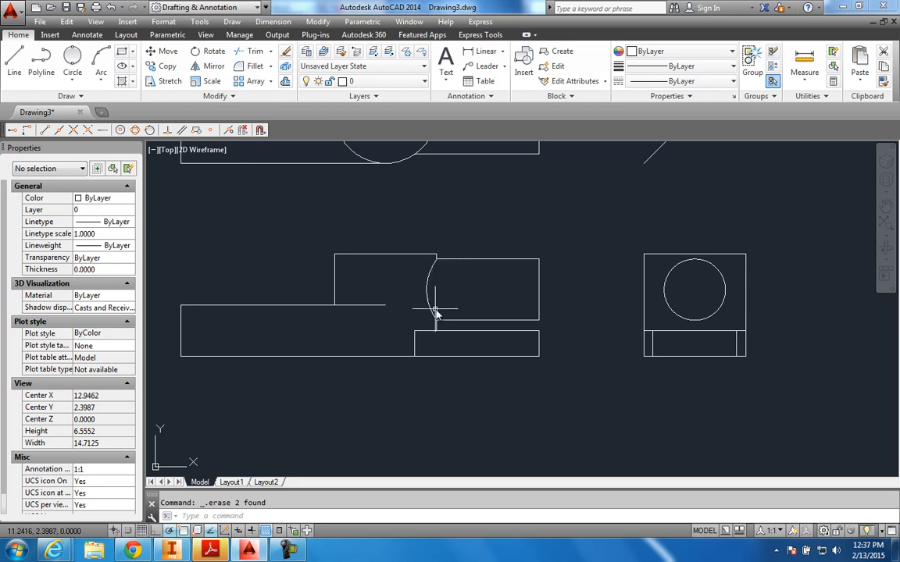
scroll(457, 289, down, 2)
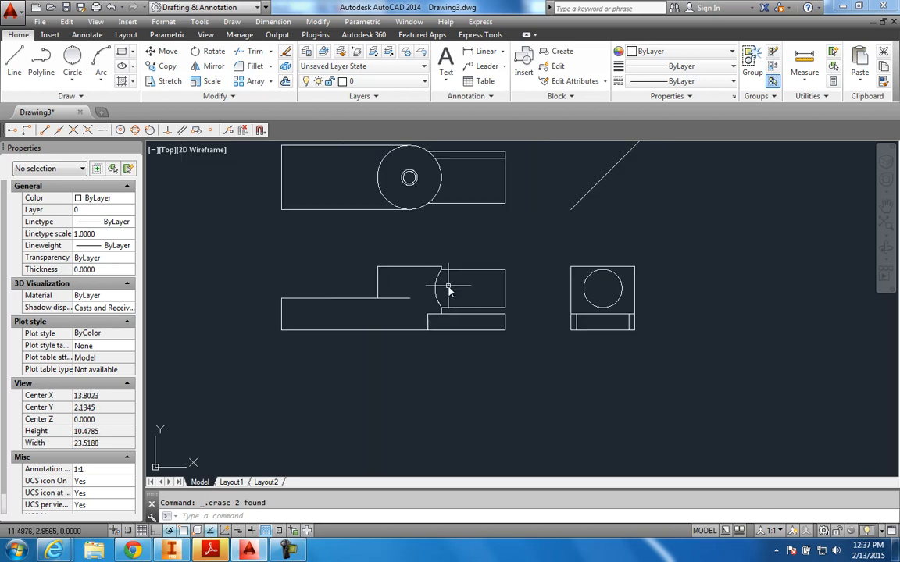
middle_drag(449, 289, 448, 304)
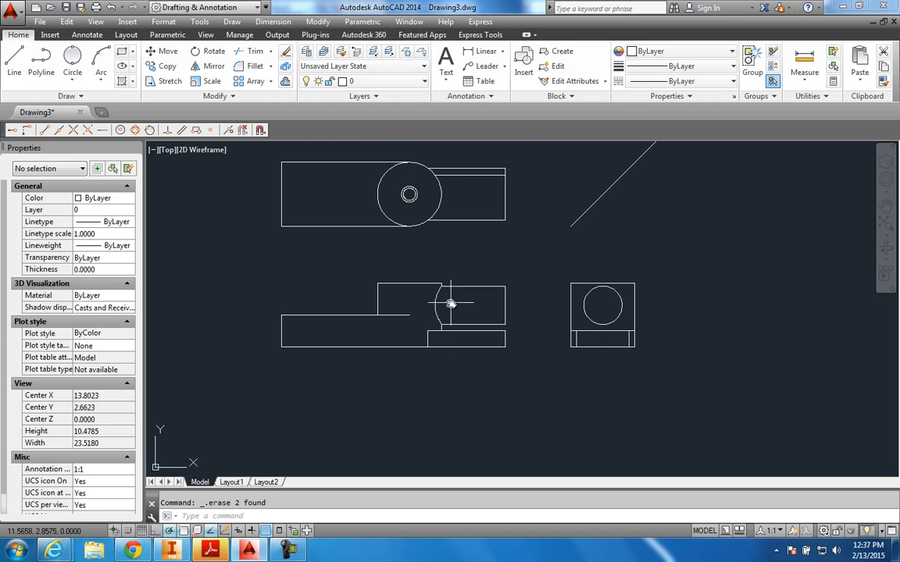
Project the small circle's side-view quadrant nearest the front view up to the miter line, across to the top view's end edge, and on to the large circle.
middle_drag(452, 305, 450, 321)
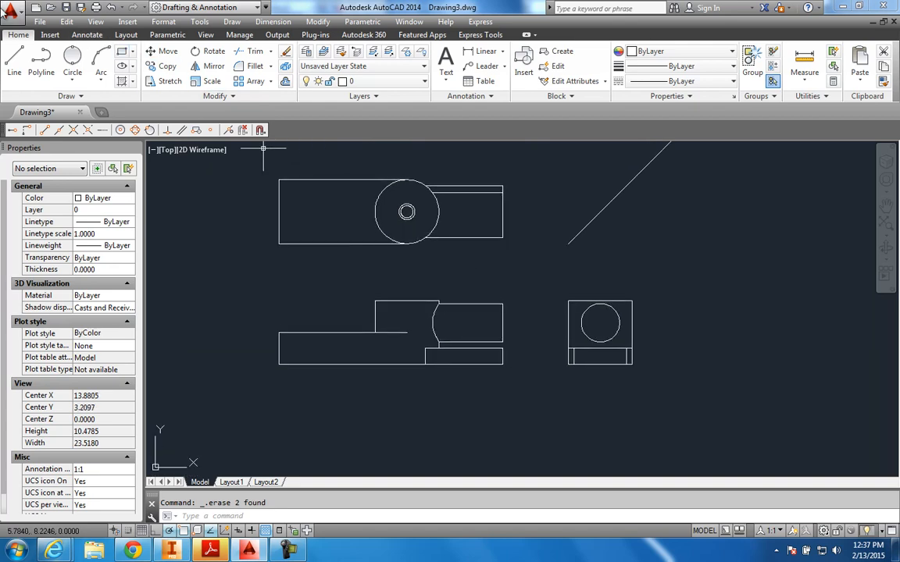
click(14, 63)
click(581, 323)
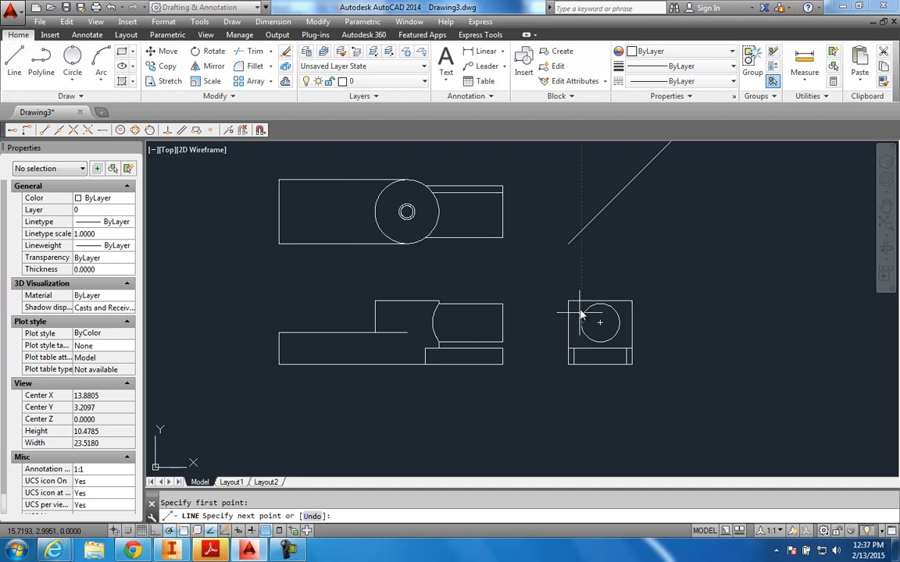
click(582, 232)
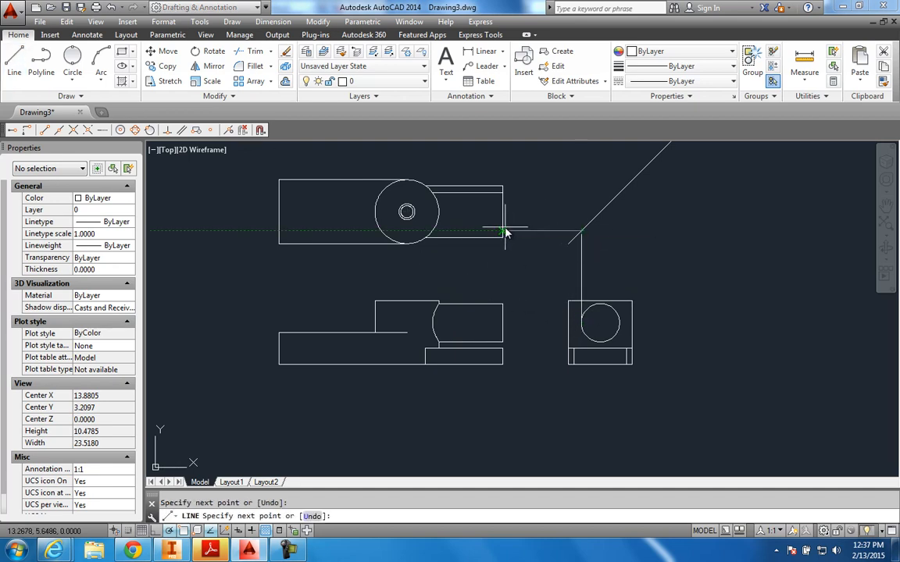
click(433, 231)
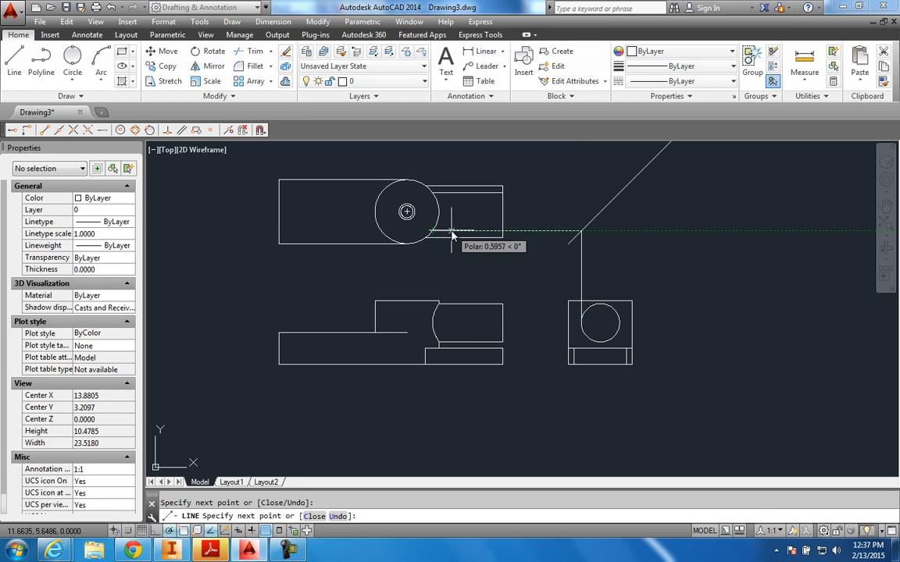
key(Escape)
Erase the horizontal and vertical projection segments between the top view, the miter line and the side view's circle.
click(534, 246)
click(529, 233)
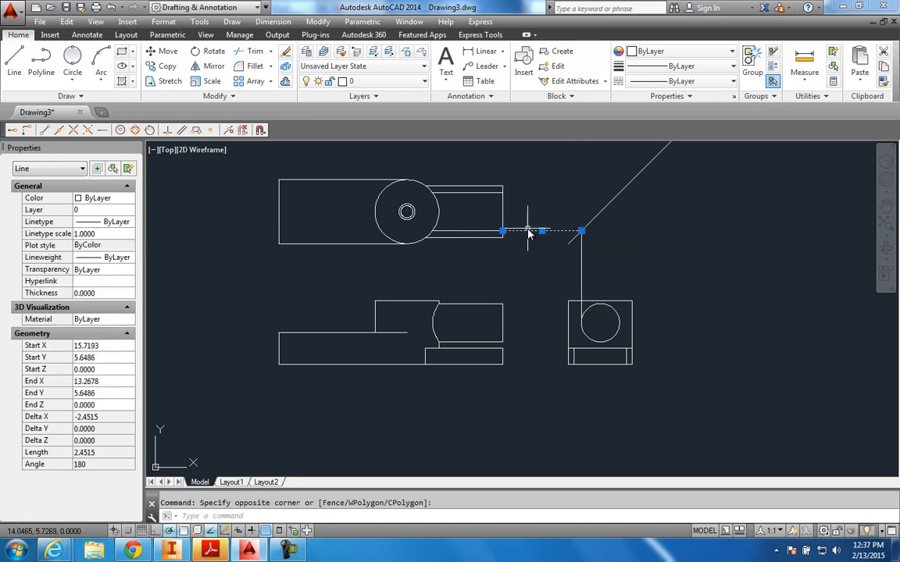
key(Delete)
click(584, 261)
click(580, 235)
key(Delete)
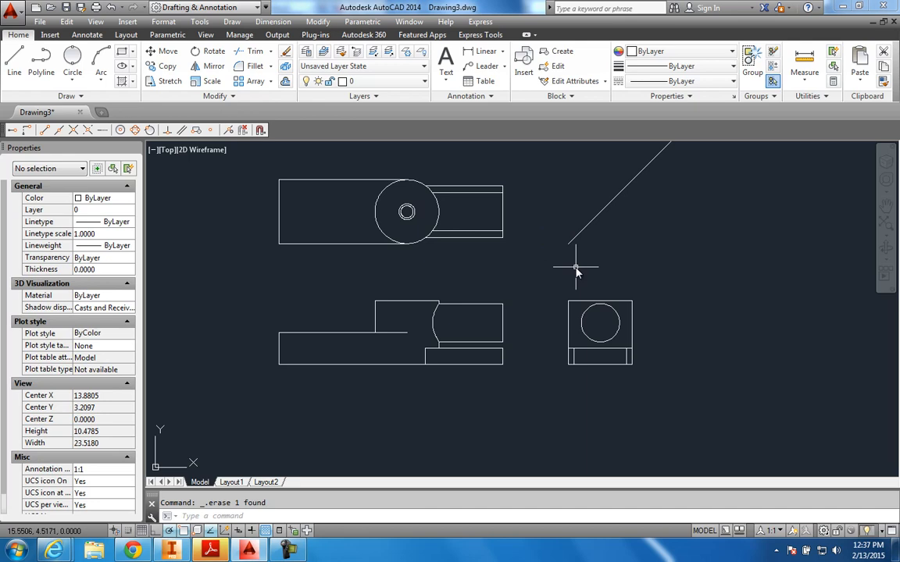
Turn on the Center and Hidden layers.
click(336, 81)
click(312, 111)
click(307, 127)
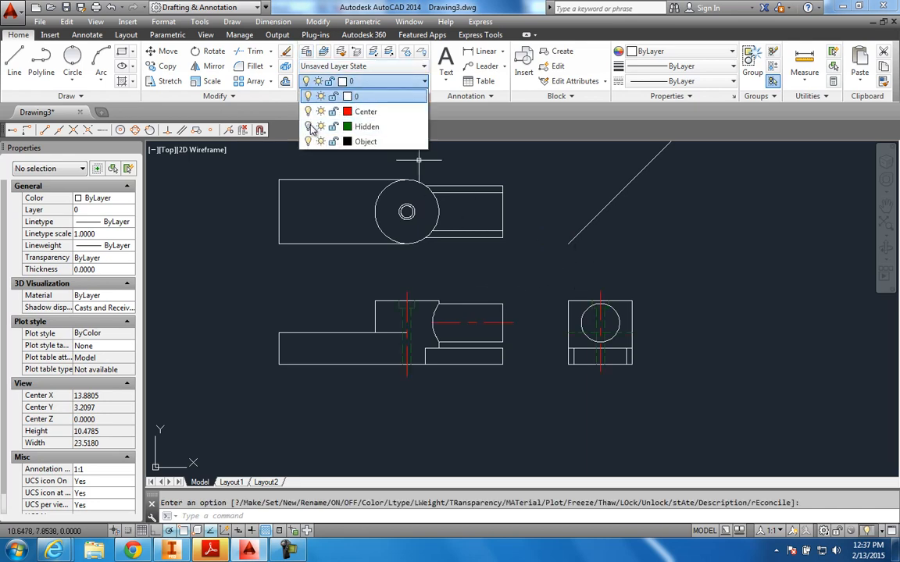
click(522, 375)
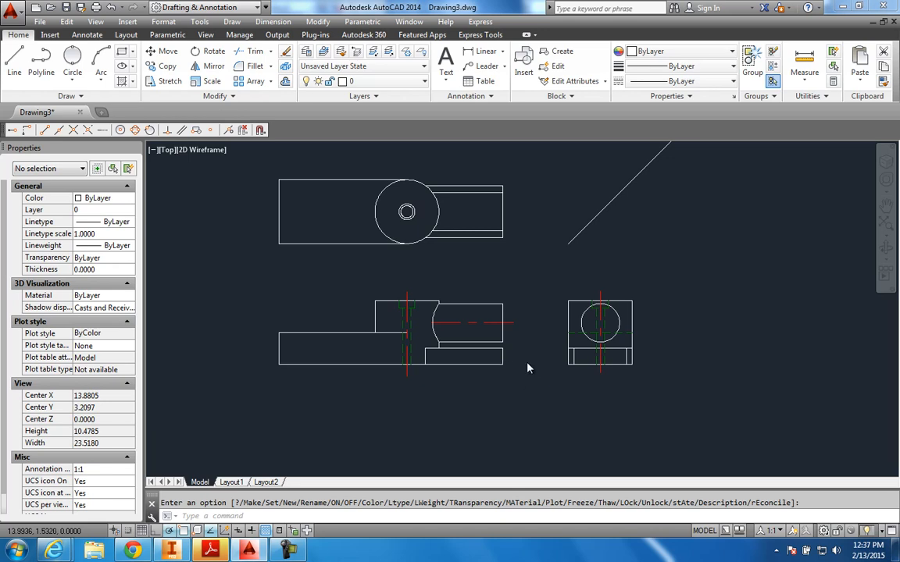
Examine the isometric reference drawing of the part beside the three views.
scroll(525, 369, down, 4)
middle_drag(782, 305, 727, 327)
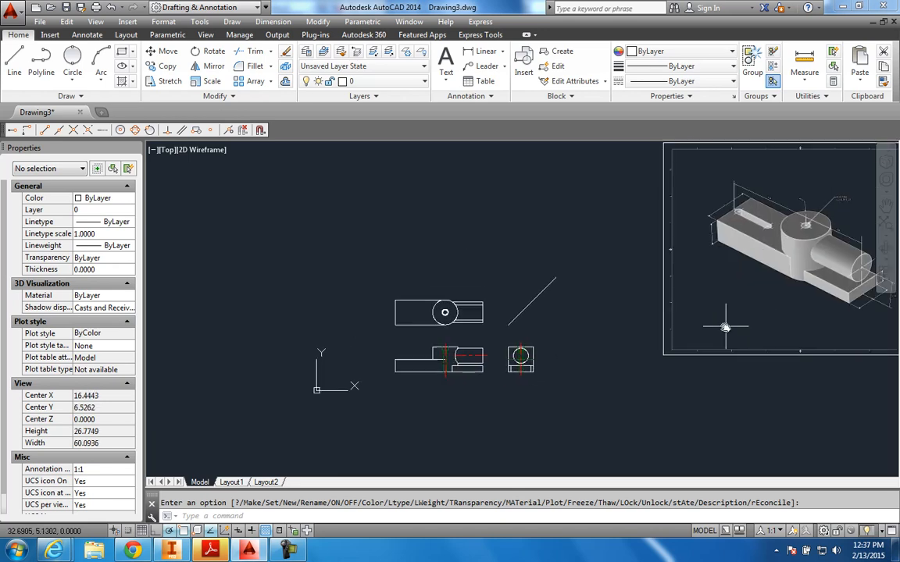